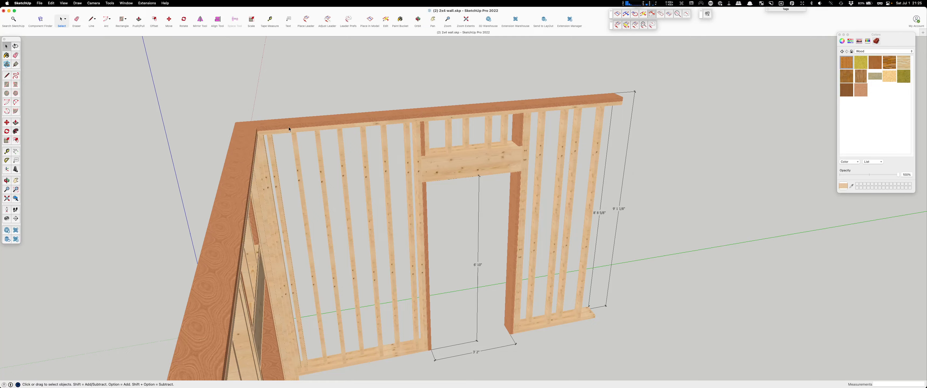
- View the framed walls from both sides, then briefly show the Architextures texture library and close it
middle_click_drag(414, 223, 338, 143)
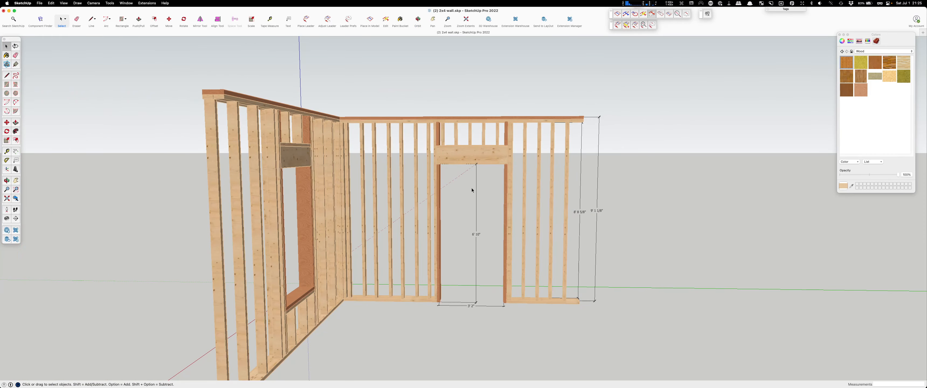
middle_click_drag(385, 183, 436, 268)
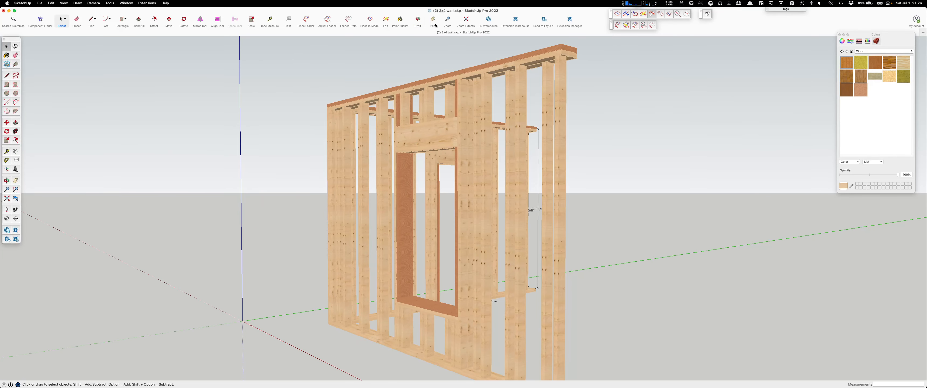
left_click(707, 15)
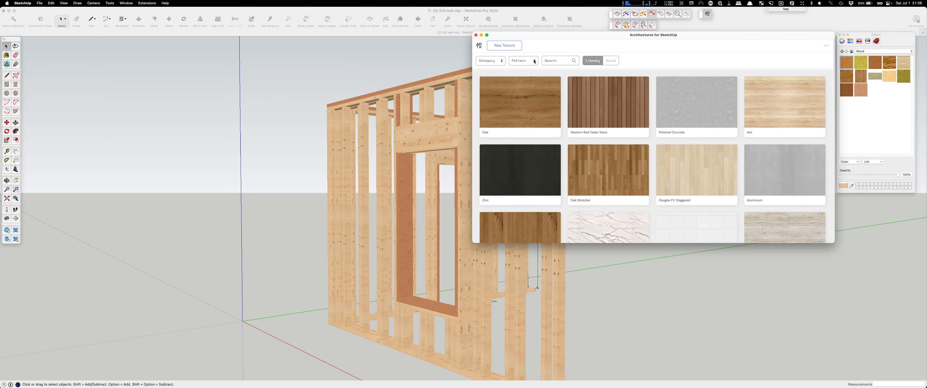
left_click(476, 35)
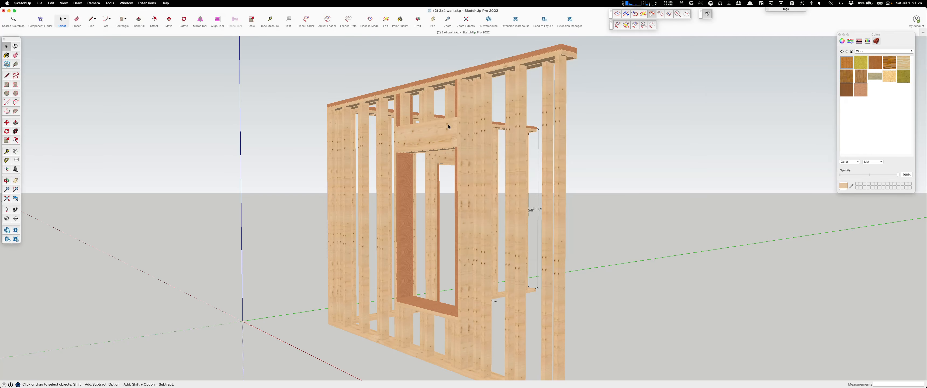
- Examine the rough window opening, the door opening with its header, and the corner where the two framed walls meet
middle_click_drag(458, 186, 435, 238)
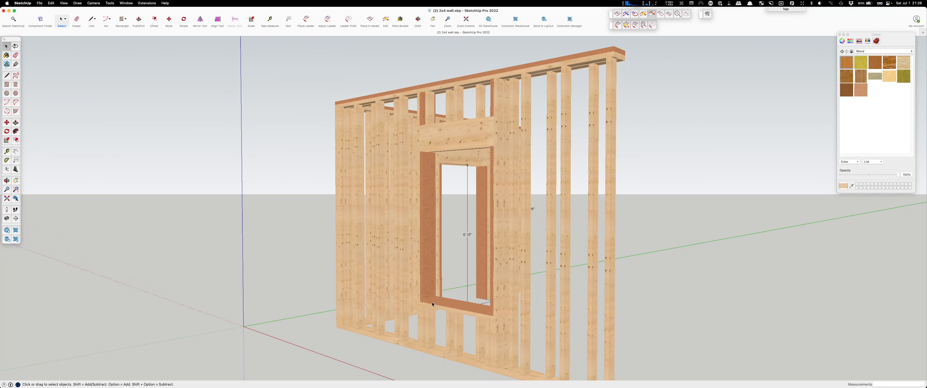
scroll(432, 303, "up", 5)
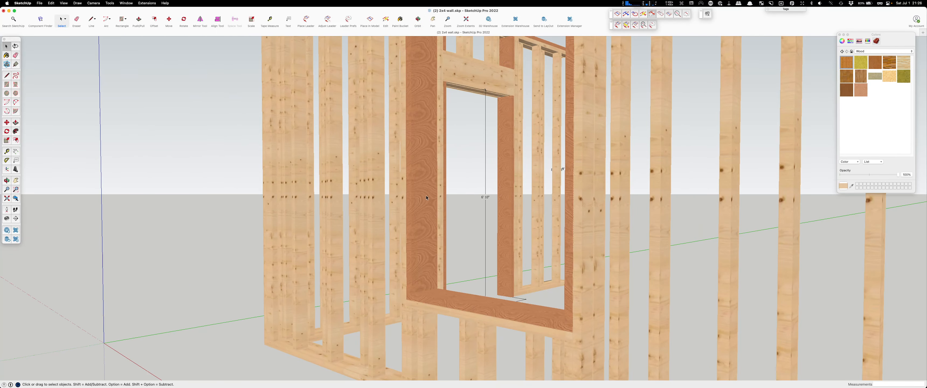
scroll(417, 230, "down", 4)
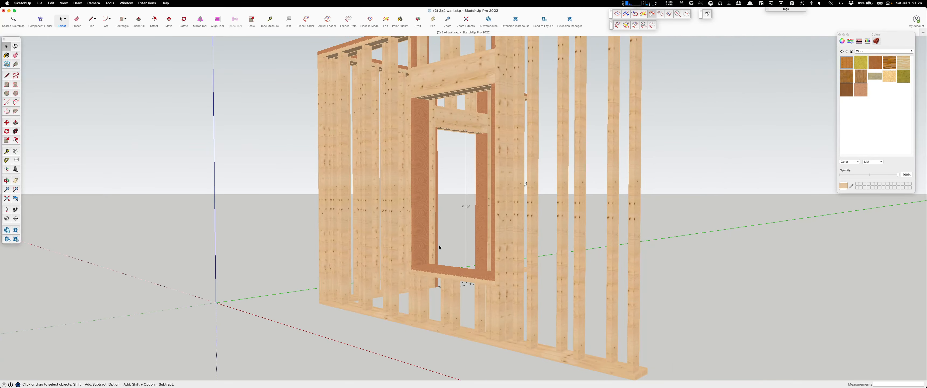
middle_click_drag(570, 237, 383, 279)
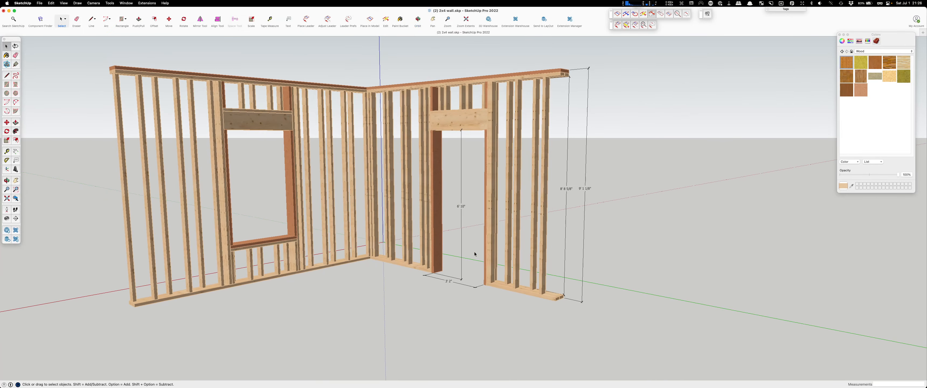
scroll(459, 151, "up", 3)
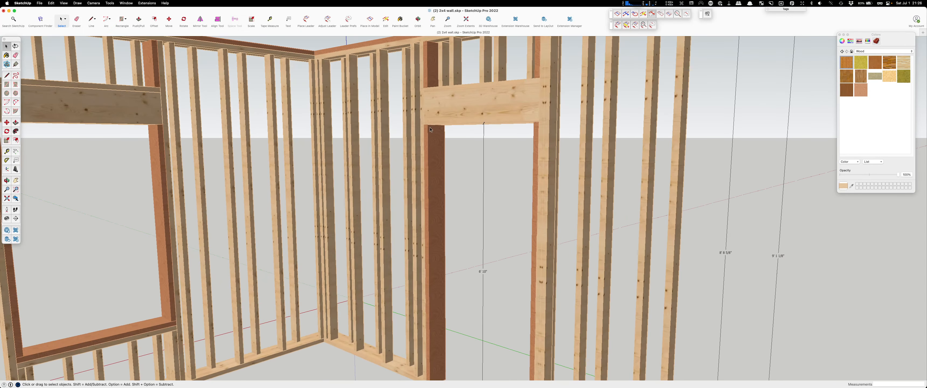
scroll(418, 218, "down", 5)
middle_click_drag(352, 234, 380, 293)
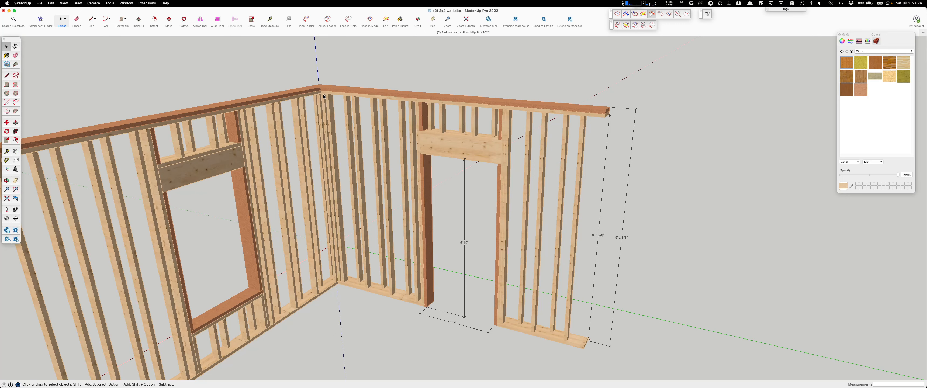
middle_click_drag(328, 82, 344, 167)
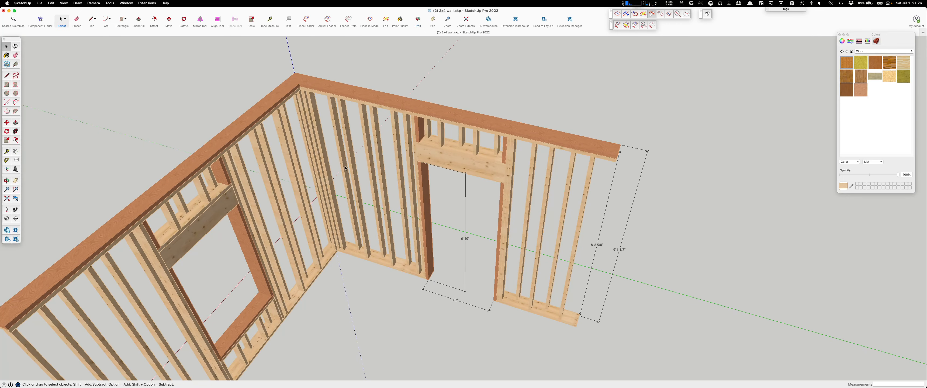
- Turn on X-ray display and inspect the overlapping top plates and the studs at the wall corner
key("x")
scroll(277, 60, "up", 5)
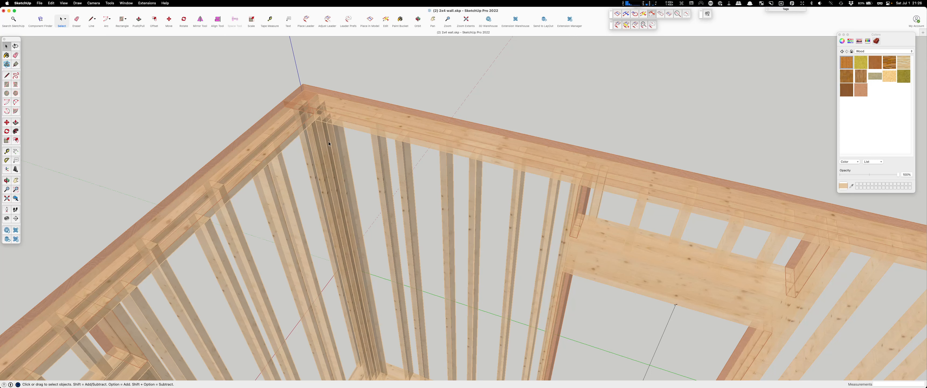
scroll(330, 156, "down", 10)
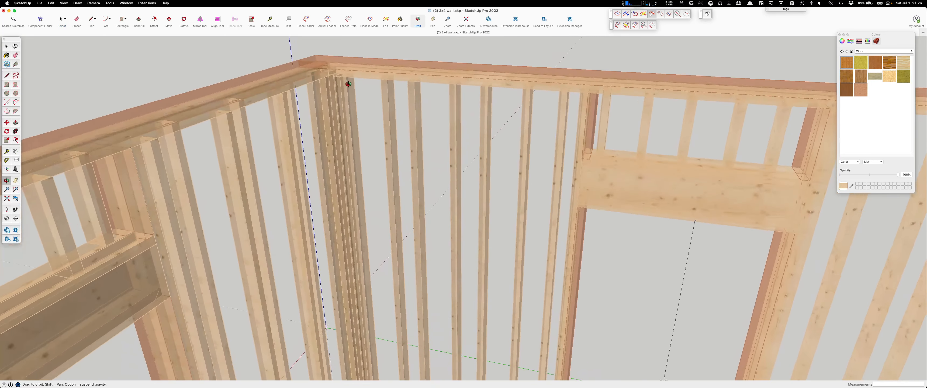
scroll(322, 87, "down", 3)
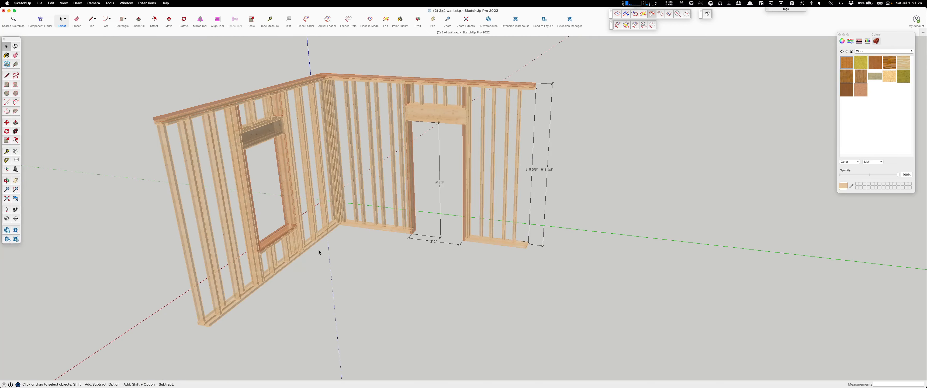
- Examine the free end of the window wall and the bottom plates along the corner and door opening
middle_click_drag(228, 137, 325, 115)
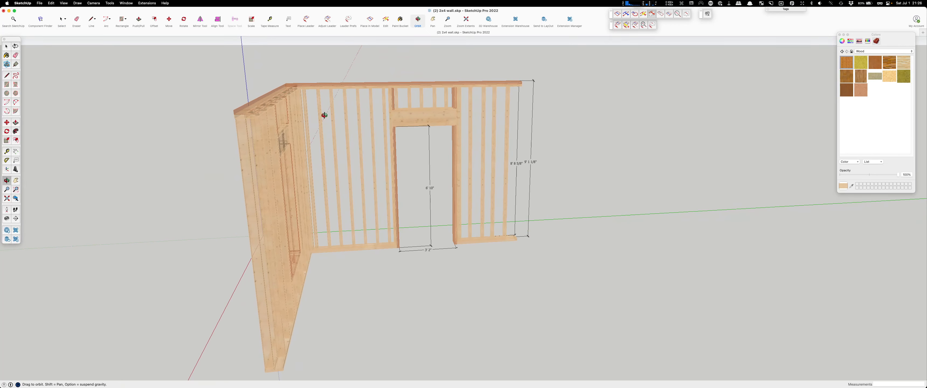
scroll(335, 149, "down", 3)
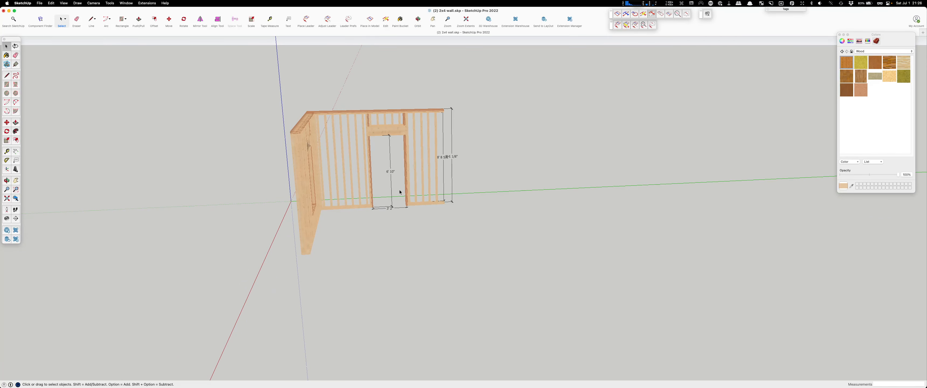
scroll(311, 233, "up", 3)
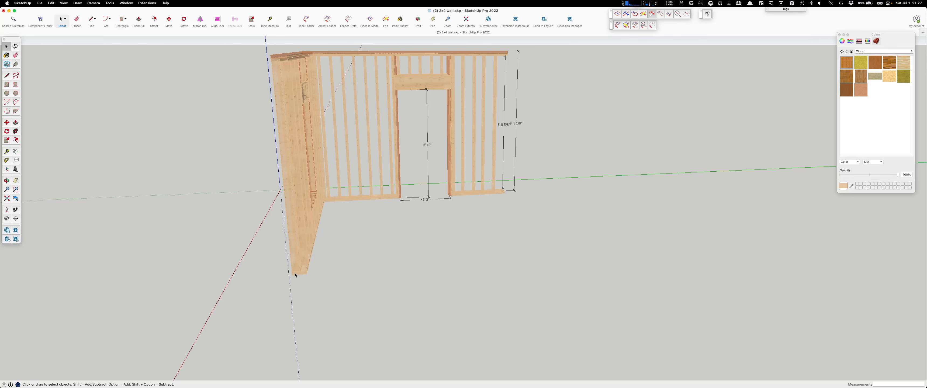
scroll(293, 275, "up", 2)
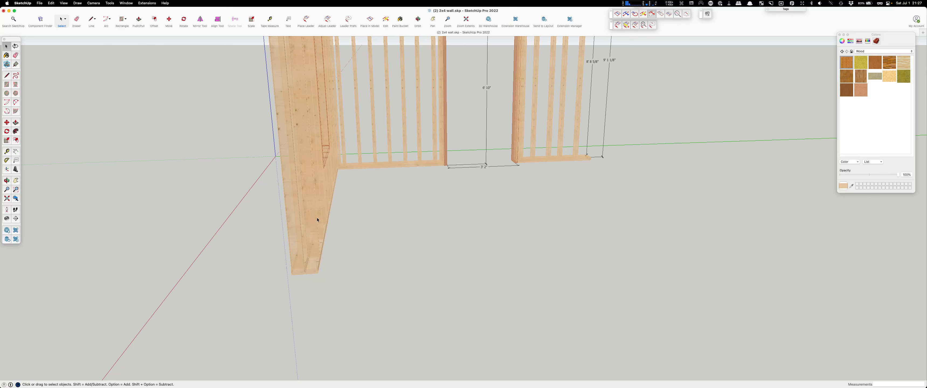
scroll(320, 234, "down", 5)
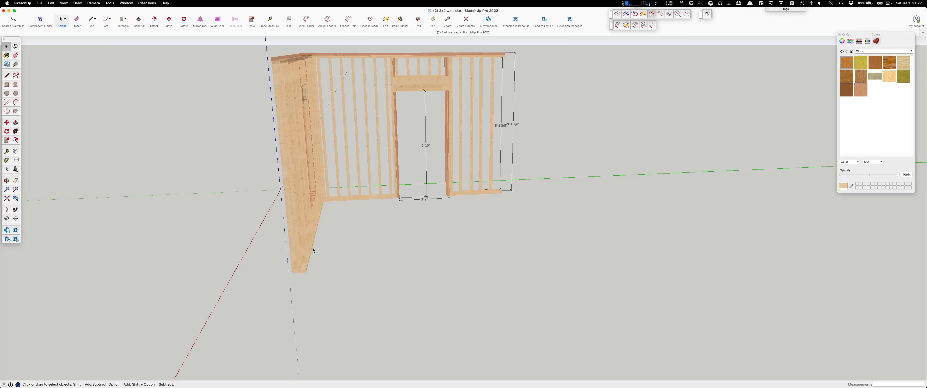
middle_click_drag(312, 248, 260, 220)
scroll(404, 155, "up", 8)
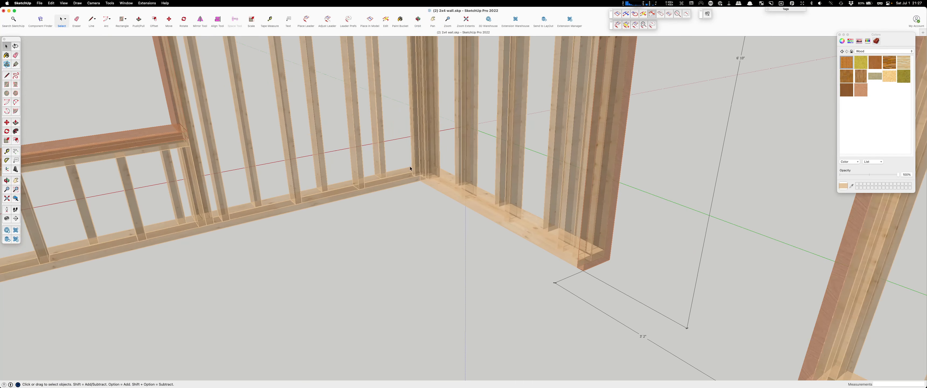
middle_click_drag(382, 196, 318, 192)
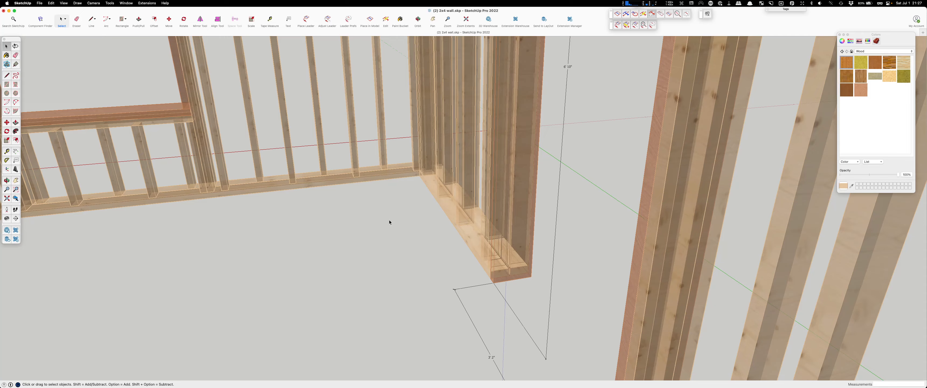
scroll(447, 212, "down", 6)
middle_click_drag(339, 204, 389, 210)
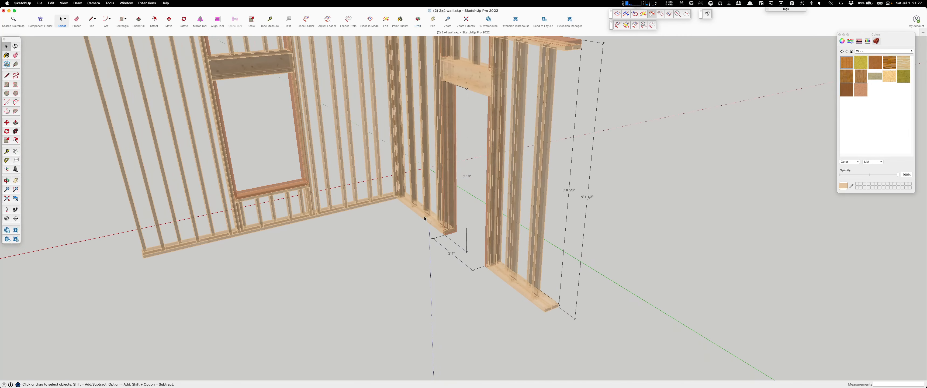
scroll(424, 218, "down", 4)
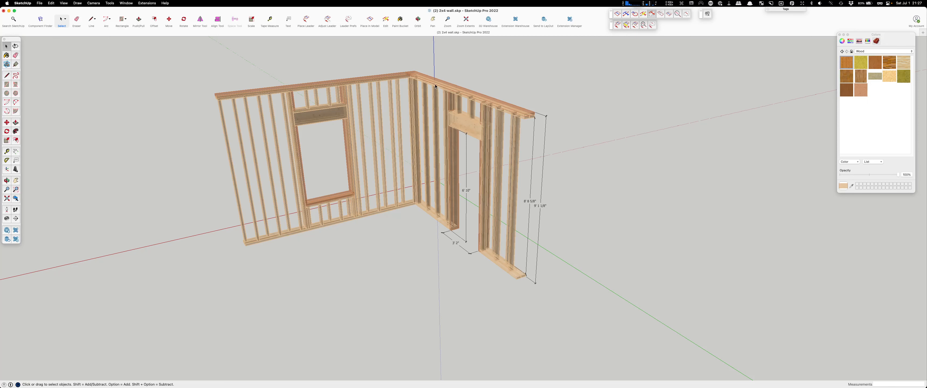
- Examine the top plates of both walls and the door header with its cripple studs
scroll(407, 74, "up", 4)
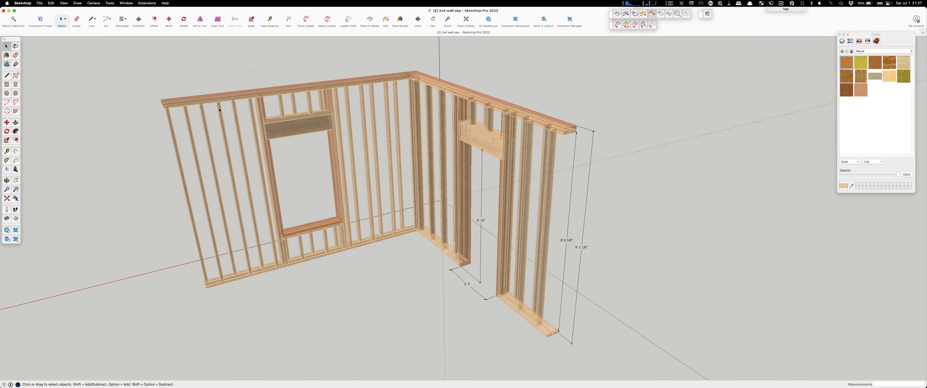
scroll(277, 117, "down", 3)
middle_click_drag(277, 117, 394, 91)
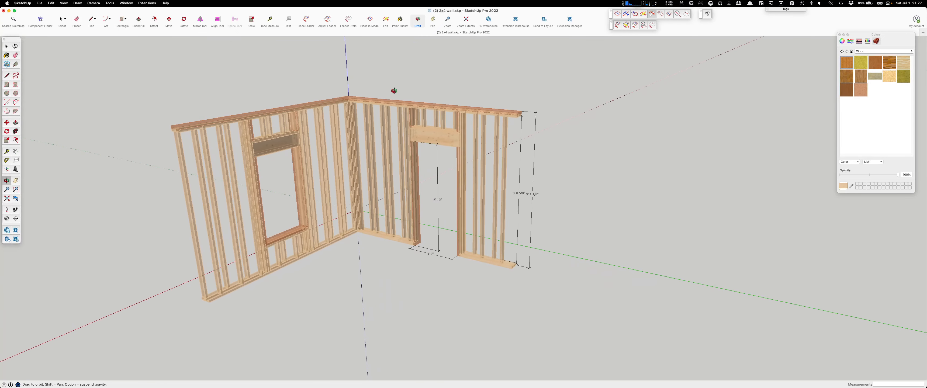
scroll(426, 133, "up", 5)
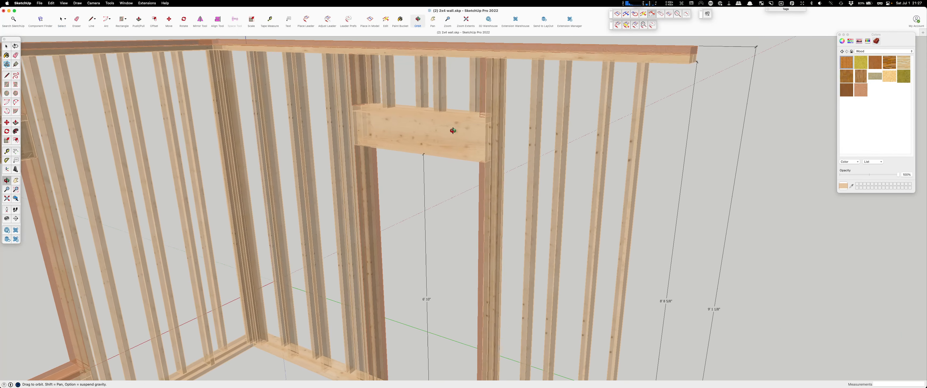
middle_click_drag(451, 129, 394, 99)
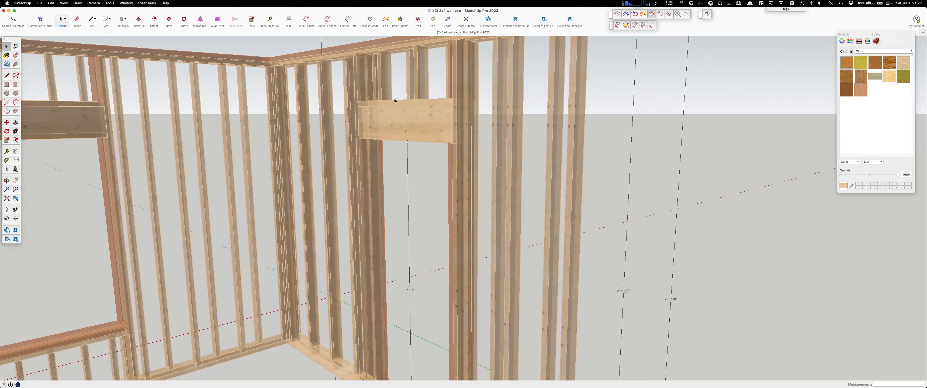
scroll(502, 146, "down", 2)
scroll(502, 146, "down", 1)
- Examine the window header, the cripple studs above it and the studs supporting its ends
middle_click_drag(198, 123, 254, 90)
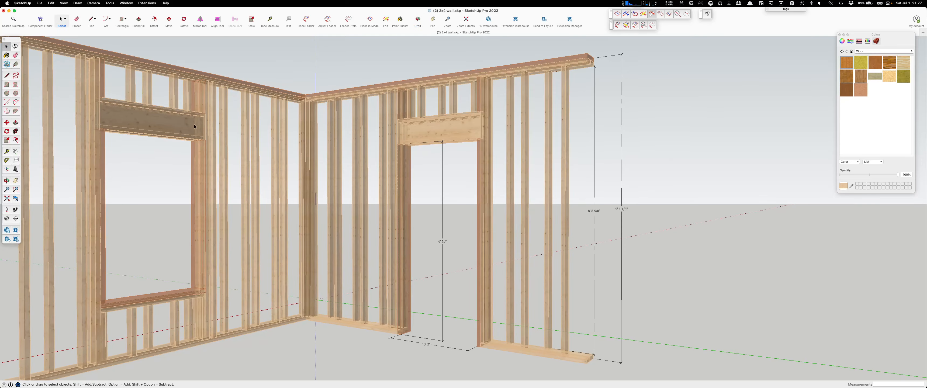
middle_click_drag(194, 126, 168, 141)
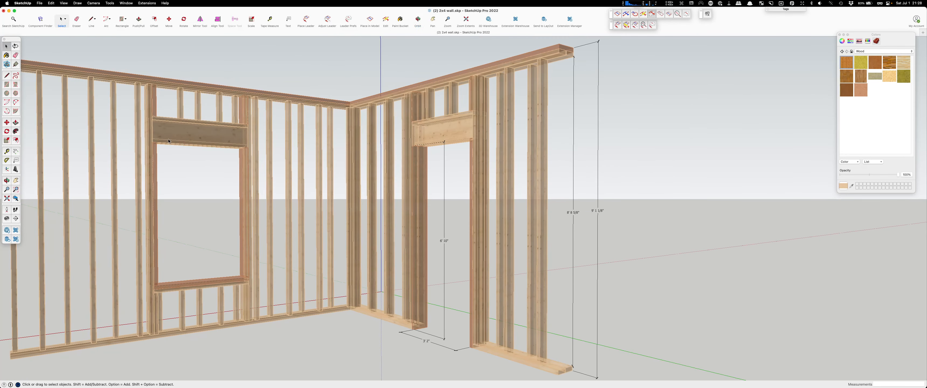
scroll(166, 132, "up", 3)
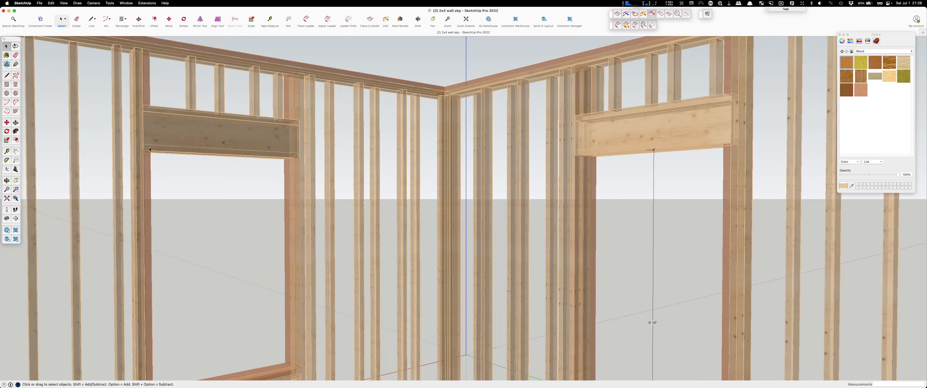
middle_click_drag(271, 145, 226, 178)
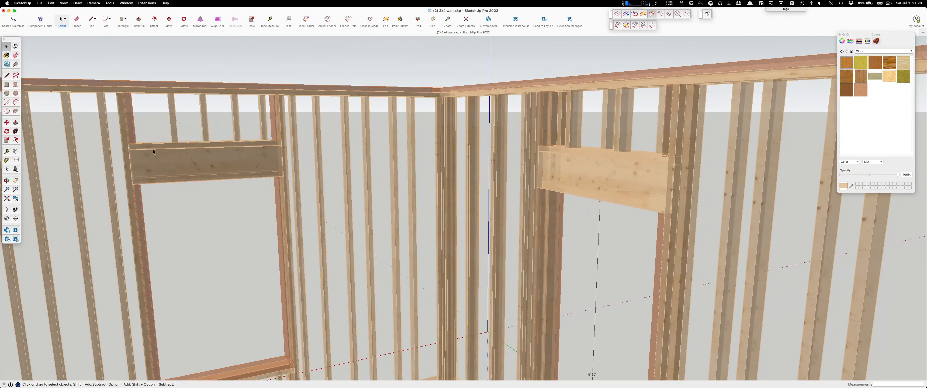
scroll(139, 155, "up", 4)
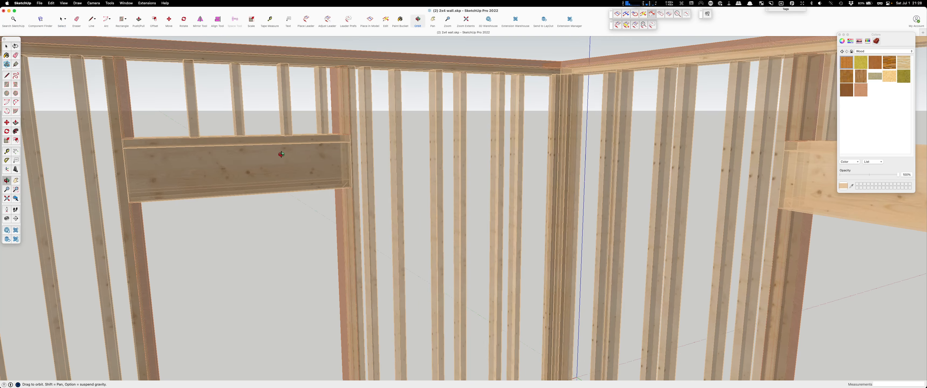
middle_click_drag(231, 153, 421, 152)
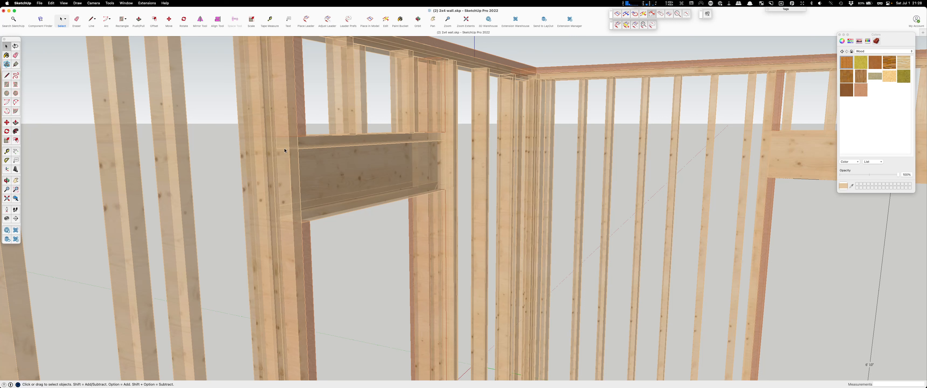
scroll(301, 152, "down", 3)
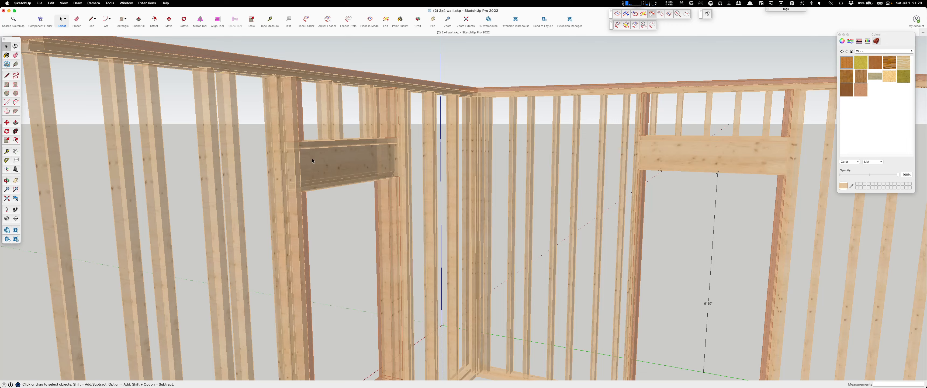
scroll(284, 152, "down", 5)
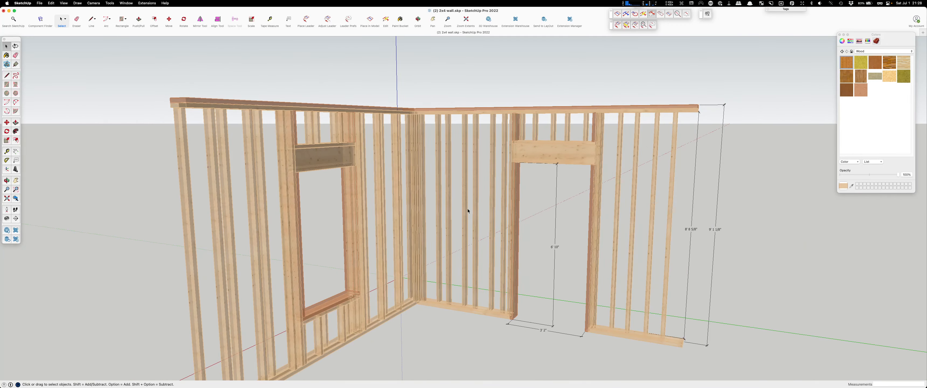
- Turn off X-ray display and examine the window's lower framing, the cripple studs beneath it and the wall's outer side
middle_click_drag(468, 209, 369, 187)
scroll(354, 293, "up", 4)
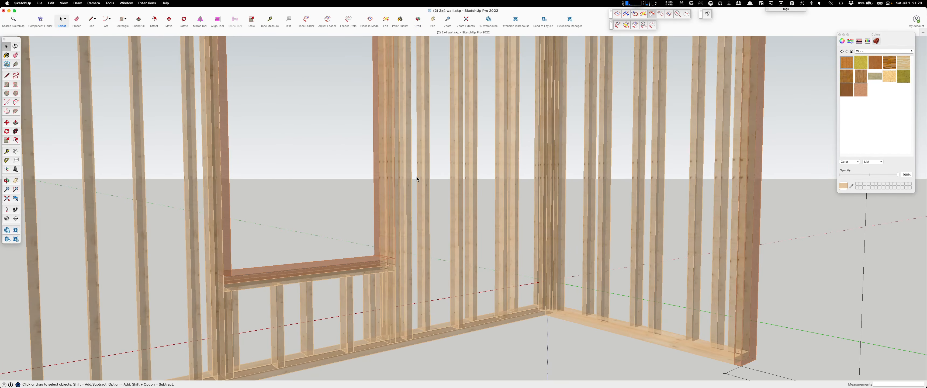
key("x")
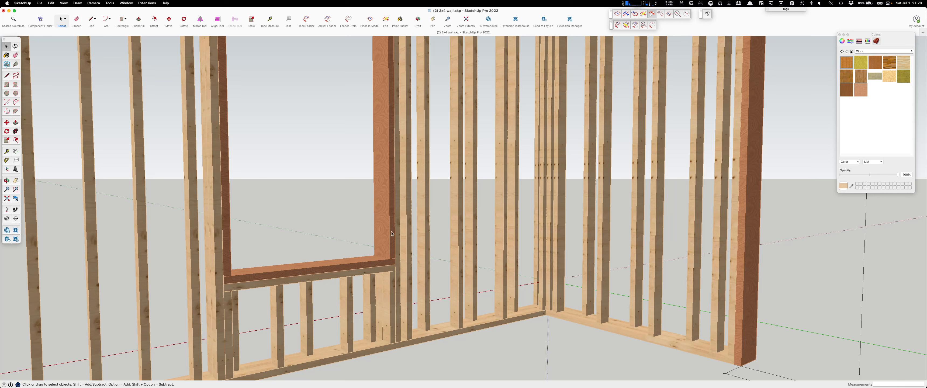
middle_click_drag(375, 268, 289, 263)
middle_click_drag(239, 252, 503, 251)
middle_click_drag(424, 276, 524, 310)
scroll(523, 311, "up", 3)
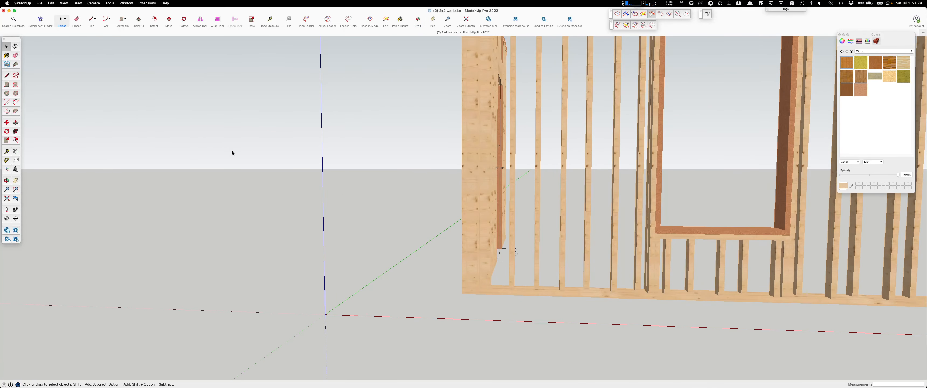
- Open the Elgato Stream Deck app by searching for "STR", and bring its window into view to show the SketchUp 2022 key layout
key("d")
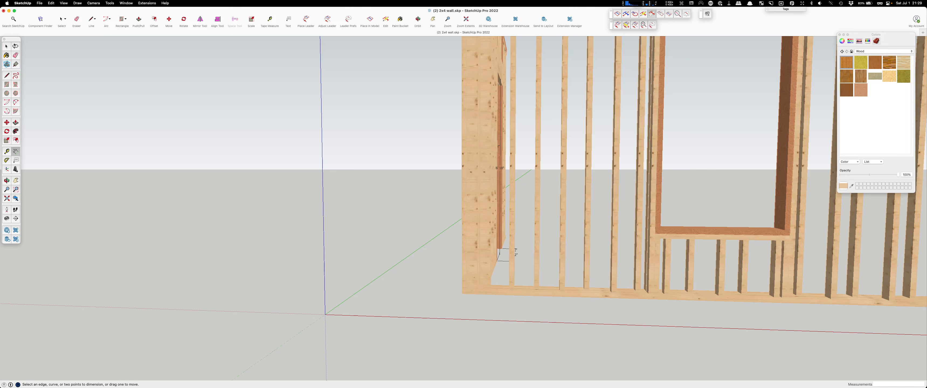
key("shift+s")
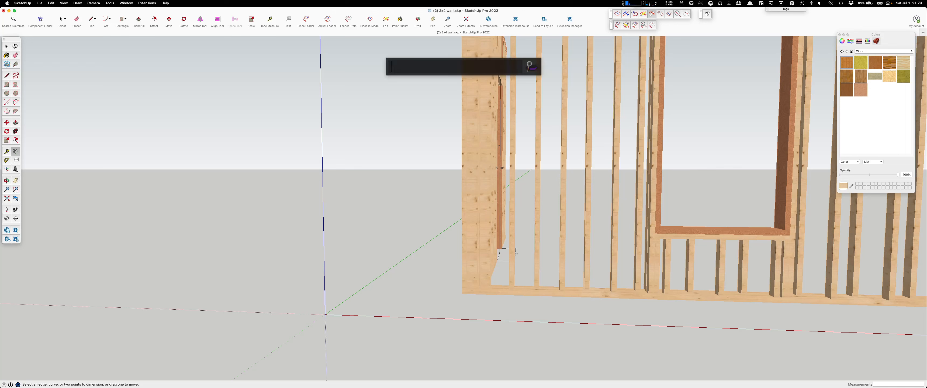
type("STR")
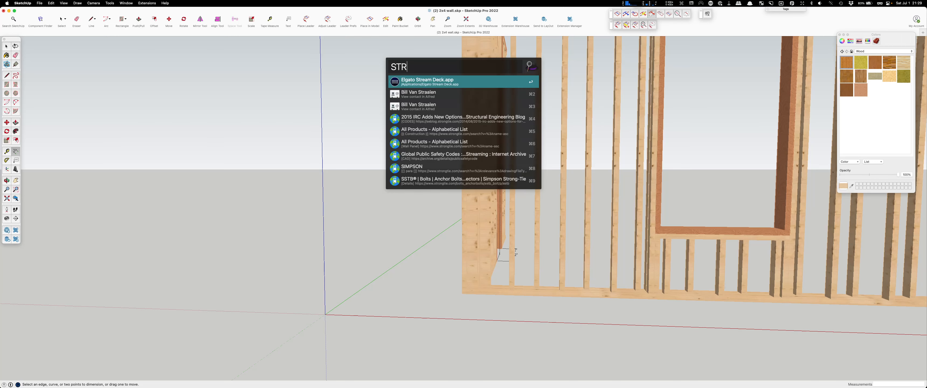
key("Return")
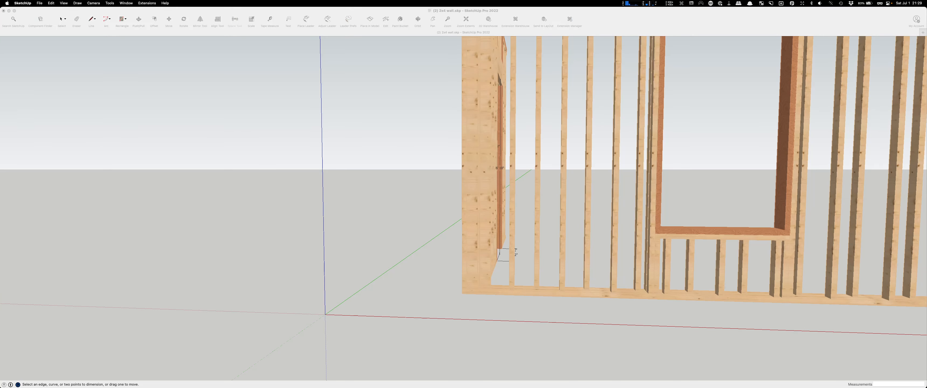
left_click_drag(926, 69, 274, 34)
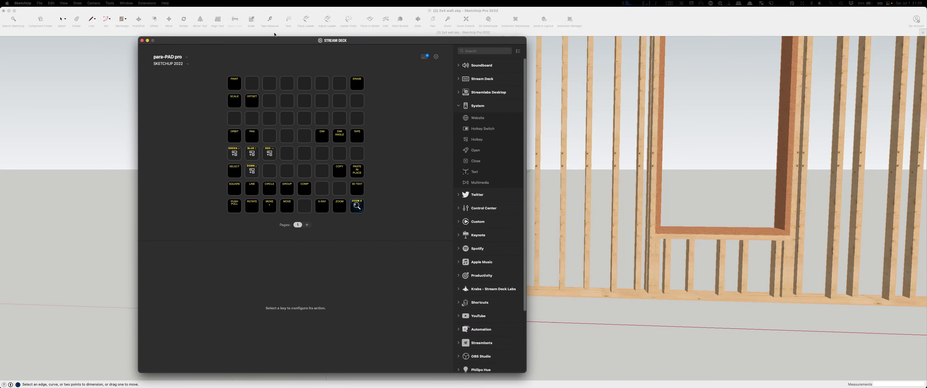
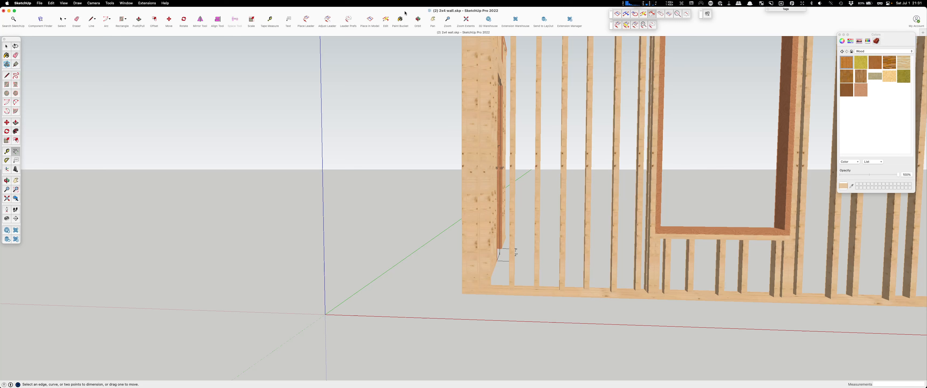
left_click(463, 294)
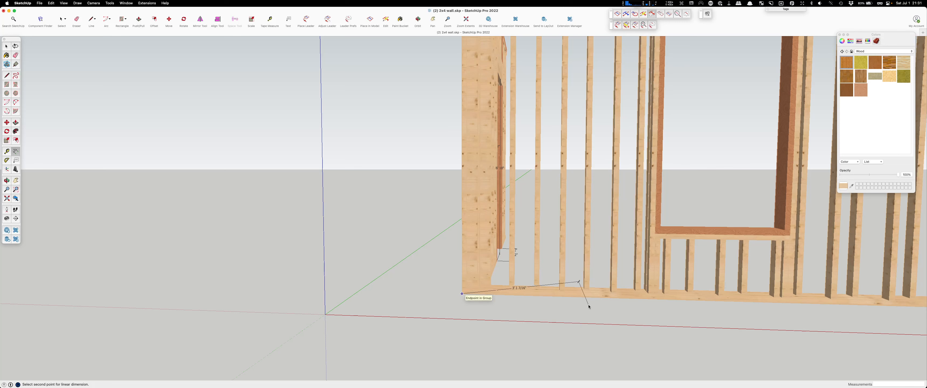
key("space")
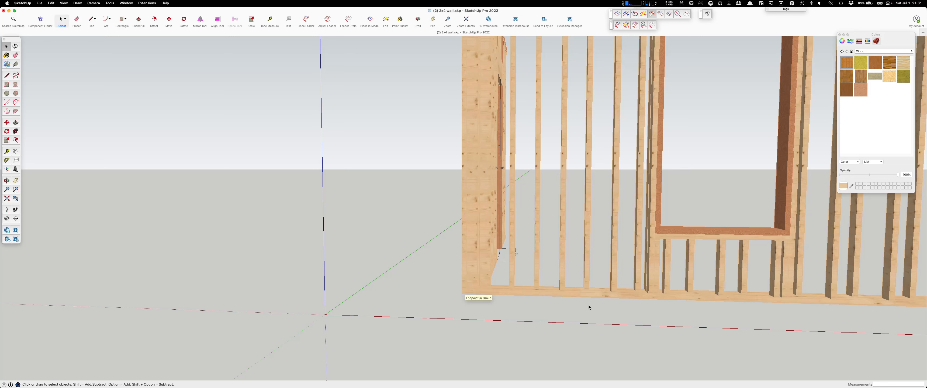
scroll(541, 303, "up", 3)
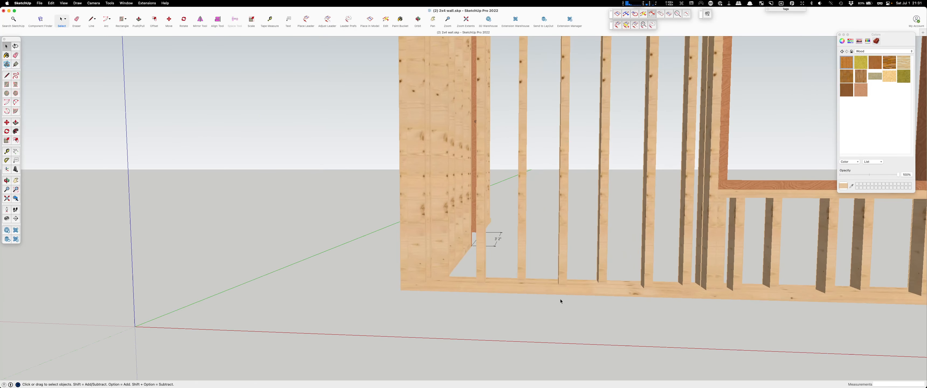
left_click(511, 283)
- Place a vertical guide 48 inches from the wall corner along the window wall, measured in the red axis direction
middle_click_drag(491, 287, 515, 310)
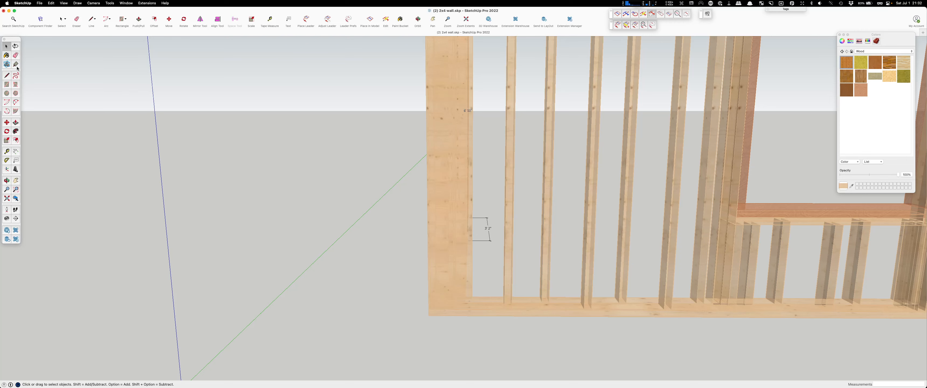
key("t")
scroll(209, 199, "down", 3)
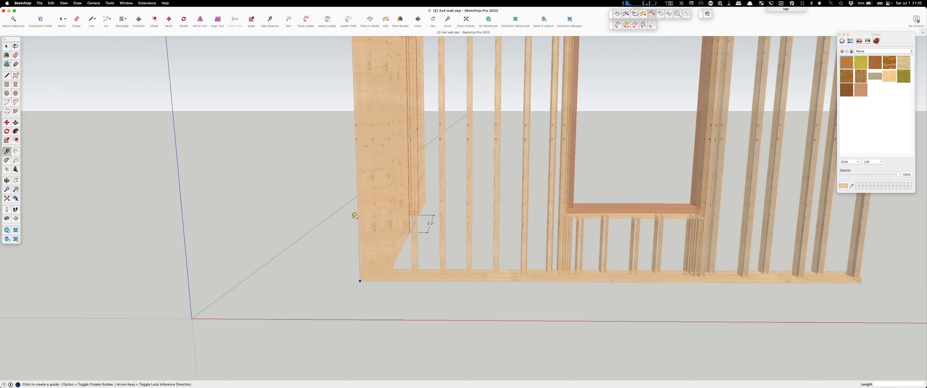
left_click(358, 213)
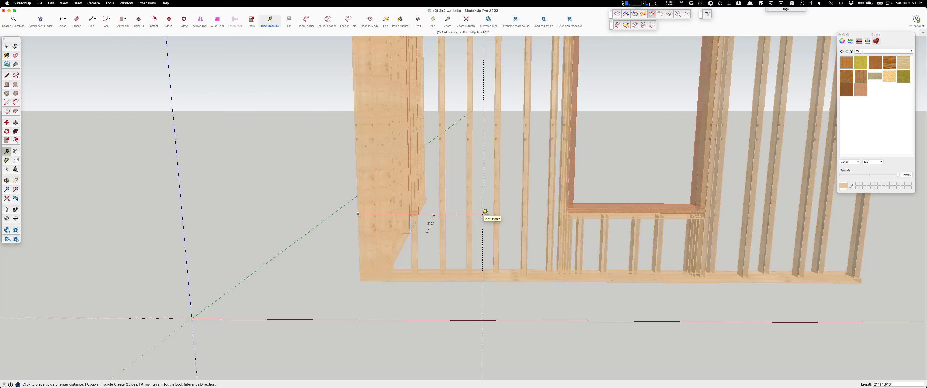
key("Right")
type("48")
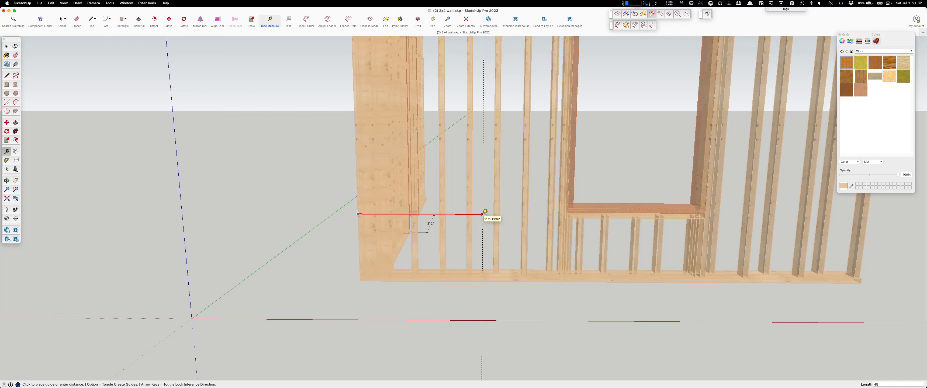
key("Return")
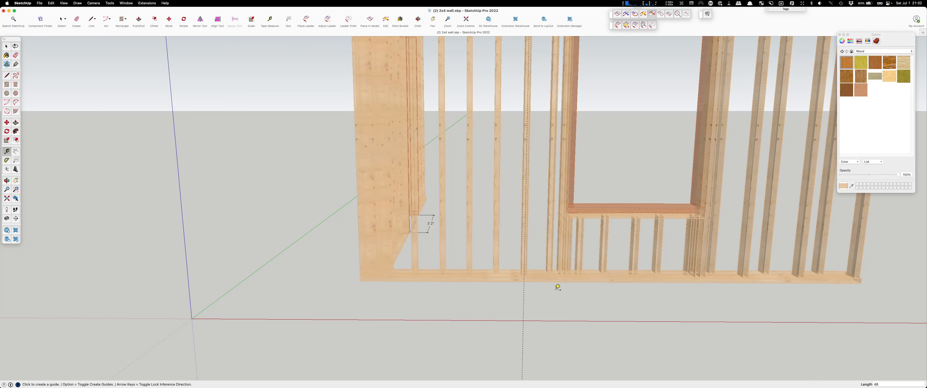
scroll(556, 285, "up", 5)
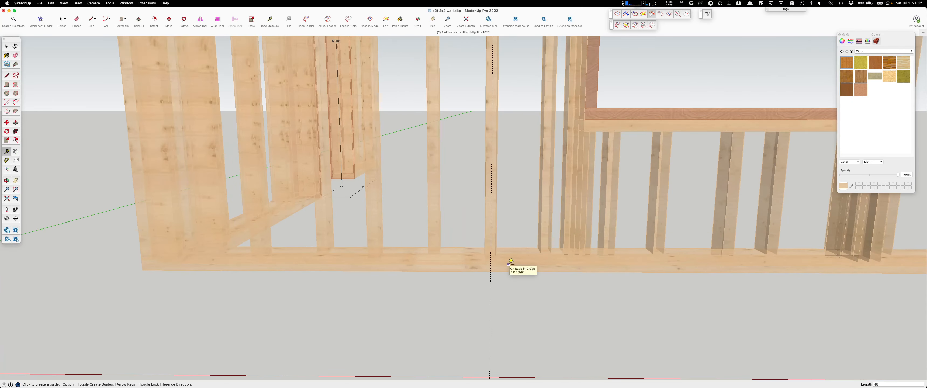
scroll(511, 262, "down", 3)
scroll(561, 287, "down", 4)
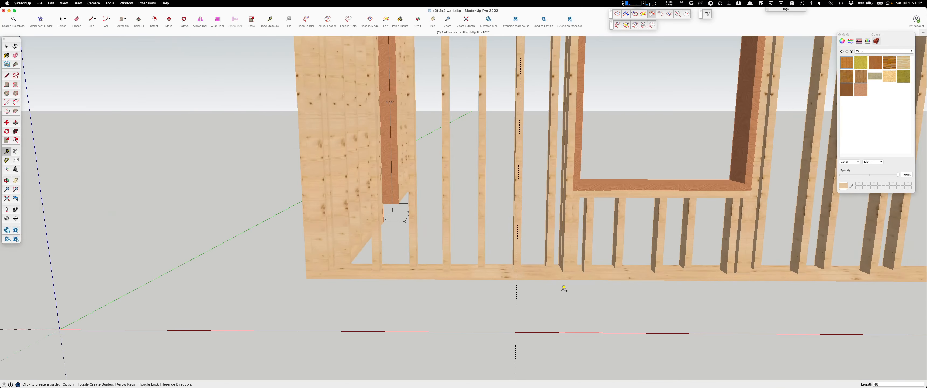
scroll(554, 285, "down", 4)
- Place a vertical guide 48 inches from the corner edge along the door wall, locked to the green axis direction
middle_click_drag(554, 284, 720, 265)
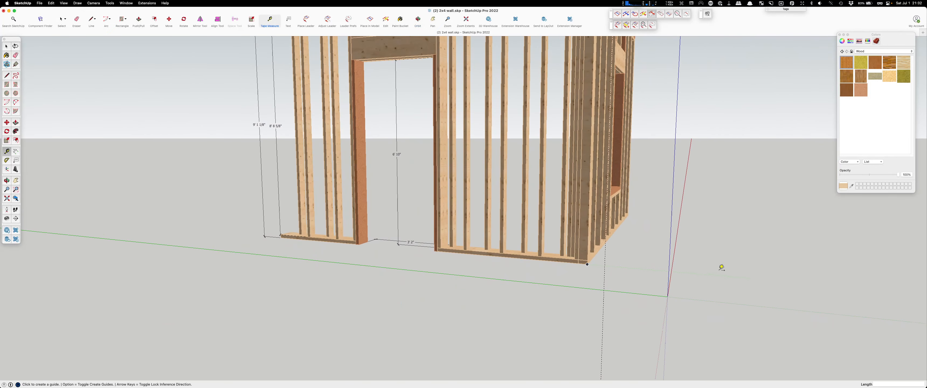
middle_click_drag(515, 268, 581, 265)
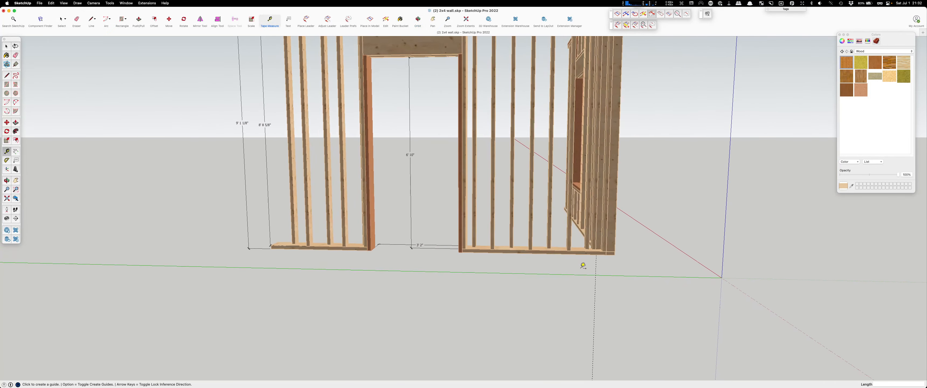
scroll(612, 213, "up", 3)
left_click(619, 195)
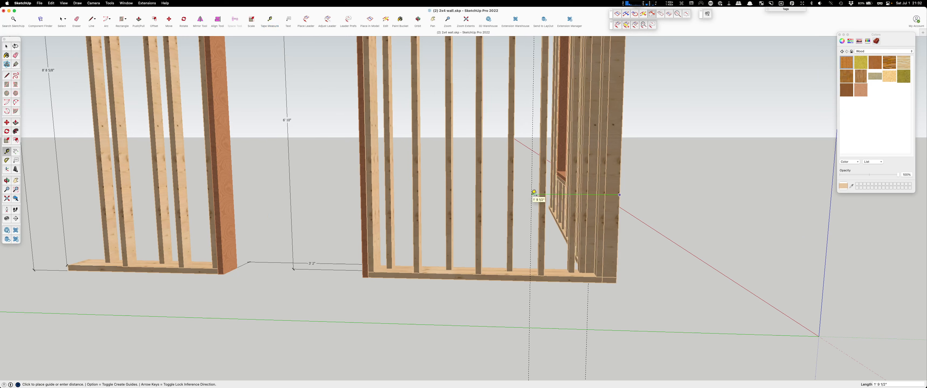
key("Left")
type("48")
key("Return")
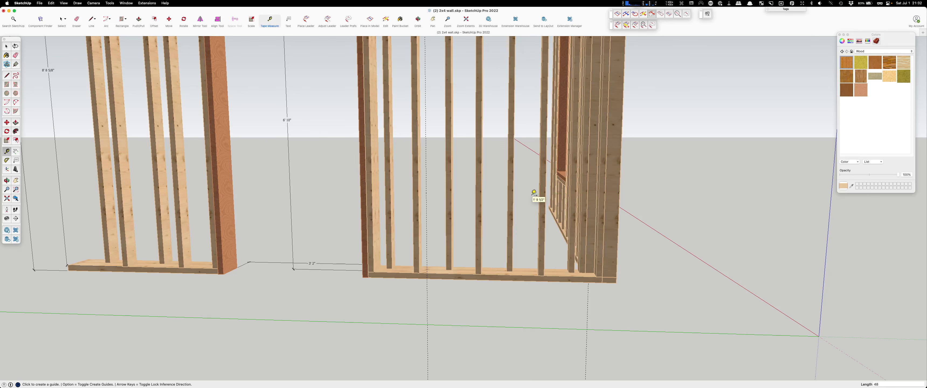
- Delete the vertical guide between the studs of the door wall
middle_click_drag(509, 216, 510, 267)
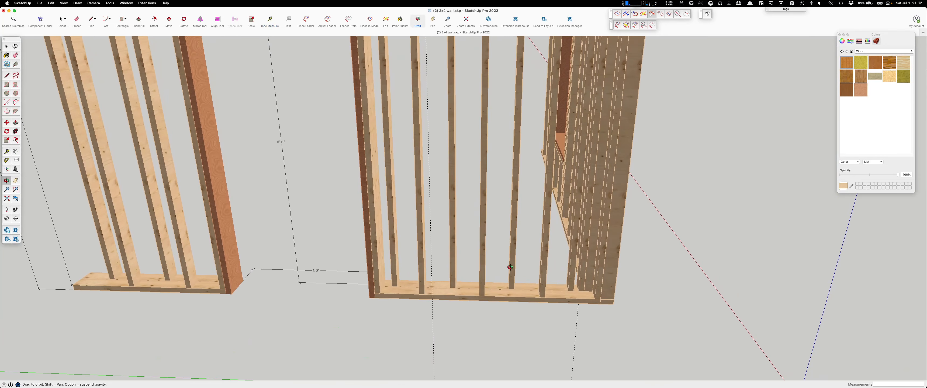
key("space")
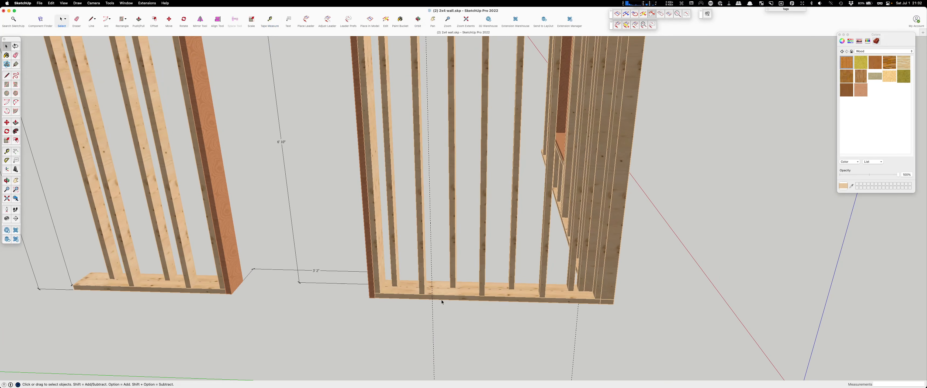
left_click(433, 308)
key("Delete")
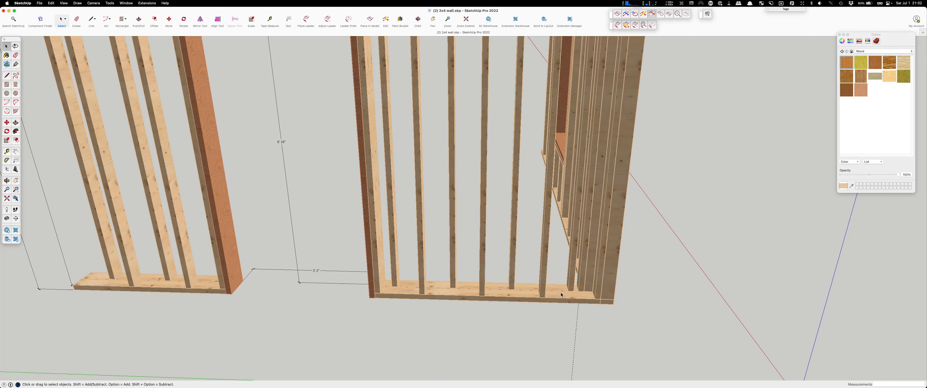
- Measure from the outer corner edge with the Tape Measure and place a new guide 48 inches along the door wall
scroll(469, 278, "down", 5)
scroll(557, 288, "up", 5)
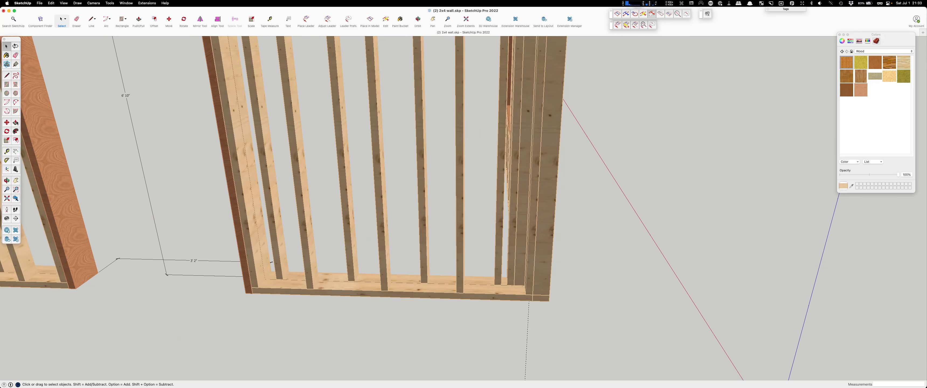
left_click(7, 152)
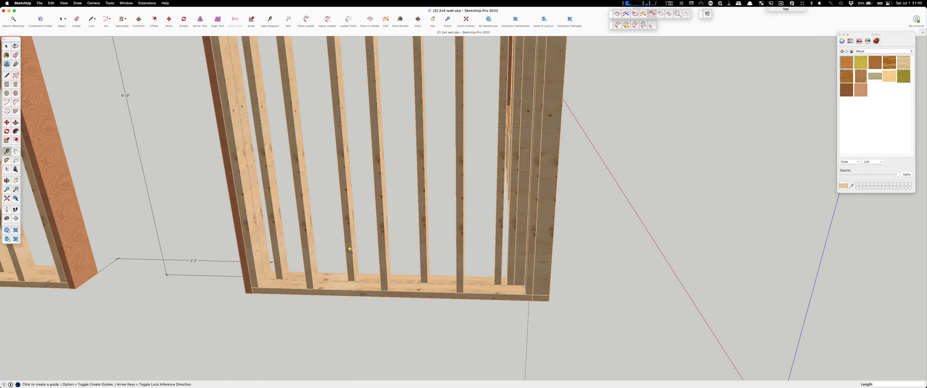
left_click(549, 294)
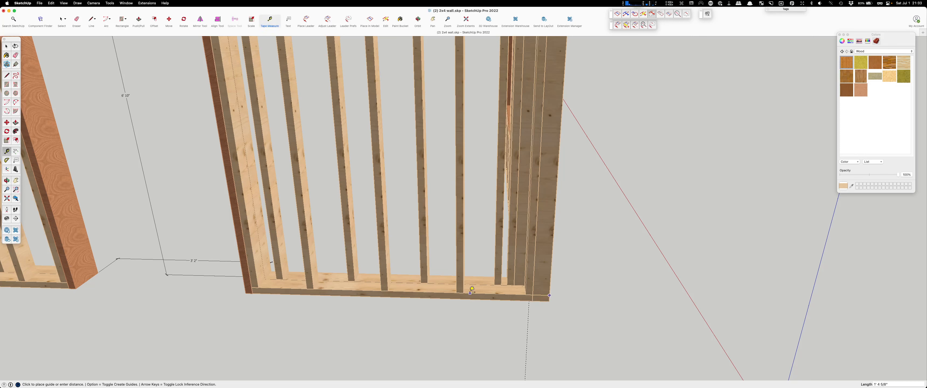
key("Escape")
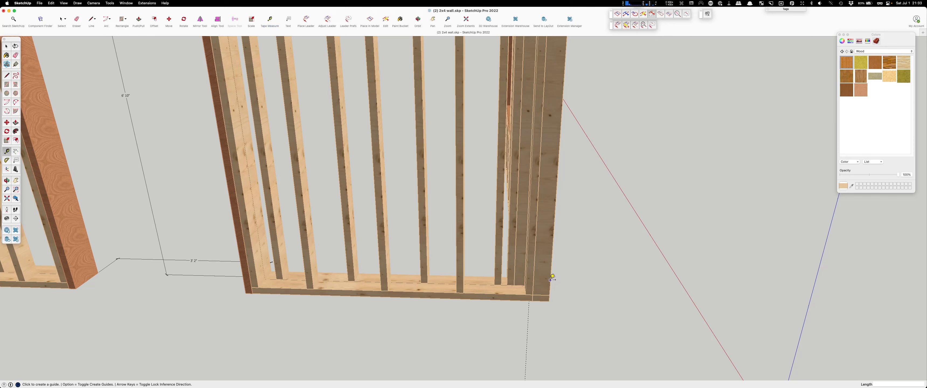
left_click(550, 281)
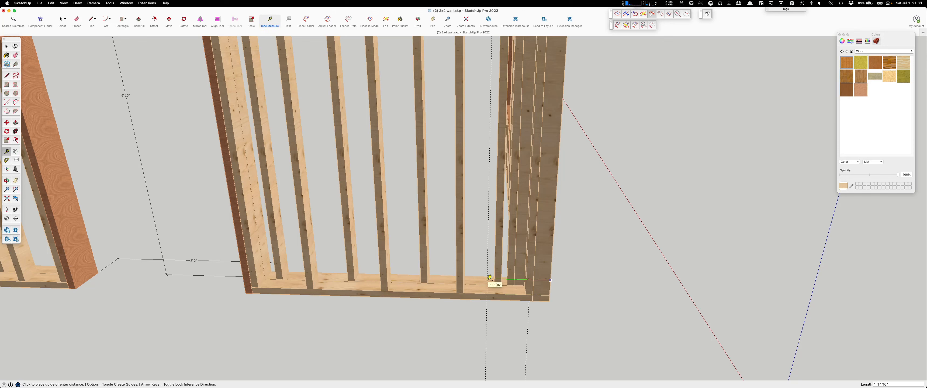
type("48")
key("Return")
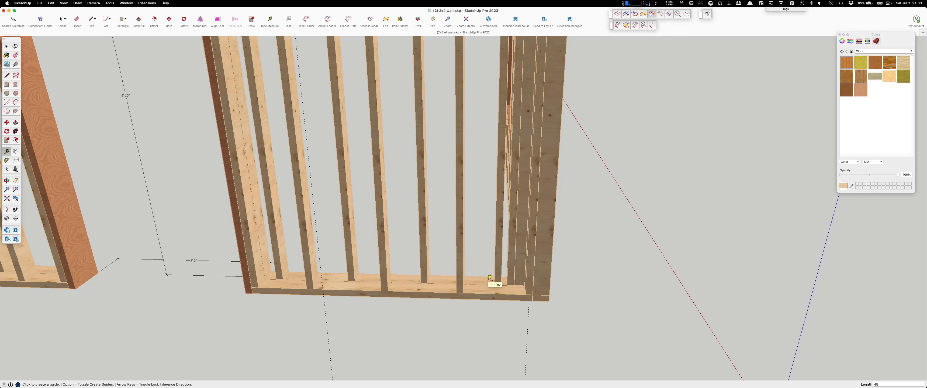
scroll(635, 291, "down", 5)
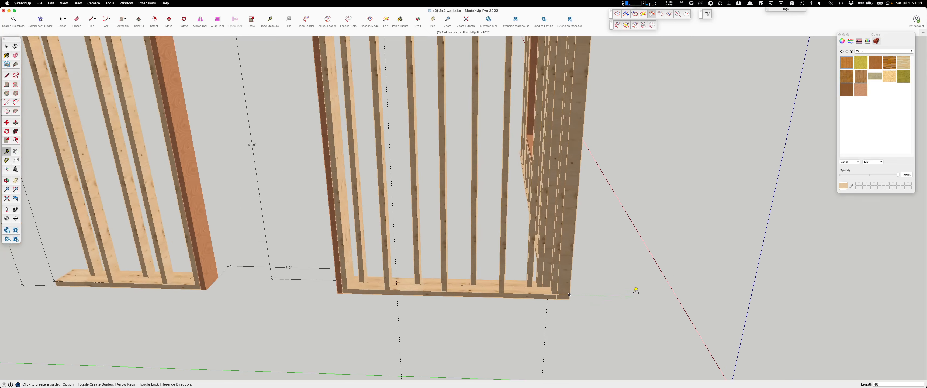
key("space")
scroll(417, 285, "up", 3)
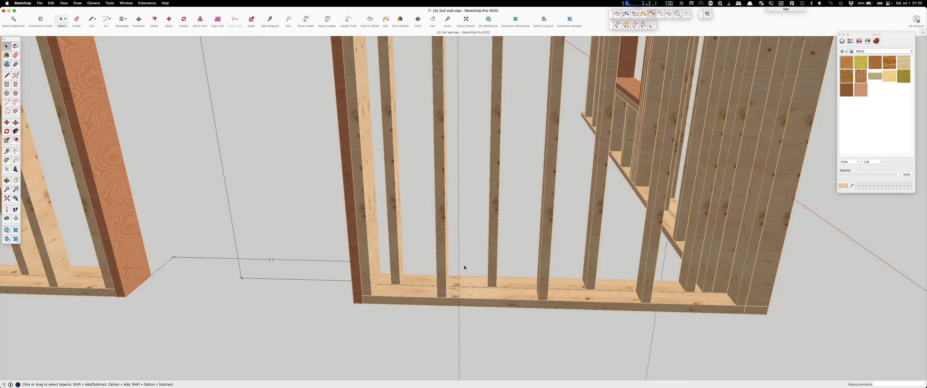
scroll(501, 254, "down", 3)
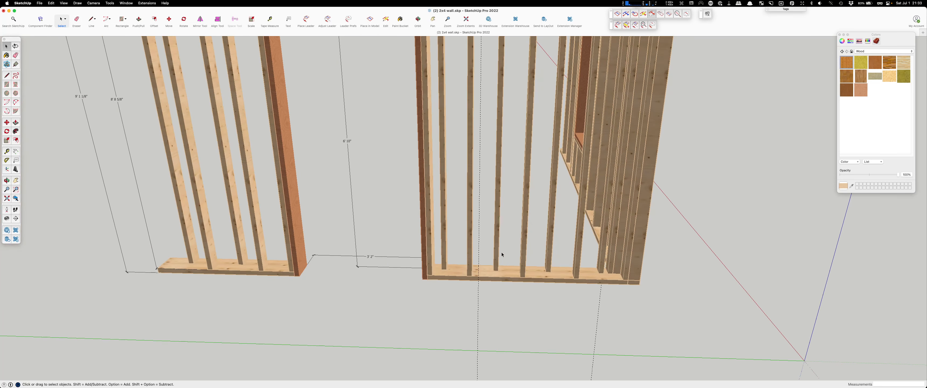
- Place vertical guides 96 inches and 12 feet from the outer corner along the door wall
key("t")
left_click(646, 276)
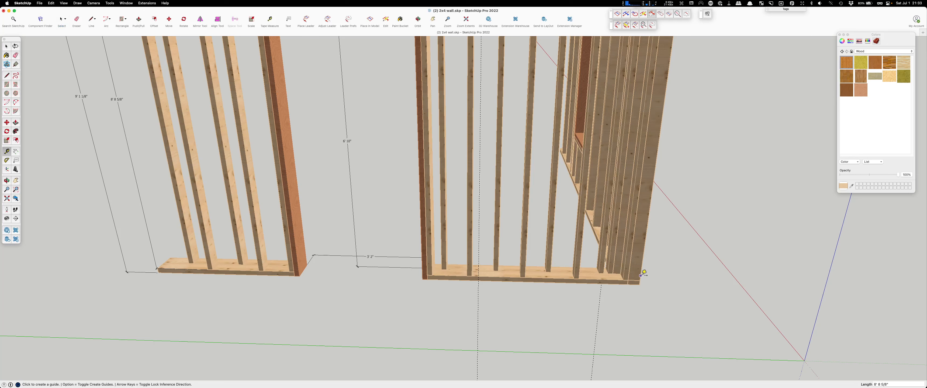
type("96")
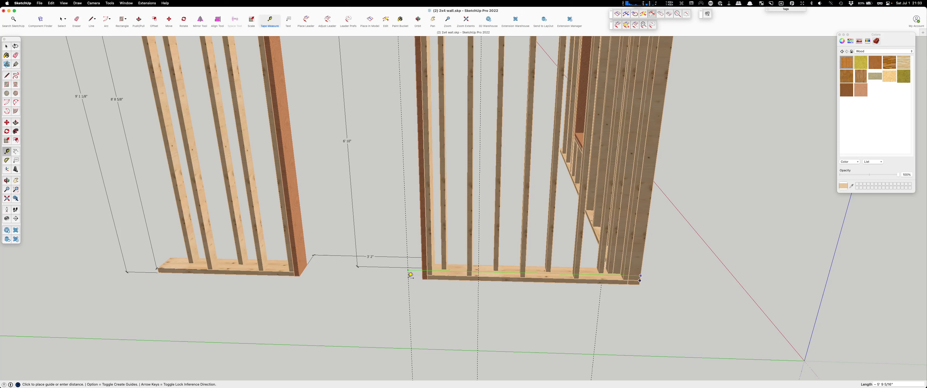
key("Return")
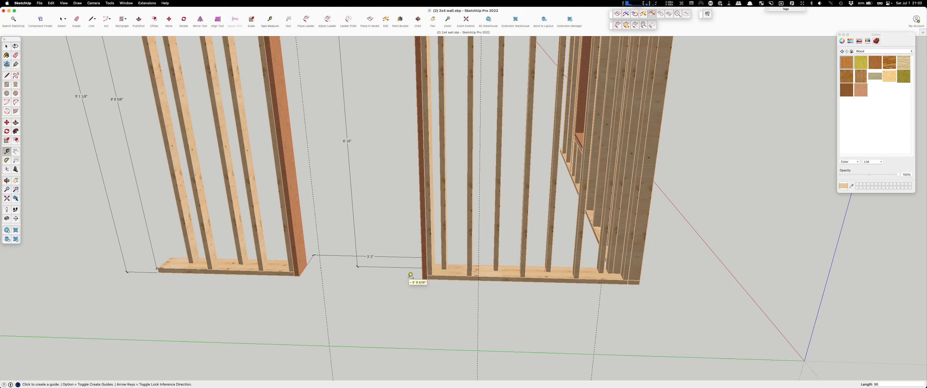
left_click(642, 261)
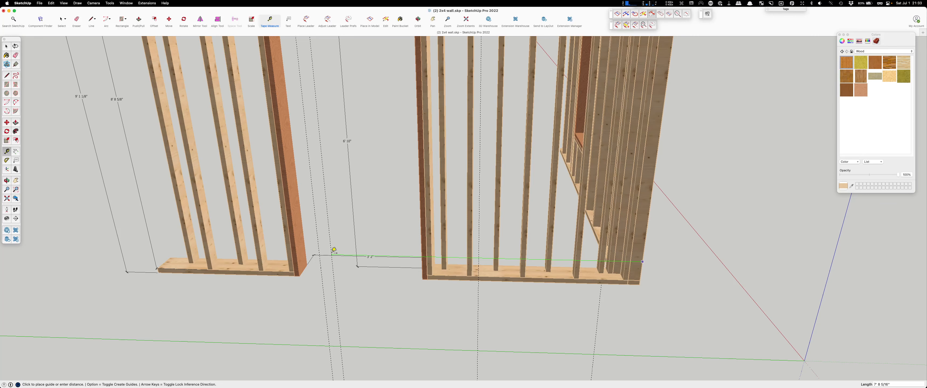
type("12")
key("Return")
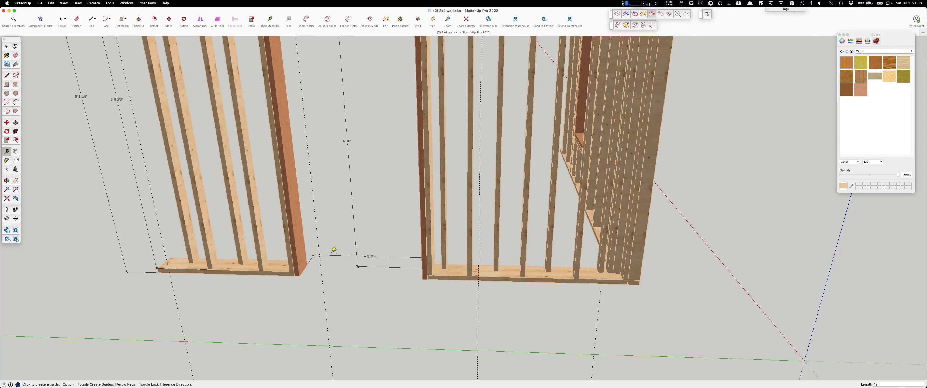
- Add two vertical guides at 16-inch spacing from the 12-foot guide toward the door opening
scroll(333, 251, "down", 3)
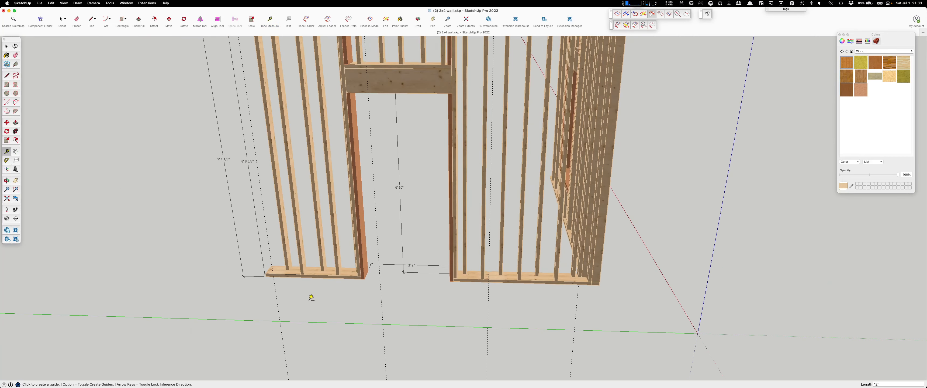
scroll(276, 289, "up", 4)
left_click(272, 283)
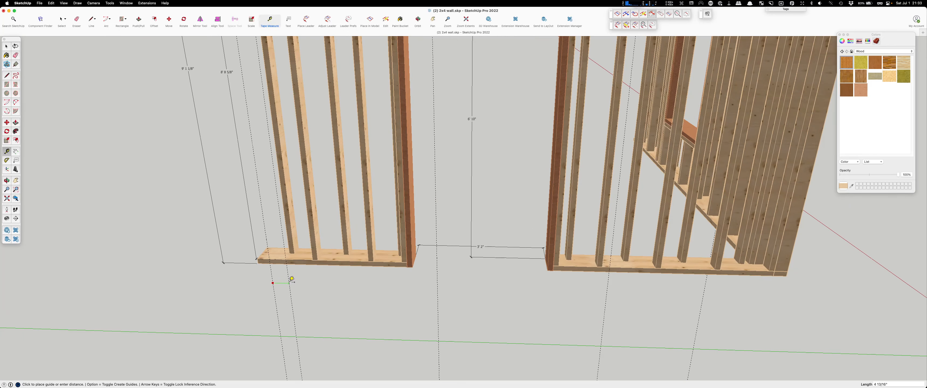
type("16")
key("Return")
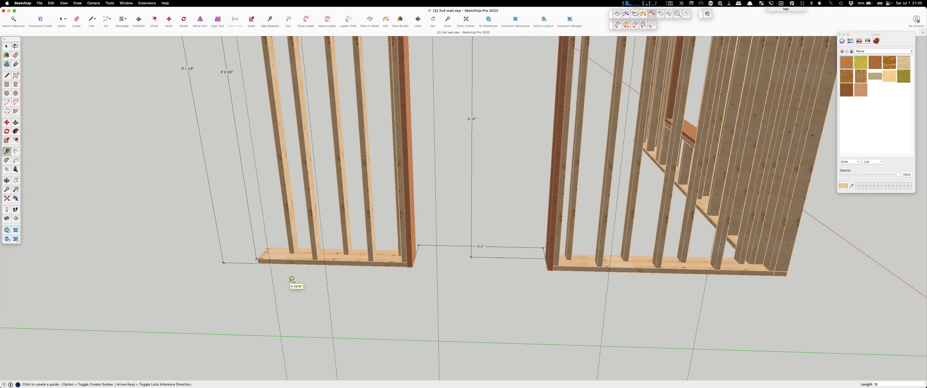
left_click(327, 281)
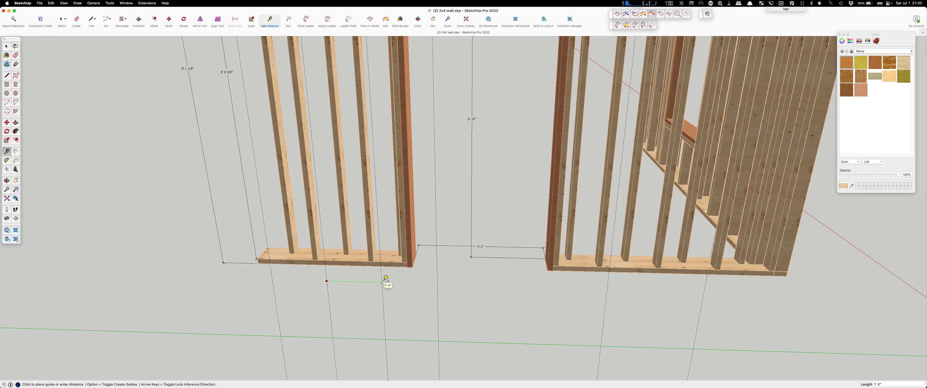
type("16")
key("Return")
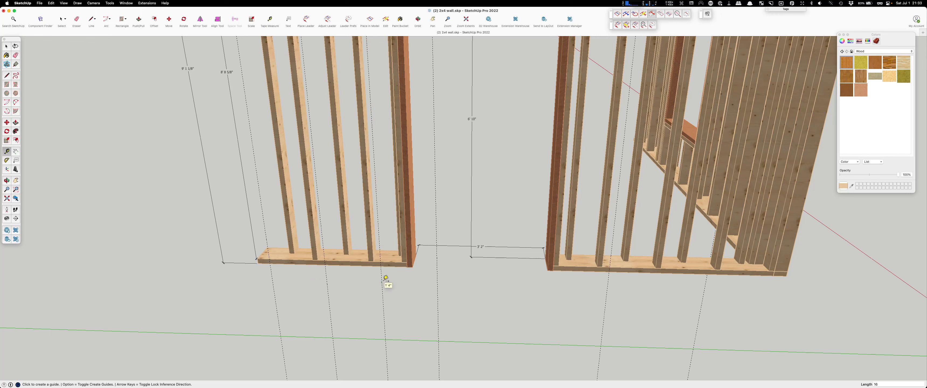
- Place two guides at 16-inch spacing from the 96-inch guide toward the corner, and another 16 inches past the 48-inch guide
left_click(440, 280)
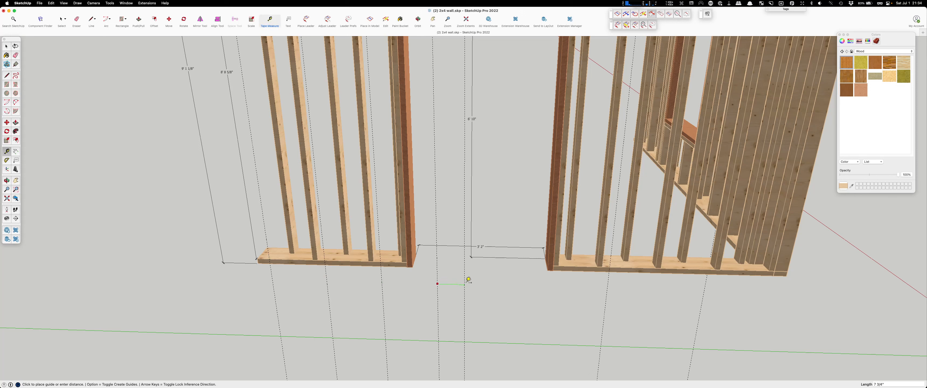
left_click(497, 280)
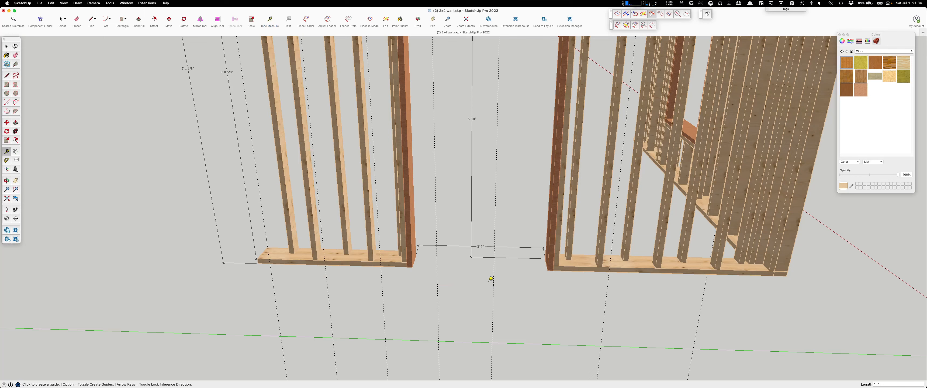
left_click(495, 282)
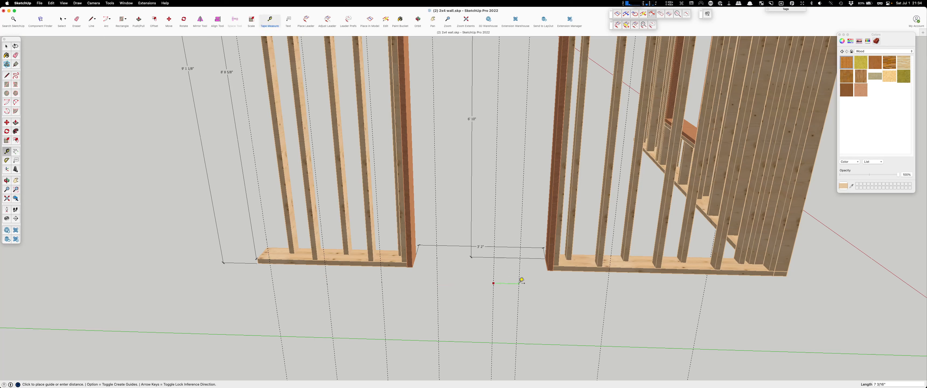
left_click(552, 280)
scroll(479, 285, "down", 3)
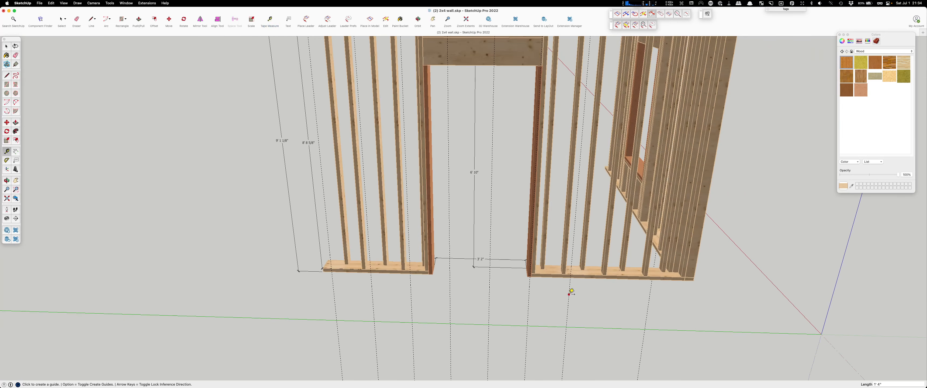
left_click(570, 292)
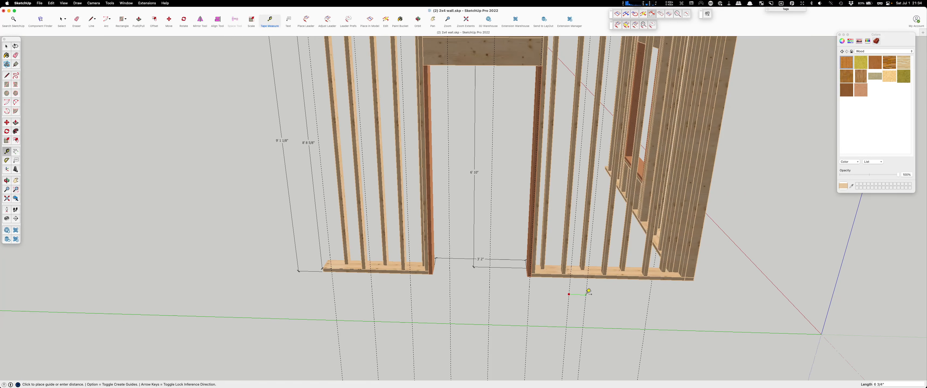
left_click(612, 292)
- Open the door wall group and try repositioning its front-row stud nearest the corner studs along the bottom plate
scroll(701, 286, "up", 4)
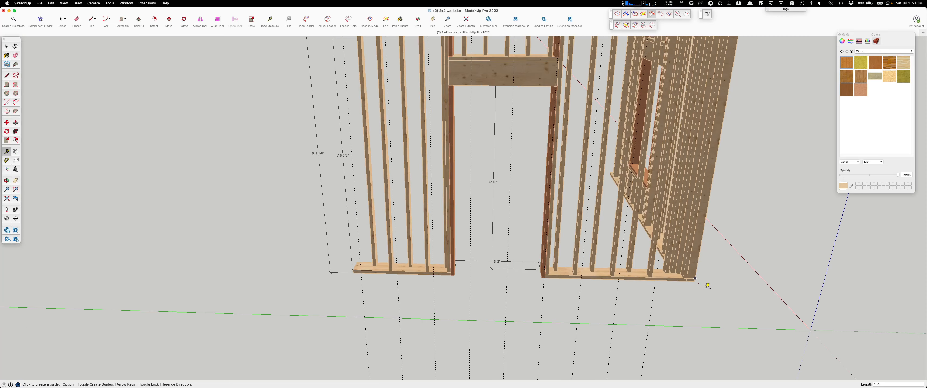
key("space")
scroll(626, 261, "up", 4)
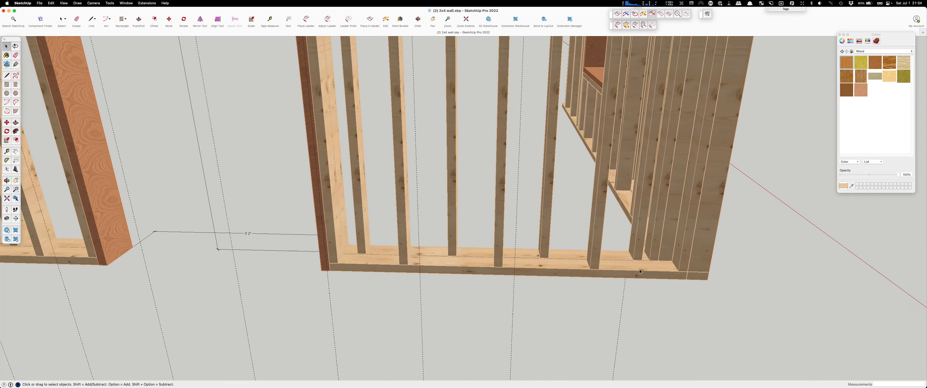
scroll(597, 260, "down", 1)
double_click(593, 260)
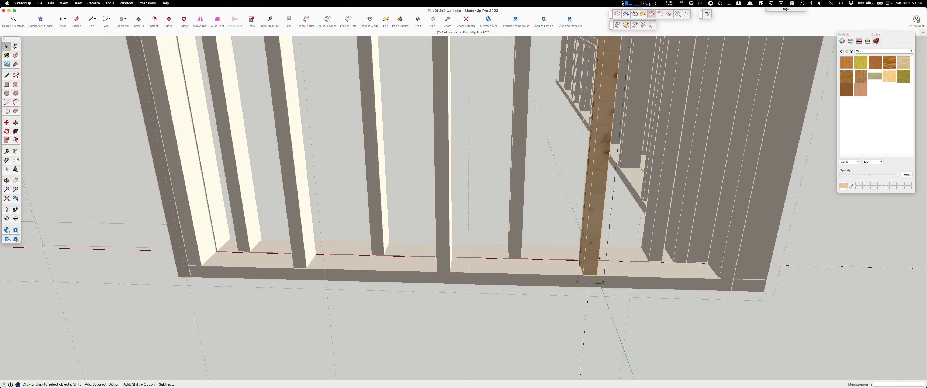
key("space")
left_click(737, 315)
left_click(588, 240)
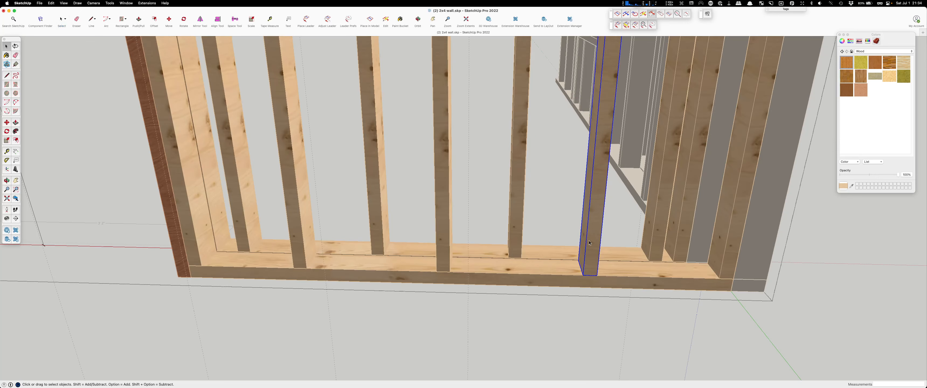
key("m")
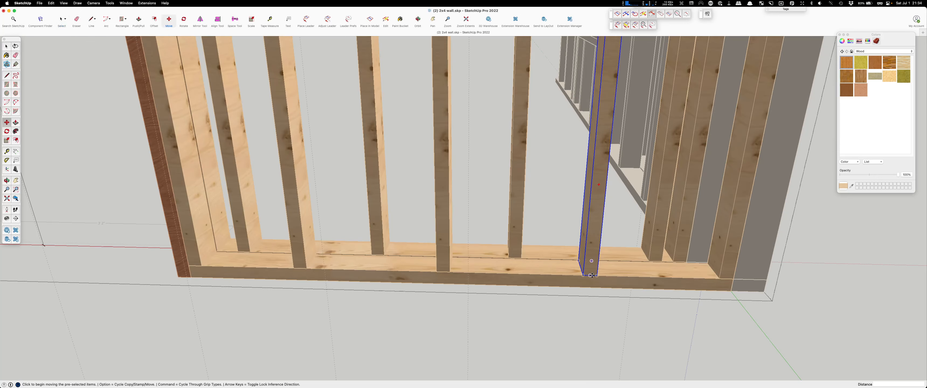
left_click(591, 275)
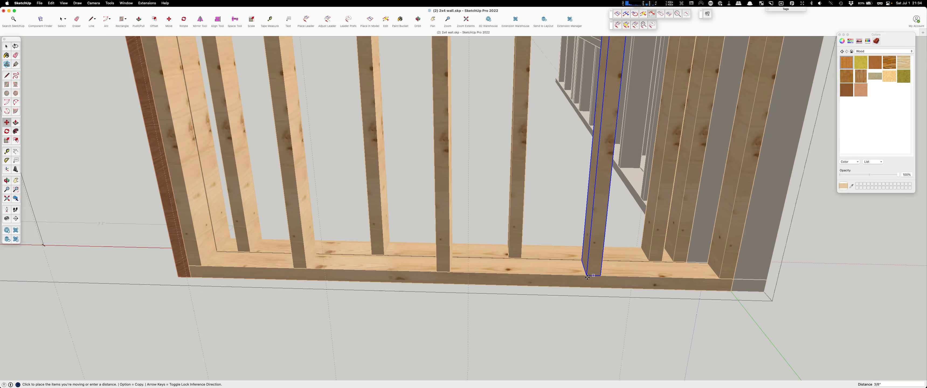
scroll(587, 277, "down", 3)
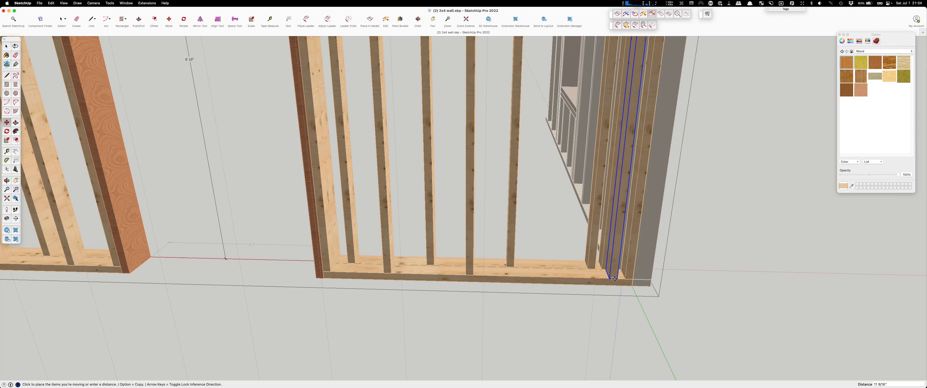
left_click(547, 276)
key("space")
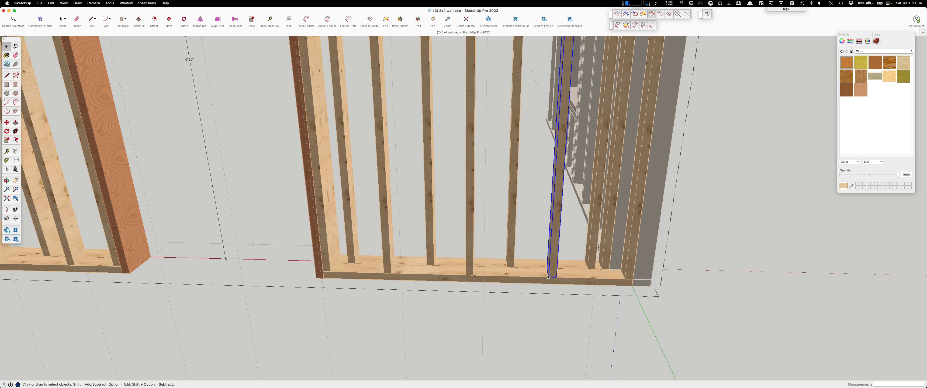
- Delete the front-row stud nearest the corner studs from the door wall group
middle_click_drag(607, 283, 413, 259)
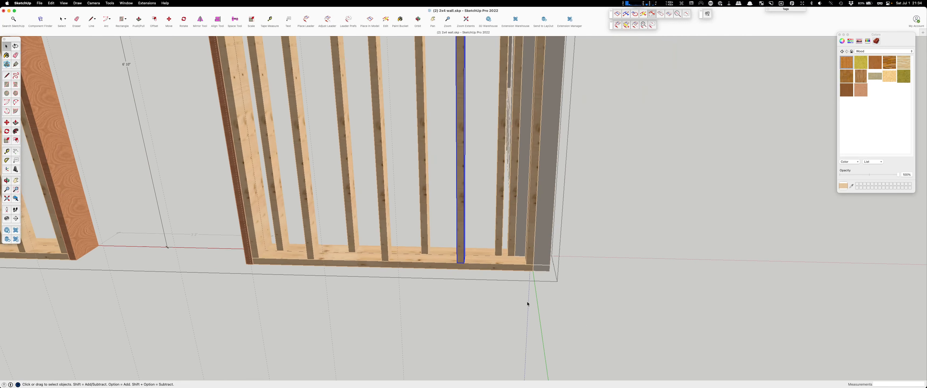
scroll(530, 294, "up", 5)
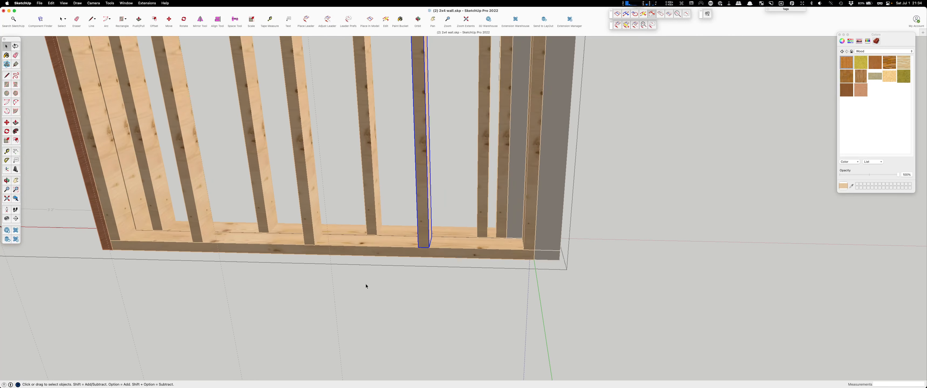
left_click(334, 290)
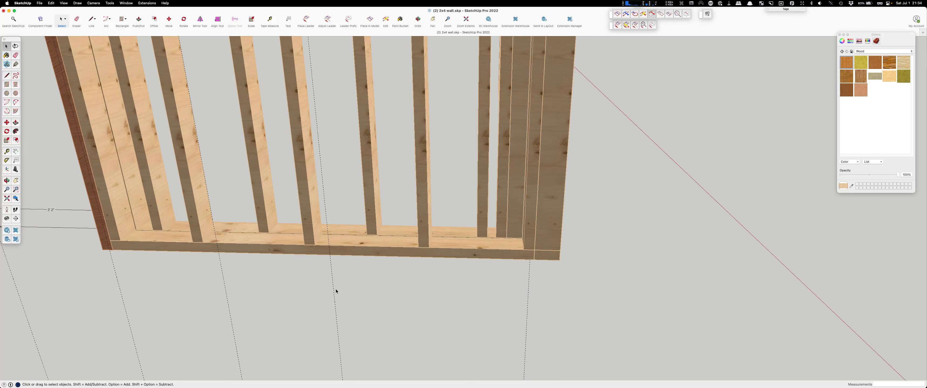
key("super+a")
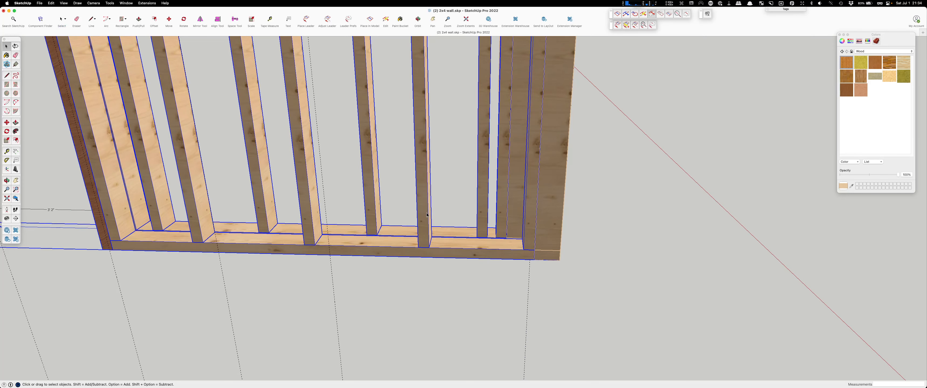
double_click(427, 215)
left_click(425, 216)
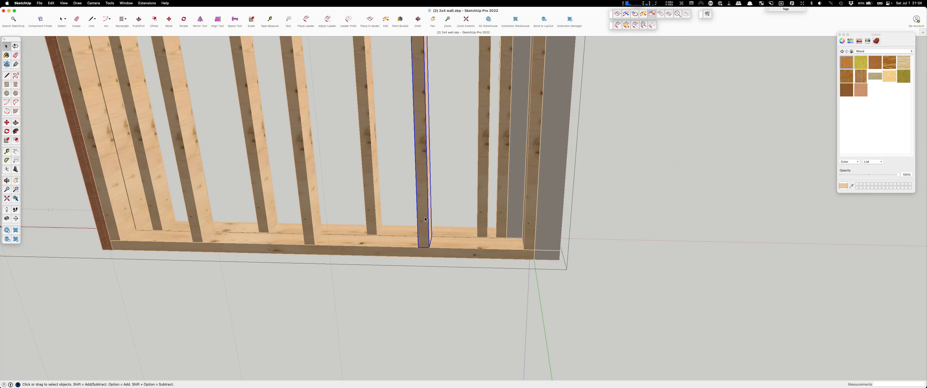
key("Delete")
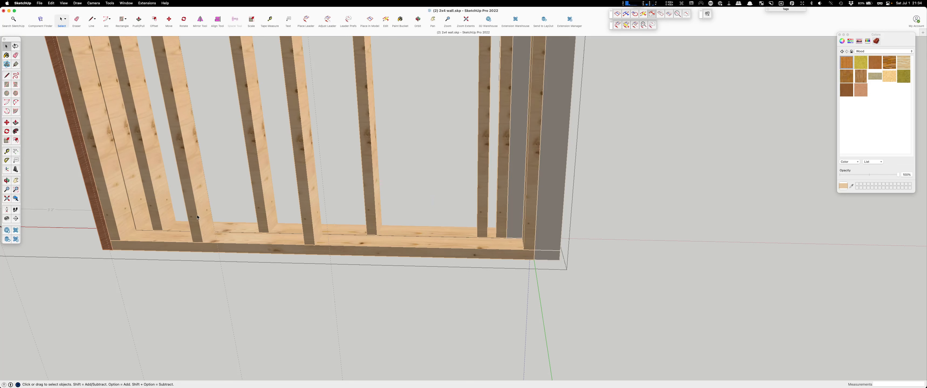
- Move the front-row stud beside the 48-inch guide 2 3/4 inches toward the corner, centering its base on that guide
scroll(390, 227, "down", 3)
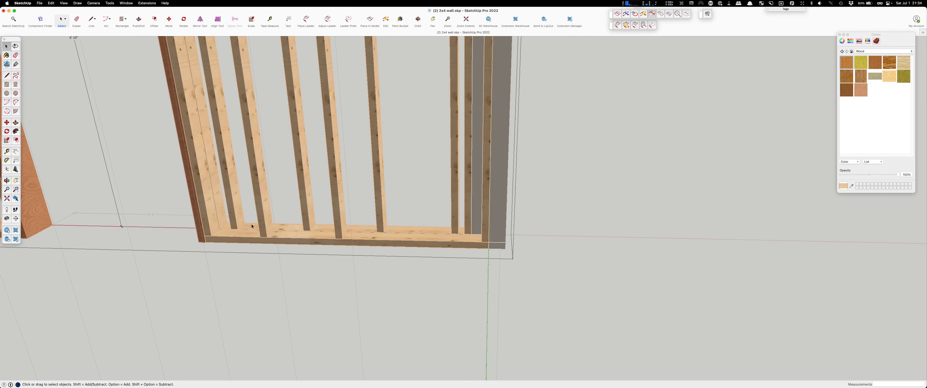
scroll(262, 228, "up", 5)
left_click(274, 234)
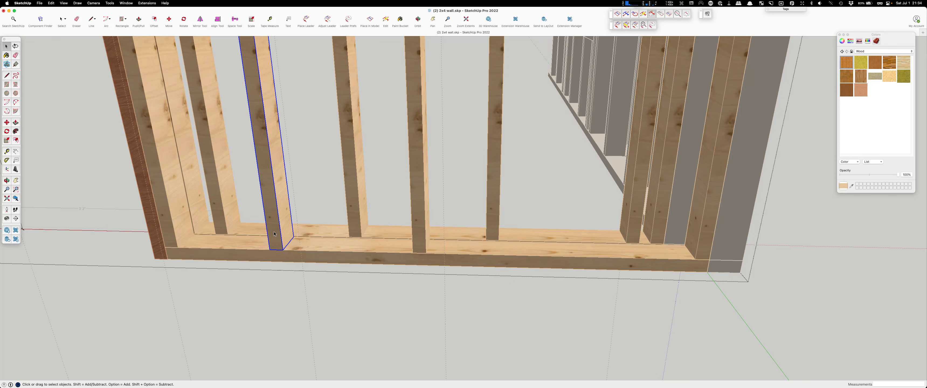
key("m")
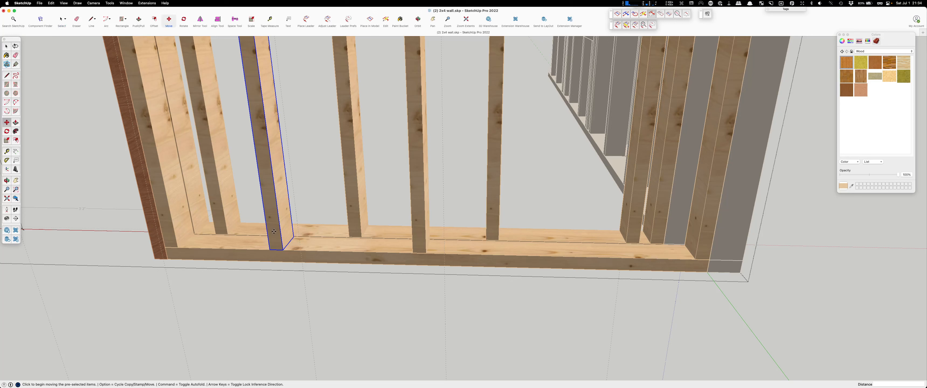
left_click(277, 249)
left_click(301, 250)
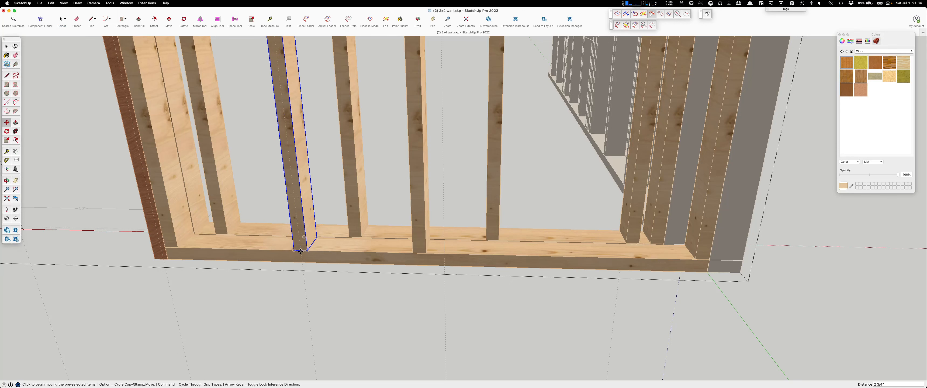
key("b")
- Delete the remaining front-row stud between the 48-inch guide and the corner studs
key("space")
left_click(420, 215)
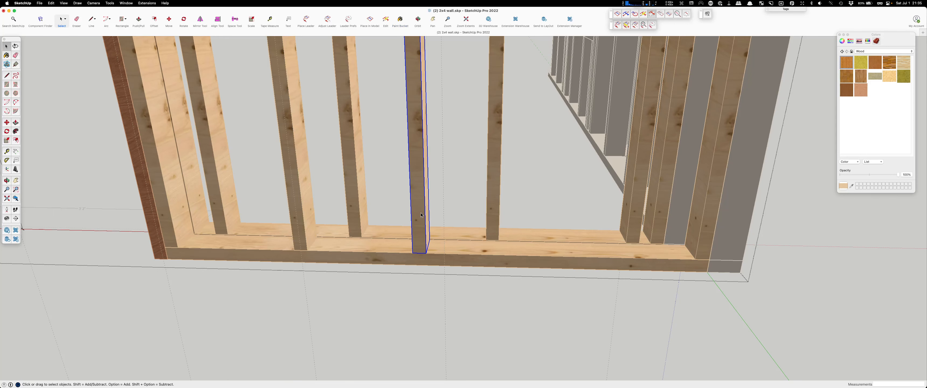
key("Delete")
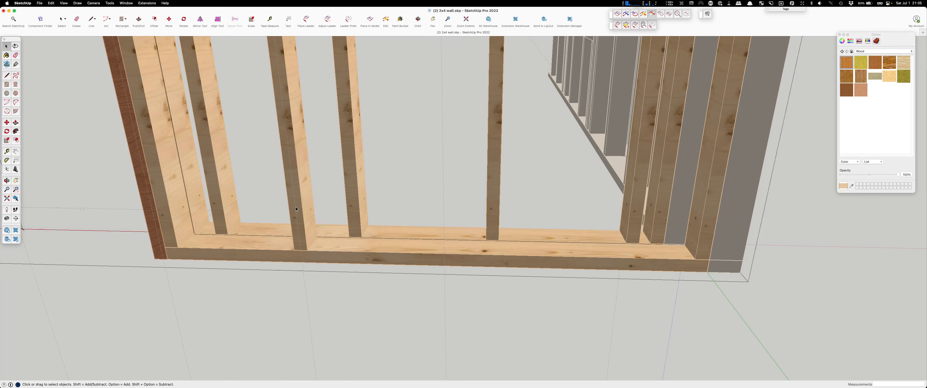
- Copy the front-row stud centered on the 48-inch guide 16 inches toward the corner as a 2X linear array along the bottom plate
scroll(300, 207, "up", 5)
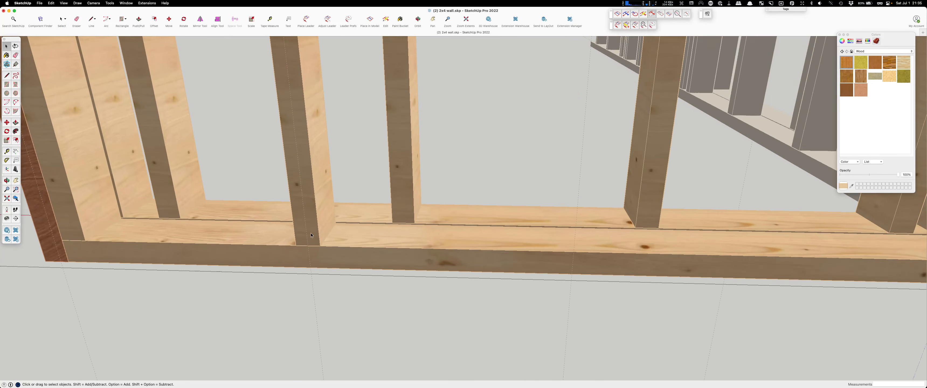
left_click(315, 228)
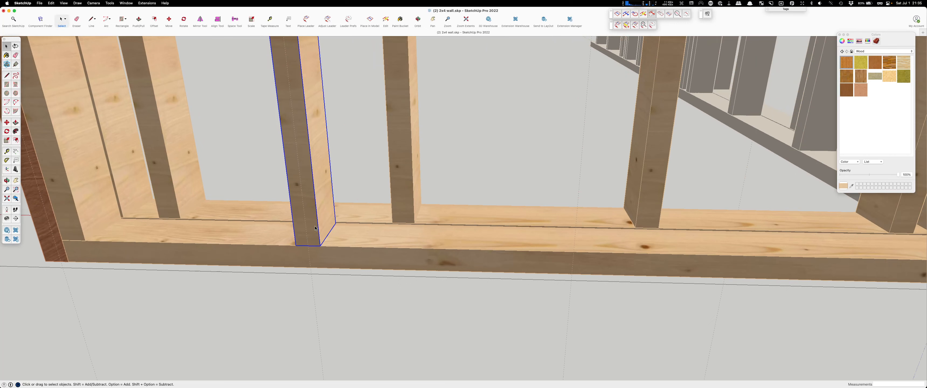
key("m")
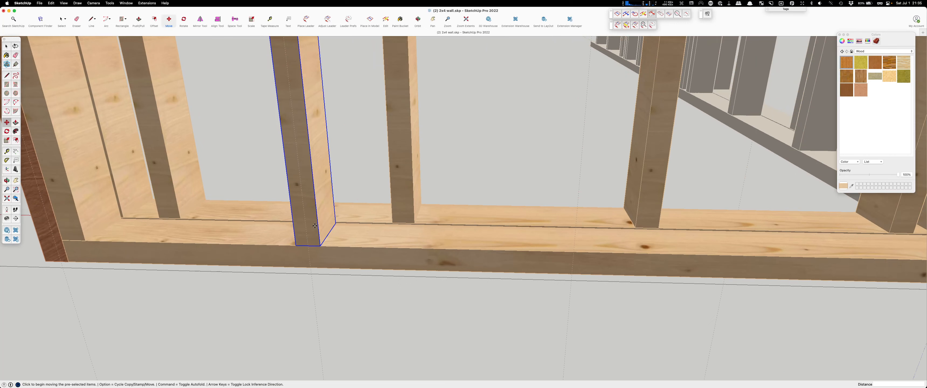
left_click(308, 246)
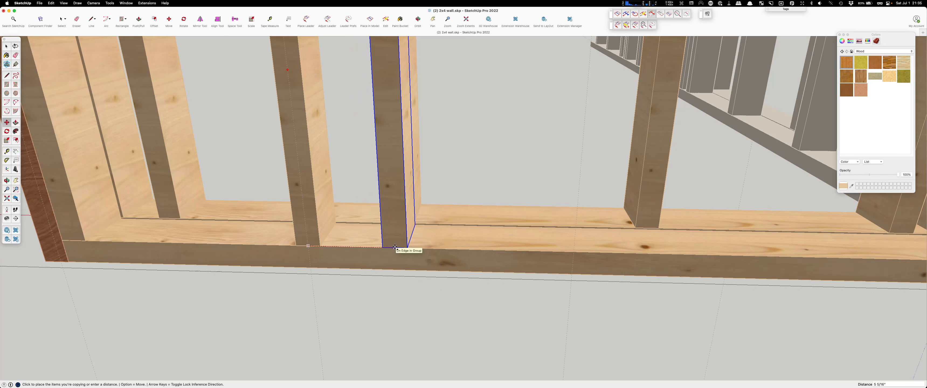
type("16")
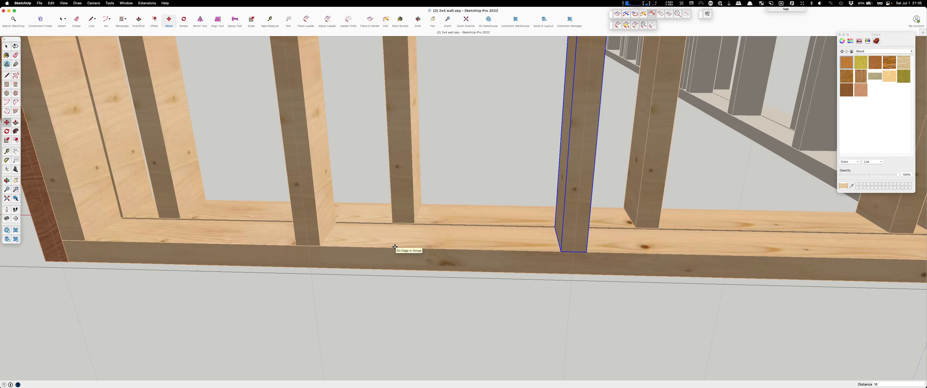
scroll(394, 247, "down", 5)
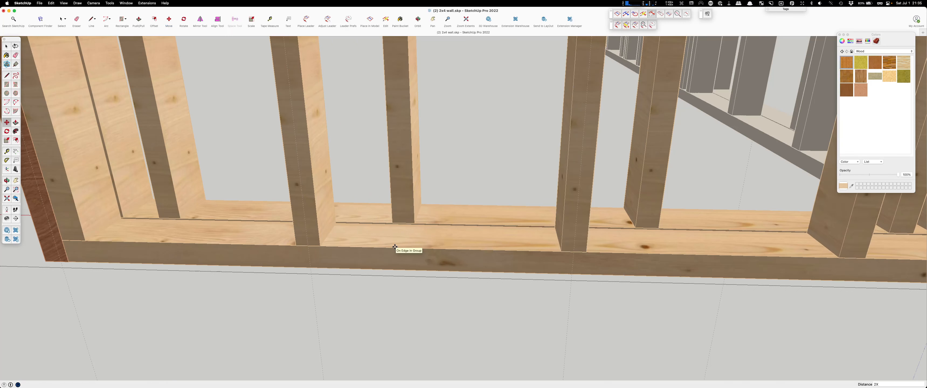
middle_click_drag(395, 246, 111, 258)
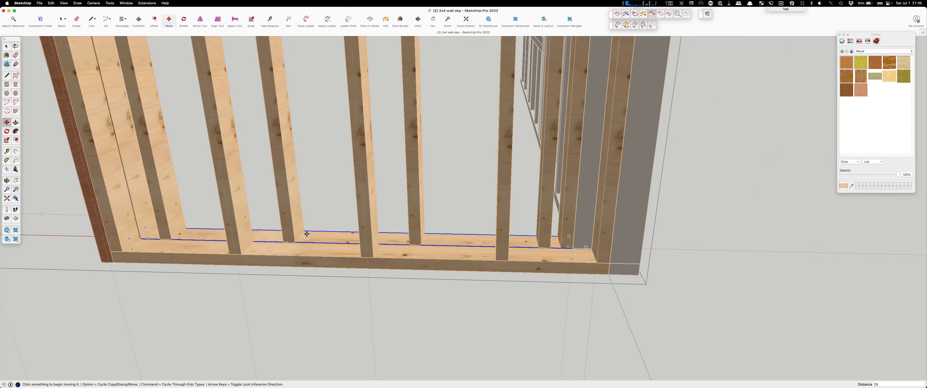
key("space")
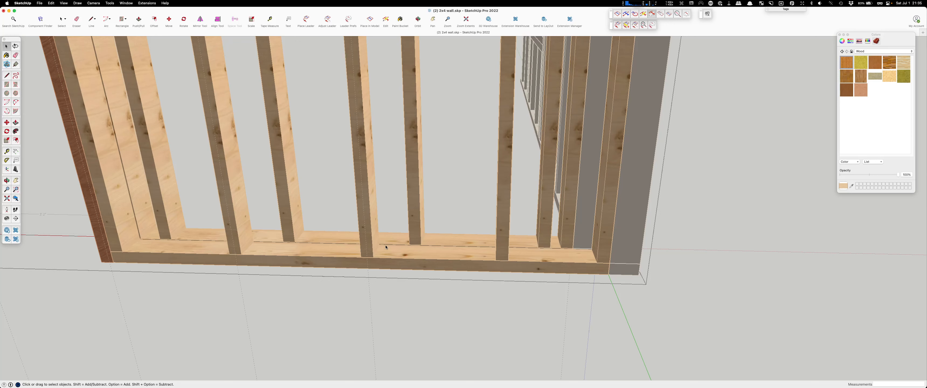
- Examine the stud spacing, headers and plates of the door wall and the adjoining window wall from several sides
middle_click_drag(386, 247, 456, 279)
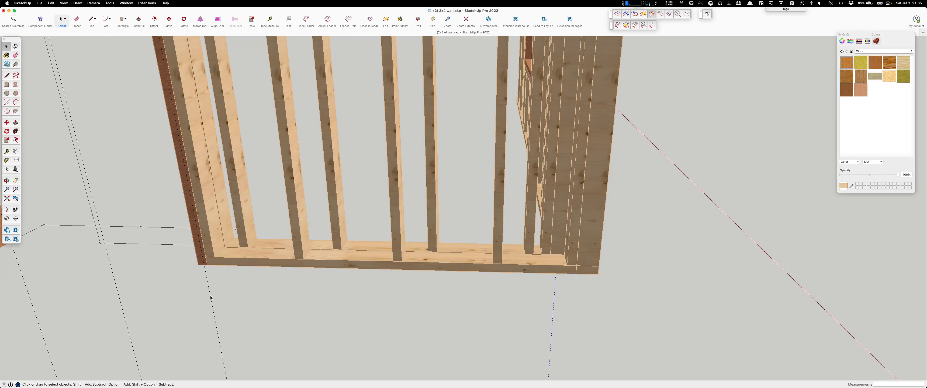
middle_click_drag(382, 307, 338, 333)
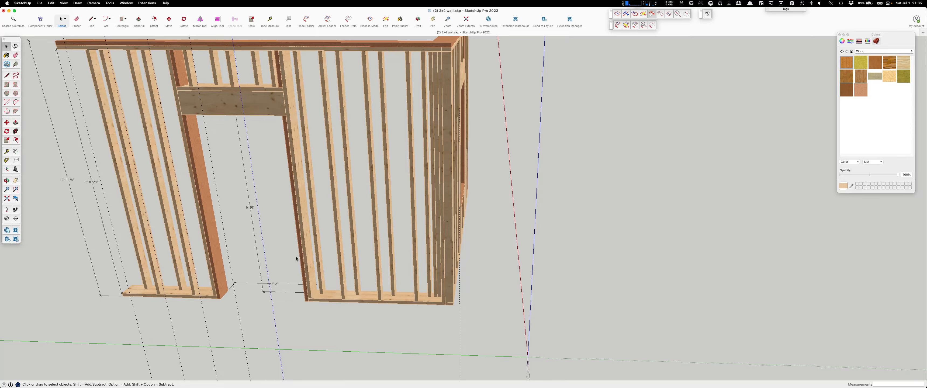
middle_click_drag(240, 107, 173, 64)
scroll(162, 64, "up", 5)
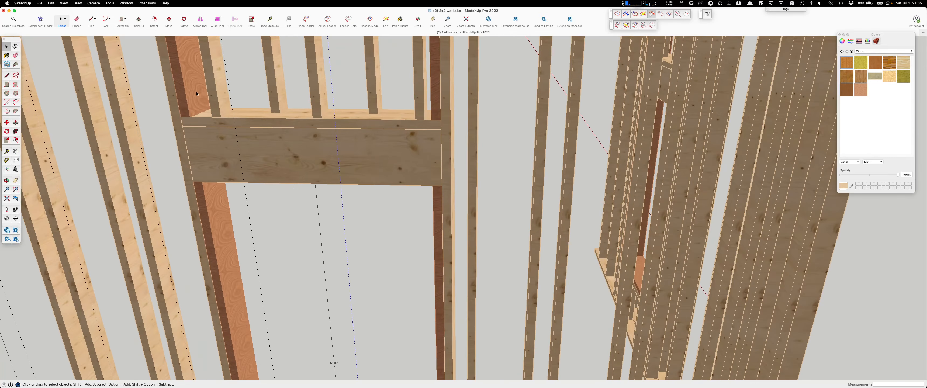
middle_click_drag(280, 139, 383, 122)
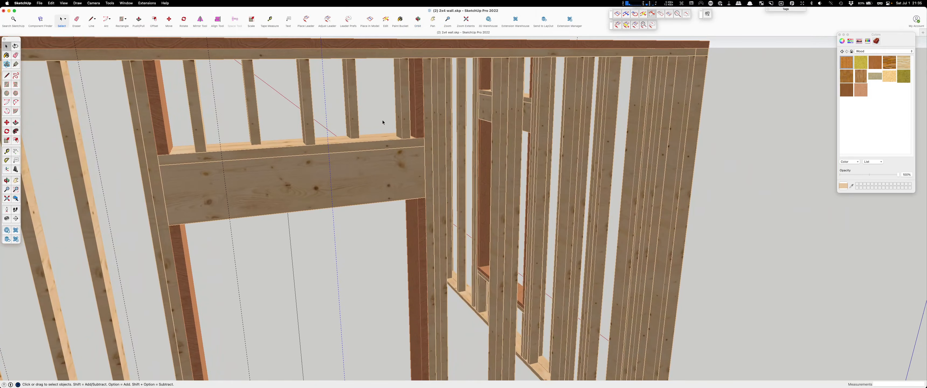
middle_click_drag(544, 153, 149, 141)
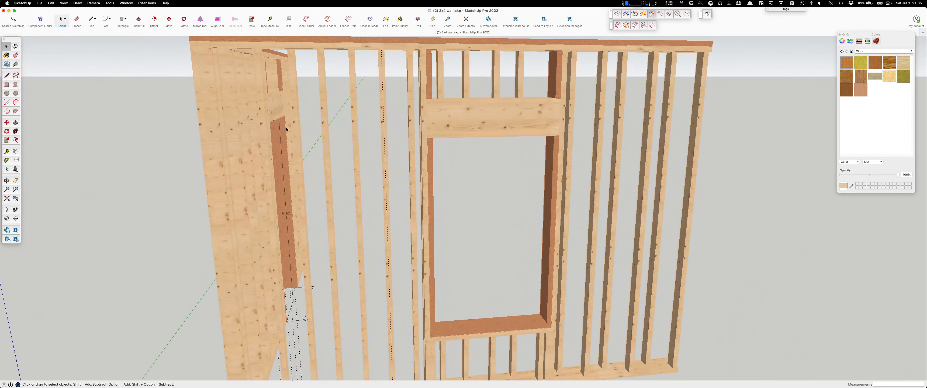
scroll(323, 187, "down", 5)
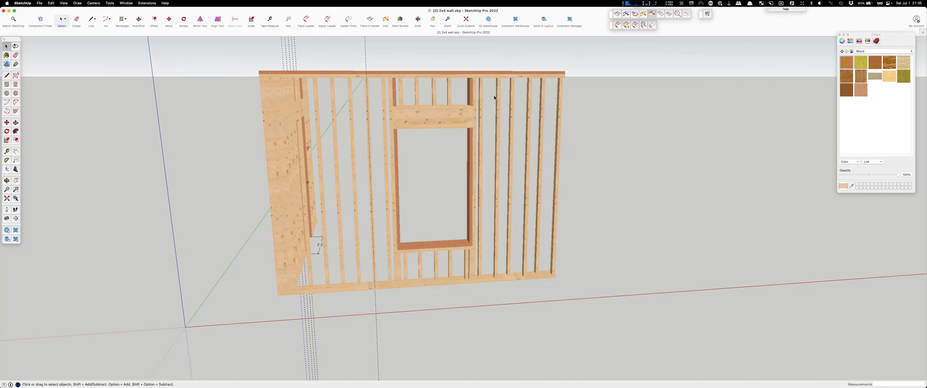
middle_click_drag(323, 172, 617, 188)
scroll(447, 277, "up", 5)
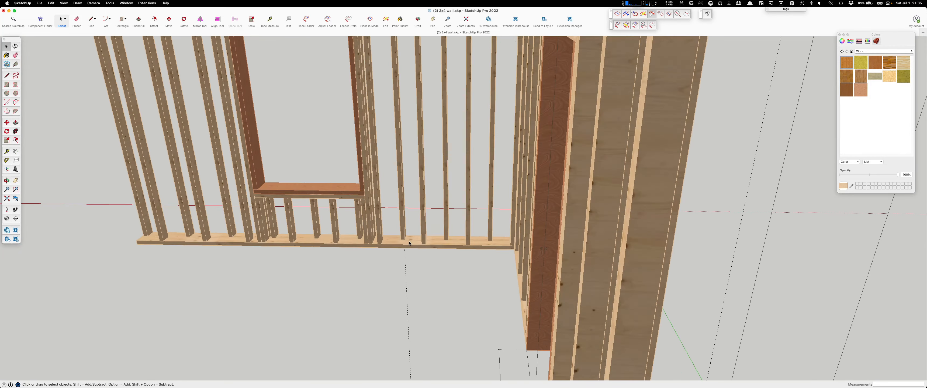
scroll(329, 197, "down", 3)
scroll(333, 228, "up", 3)
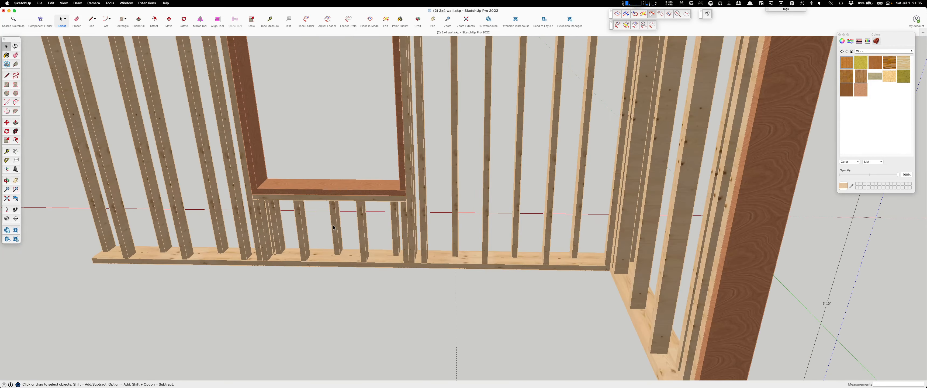
scroll(232, 208, "down", 6)
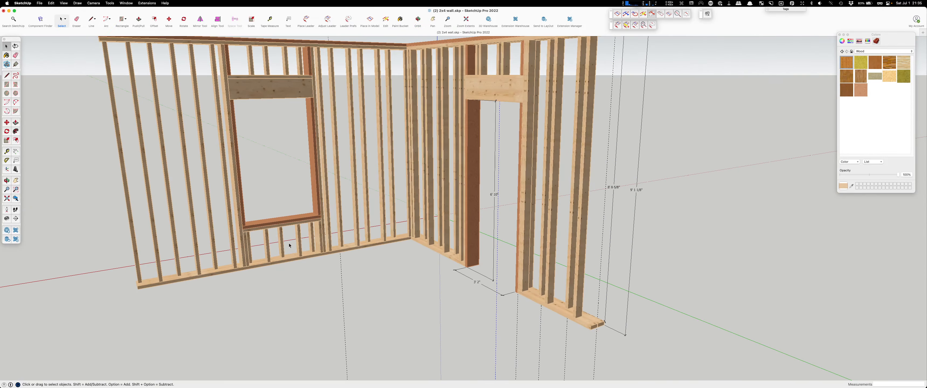
- In the door wall group, move the front-row stud nearest the opening on the free-end section 2 3/4 inches toward the door, onto its guide
middle_click_drag(289, 246, 296, 261)
scroll(303, 268, "up", 4)
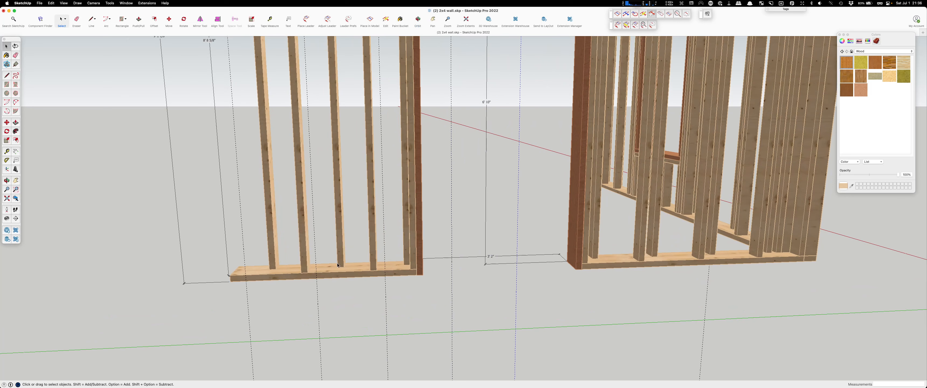
scroll(337, 265, "up", 3)
left_click(378, 264)
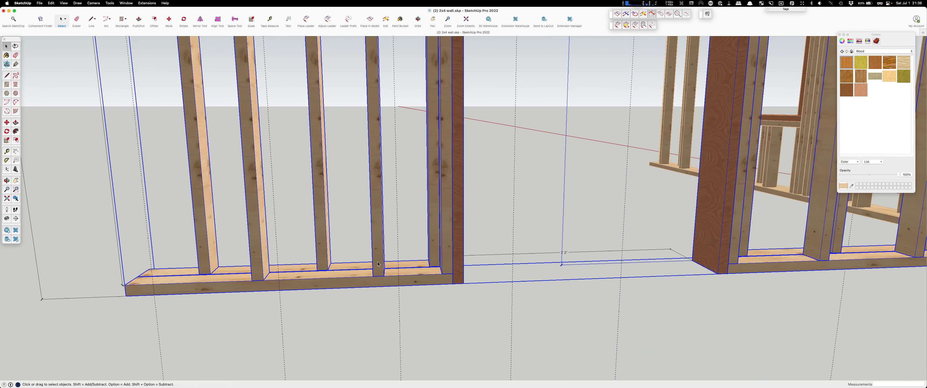
double_click(377, 264)
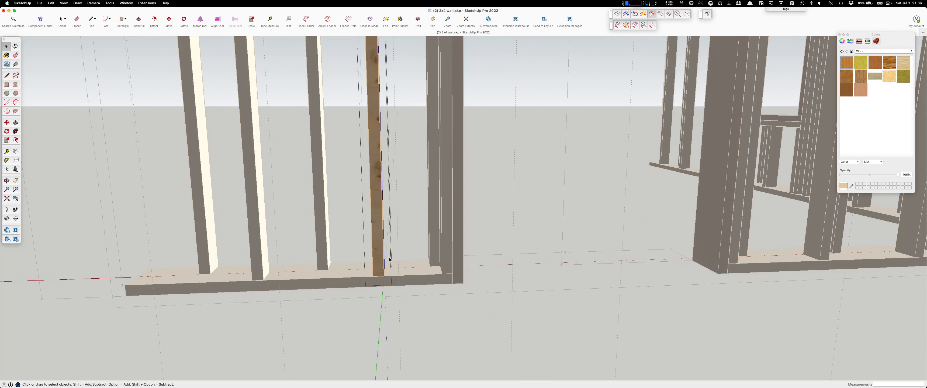
key("Escape")
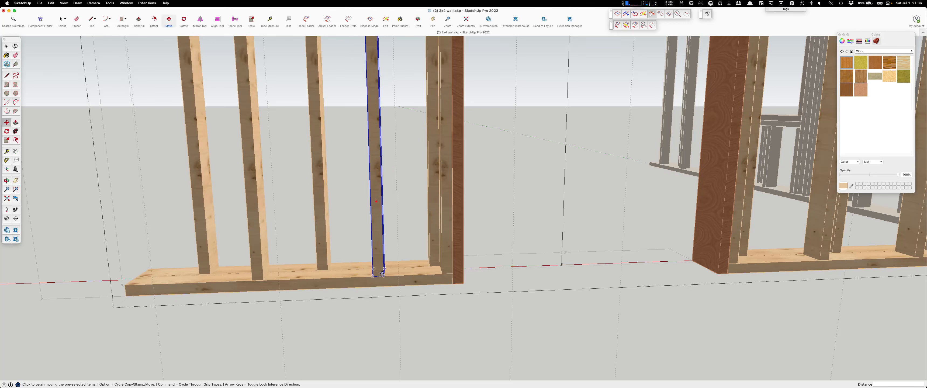
key("m")
left_click(379, 275)
left_click(399, 276)
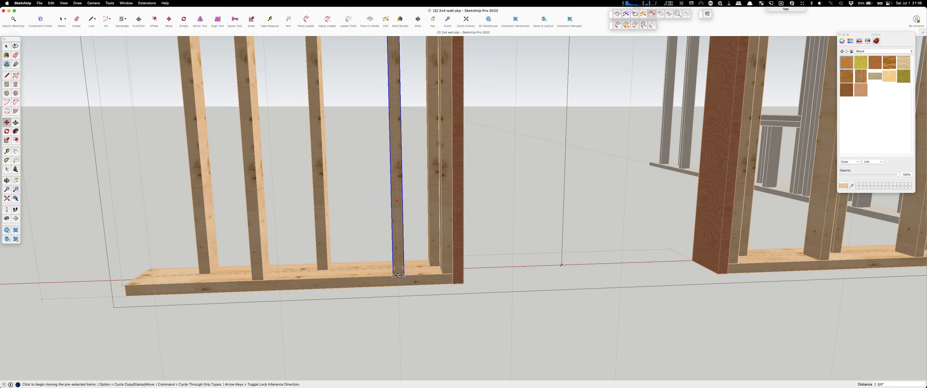
- Delete the other front-row stud from the wall section between the door opening and the wall's free end
key("space")
left_click(258, 247)
key("Delete")
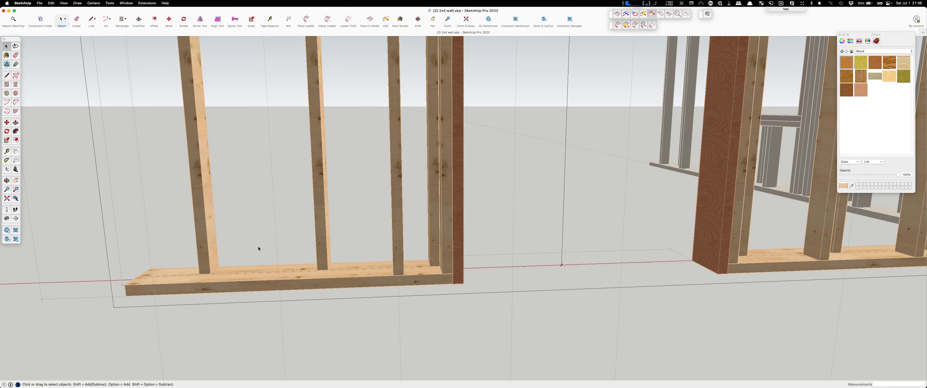
- Try to repeat the repositioned front-row stud with a 16-inch move and 2X toward the wall's free end, and undo it
left_click(393, 232)
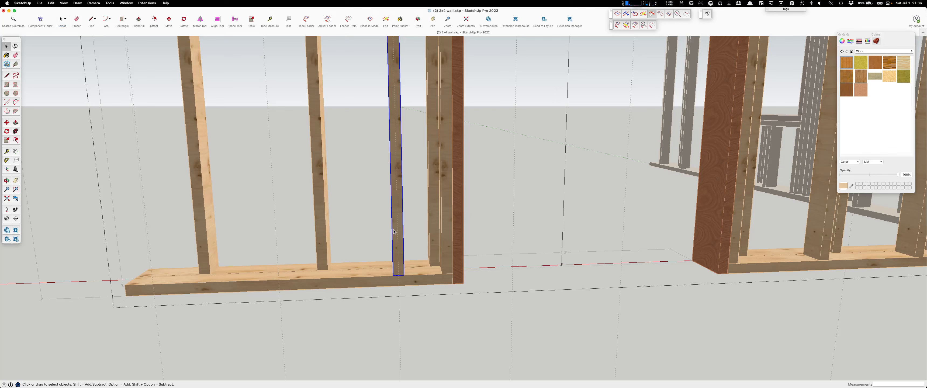
key("m")
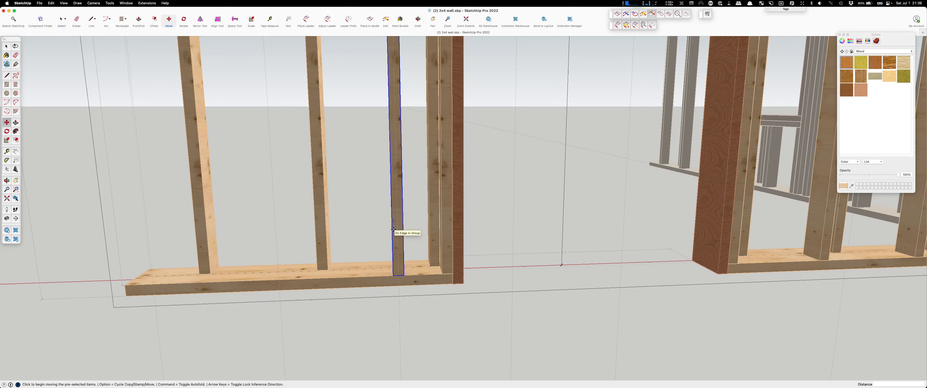
left_click(394, 276)
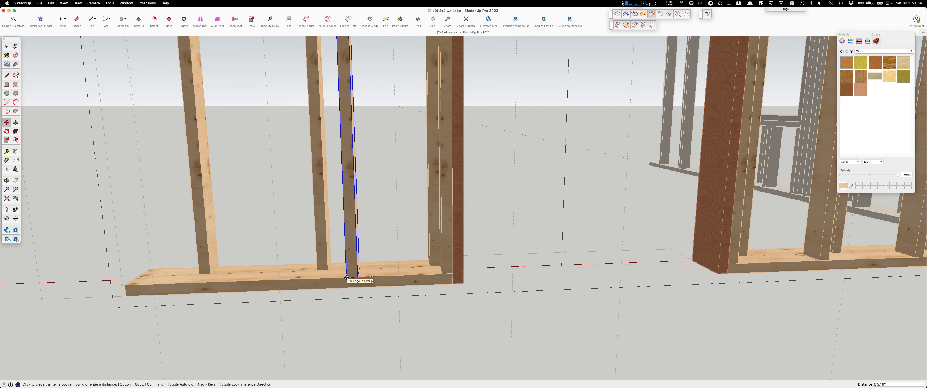
type("16")
key("Return")
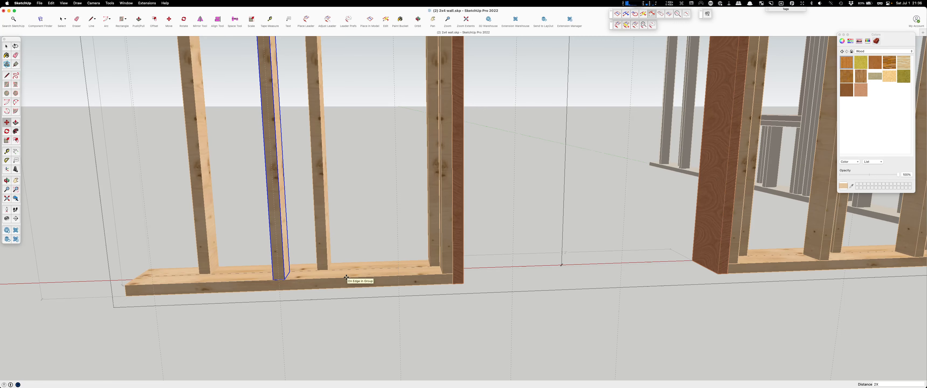
type("2X")
key("Return")
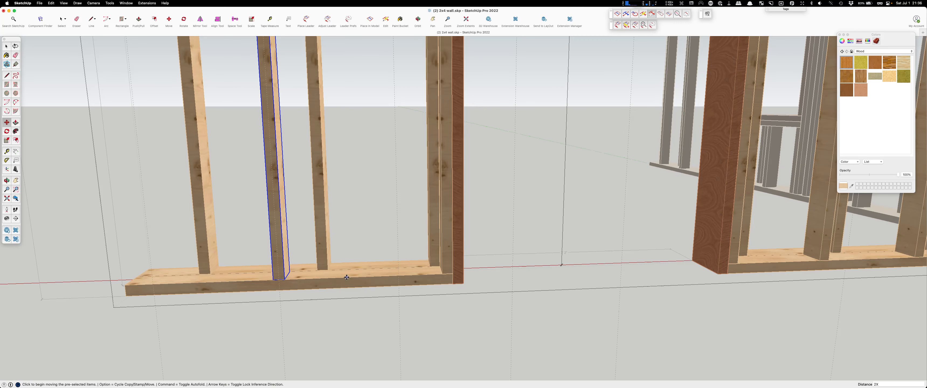
scroll(347, 285, "down", 3)
scroll(284, 306, "down", 2)
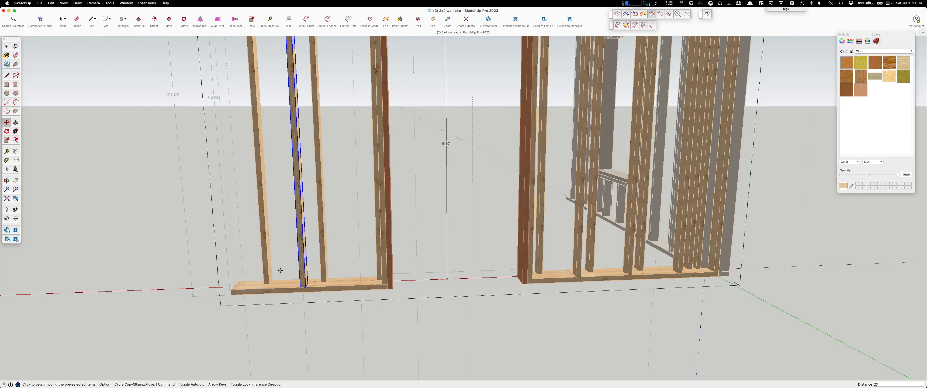
scroll(280, 270, "up", 2)
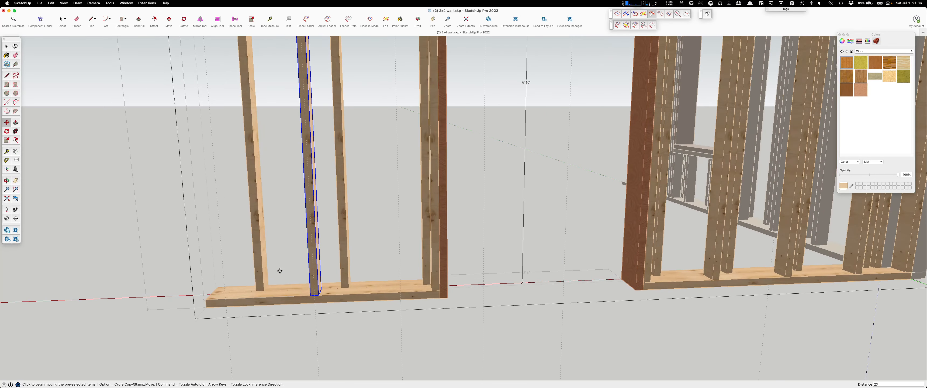
key("super+z")
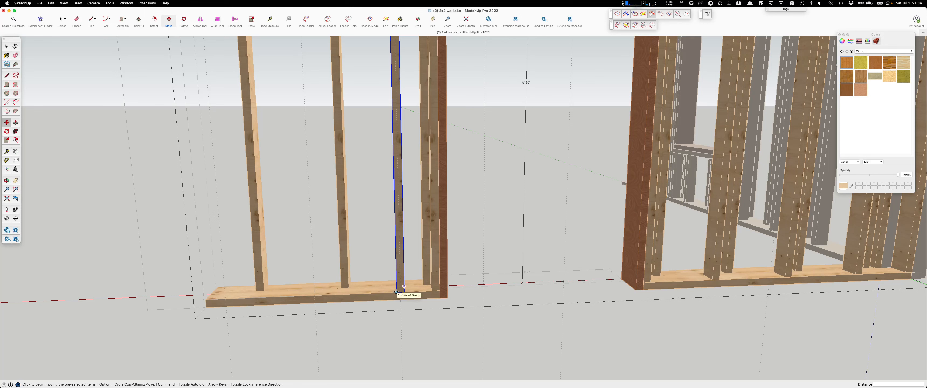
- Copy the front-row stud nearest the door opening 16 inches toward the wall's free end as a 2X linear array
key("alt")
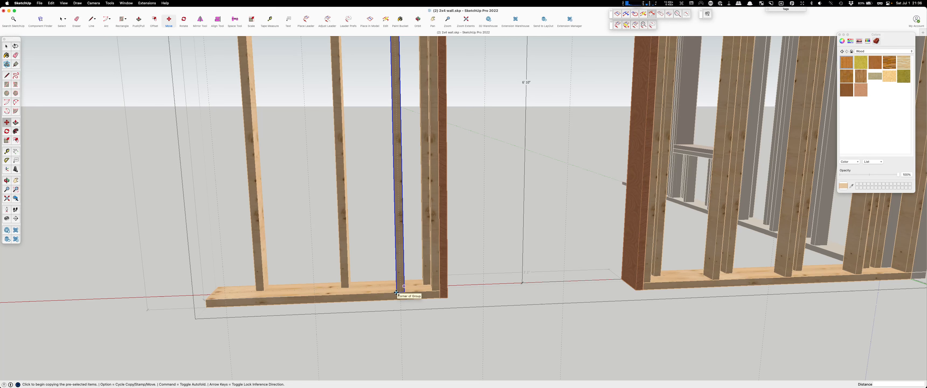
left_click(397, 292)
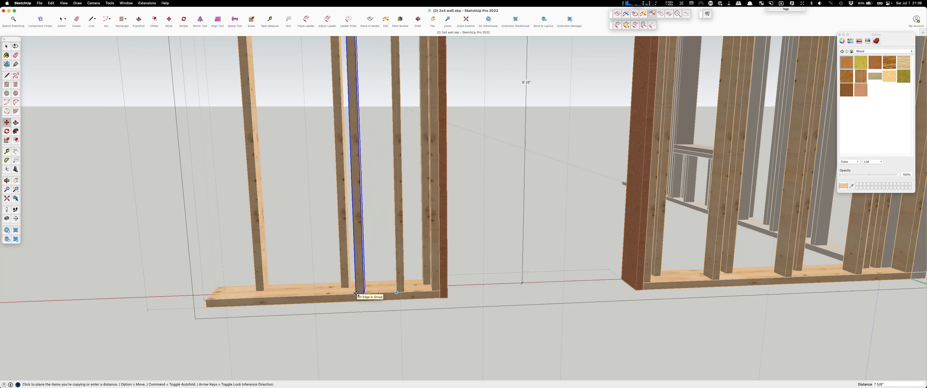
type("16")
key("Return")
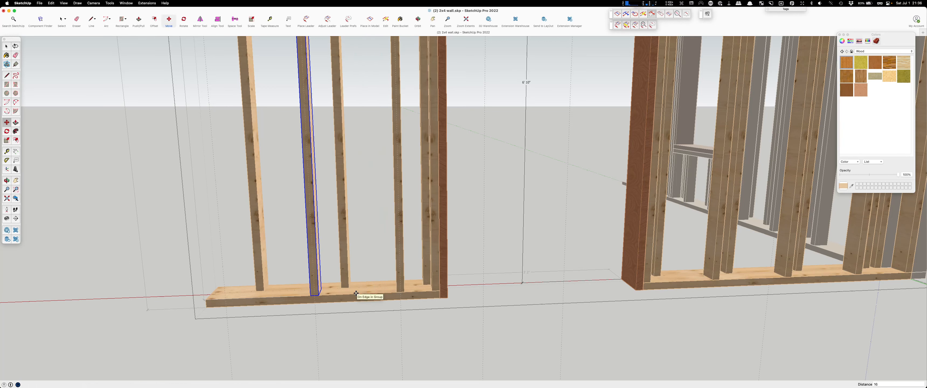
key("Return")
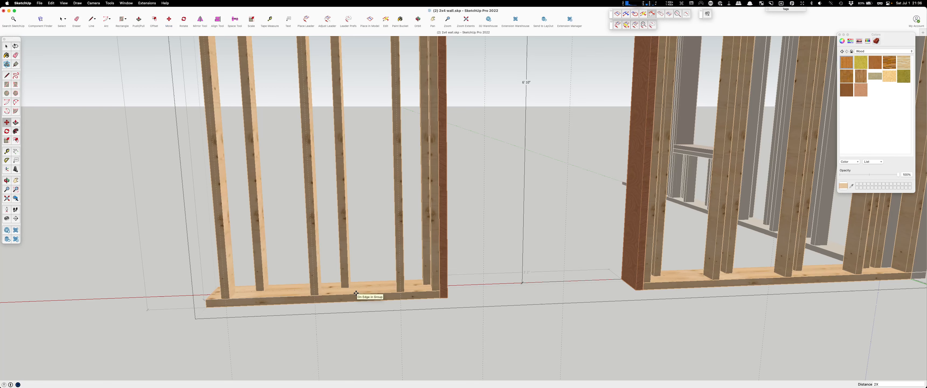
- Move the front-row cripple stud above the header on the free-end side onto its nearest guide
middle_click_drag(356, 293, 249, 287)
key("space")
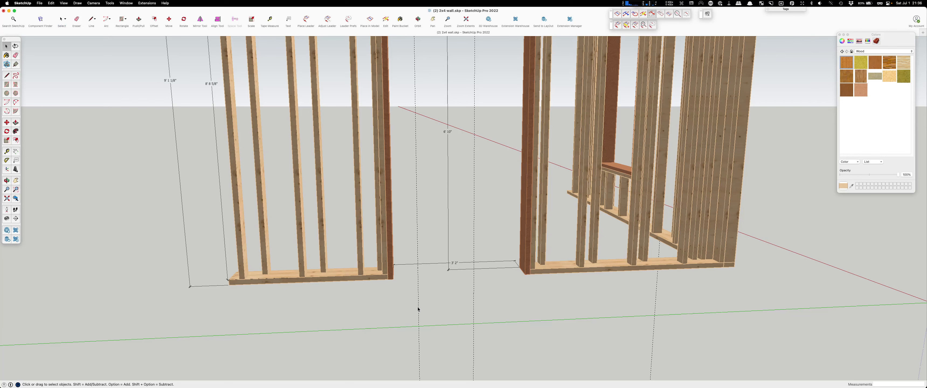
scroll(482, 305, "down", 5)
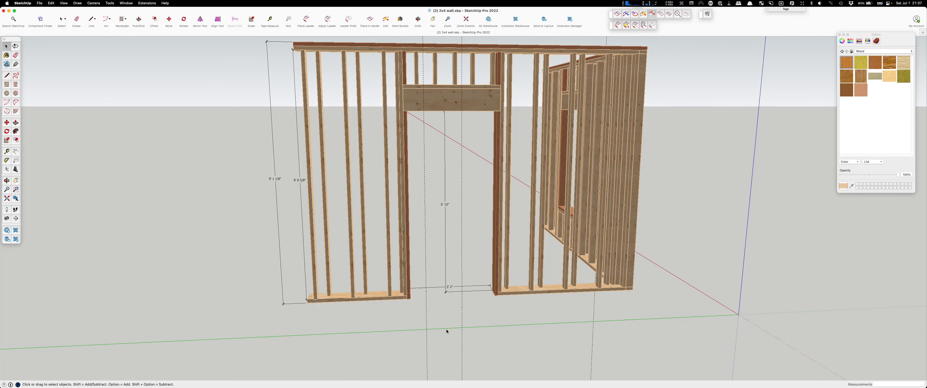
scroll(445, 335, "down", 2)
scroll(432, 145, "up", 5)
scroll(432, 145, "up", 3)
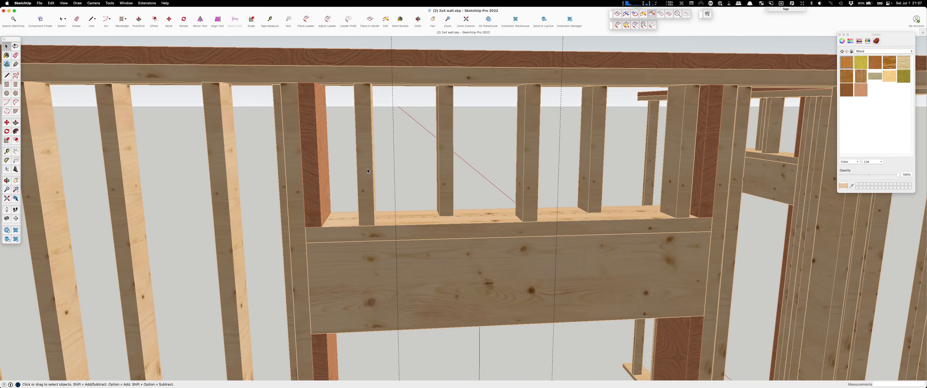
left_click(365, 183)
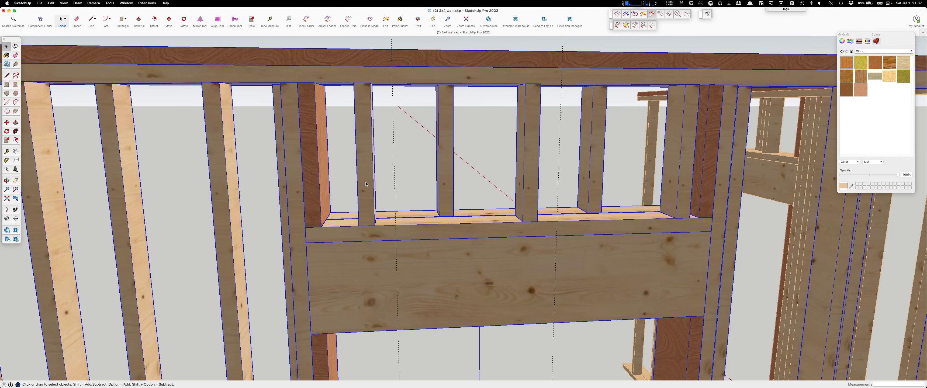
double_click(366, 184)
left_click(369, 184)
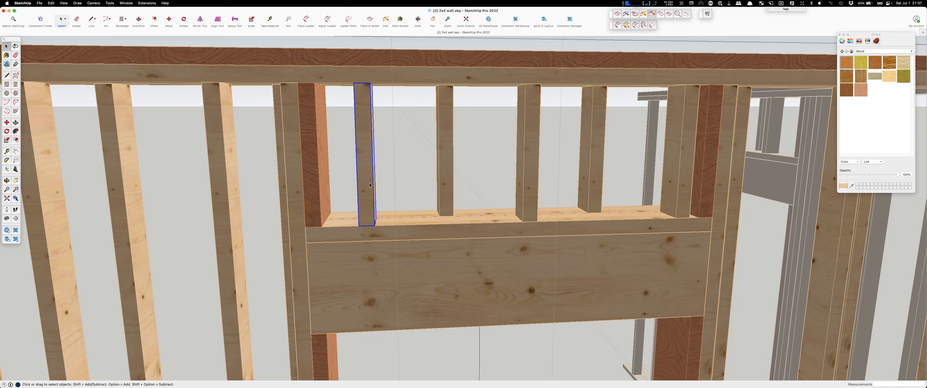
key("m")
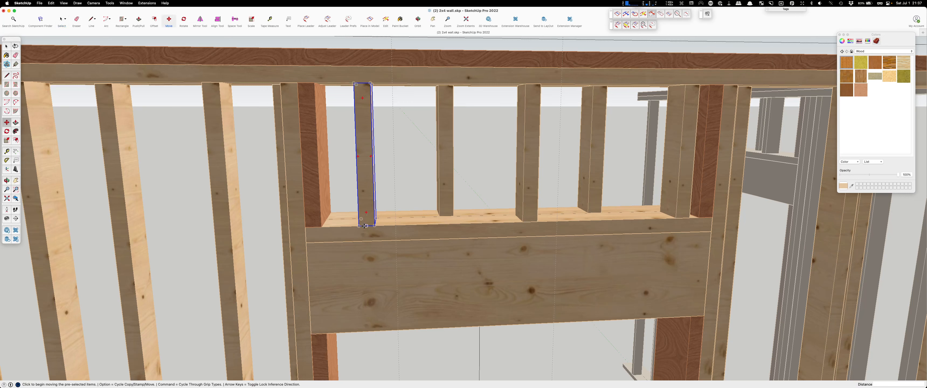
left_click(366, 226)
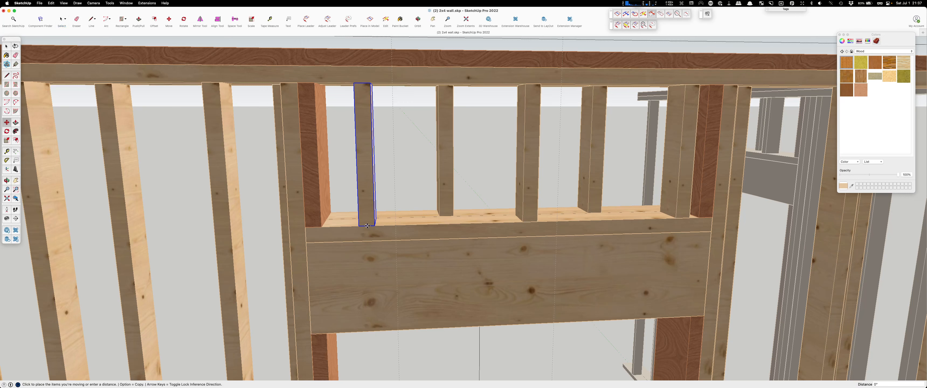
left_click(395, 226)
- Move the other front-row cripple stud above the door header toward the corner, onto its guide
key("m")
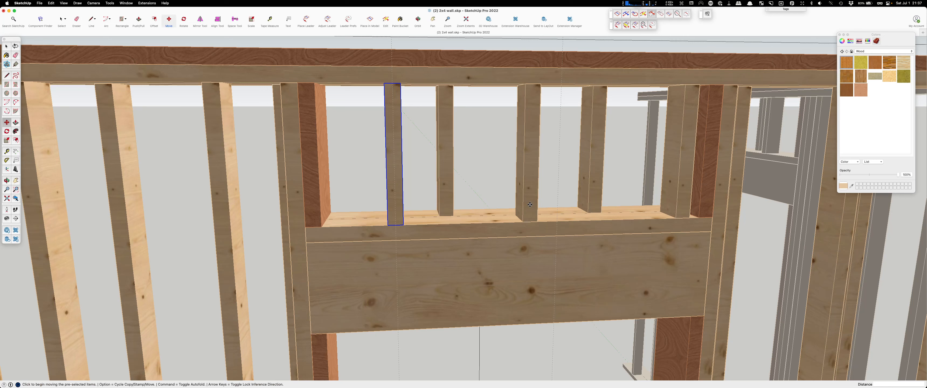
left_click(530, 204)
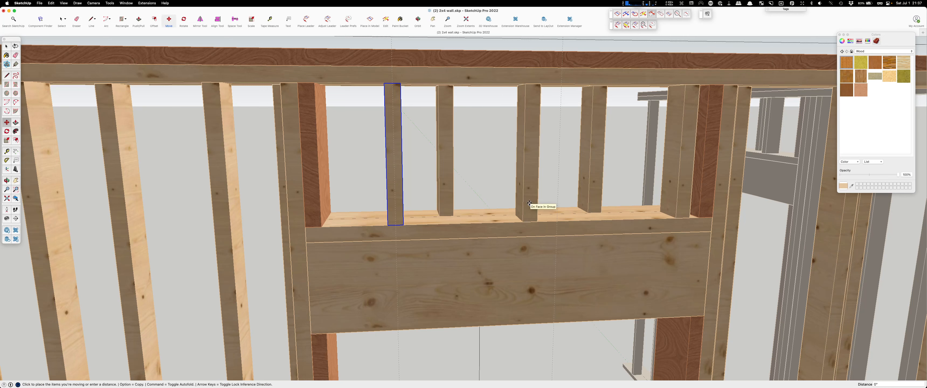
key("Escape")
key("space")
left_click(529, 205)
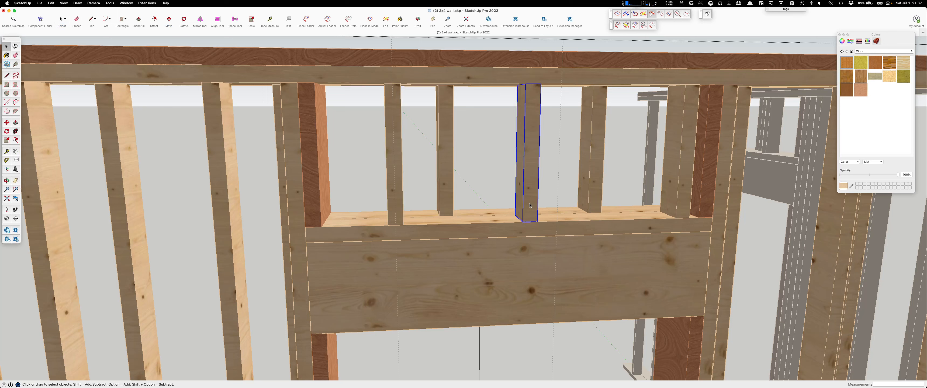
key("m")
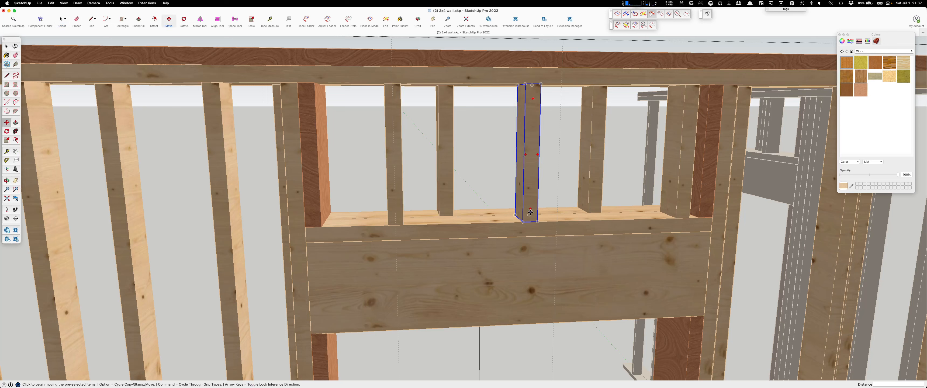
left_click_drag(530, 222, 558, 221)
key("space")
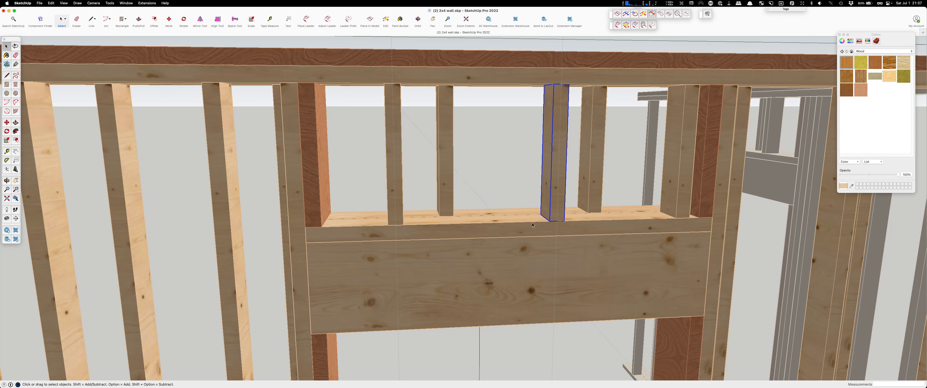
- Leave the door wall group and delete the two guides crossing the door opening
left_click(515, 175)
scroll(493, 183, "down", 5)
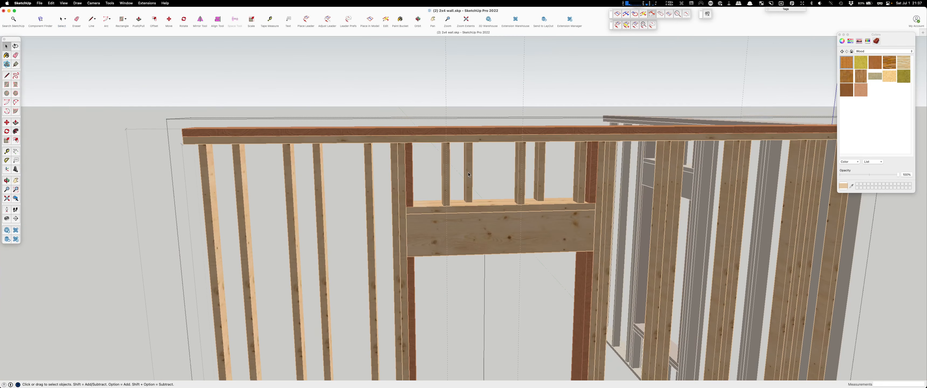
scroll(467, 175, "down", 8)
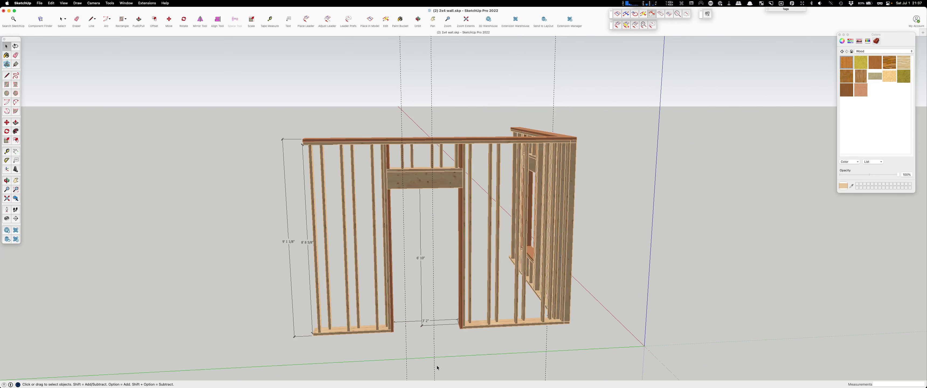
key("space")
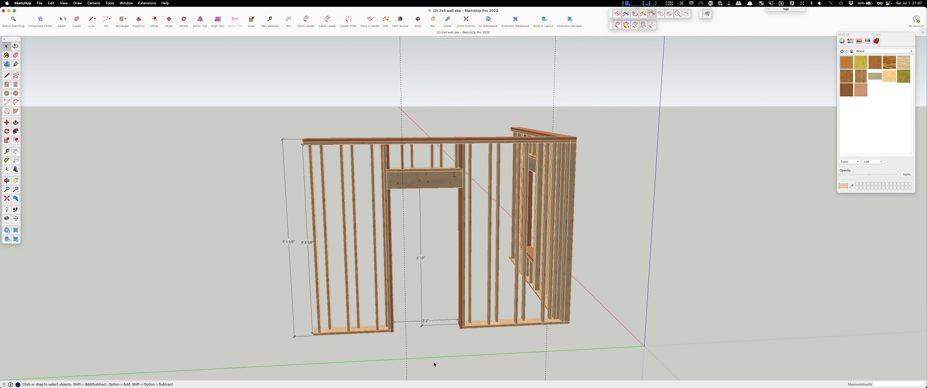
left_click(407, 366)
key("Delete")
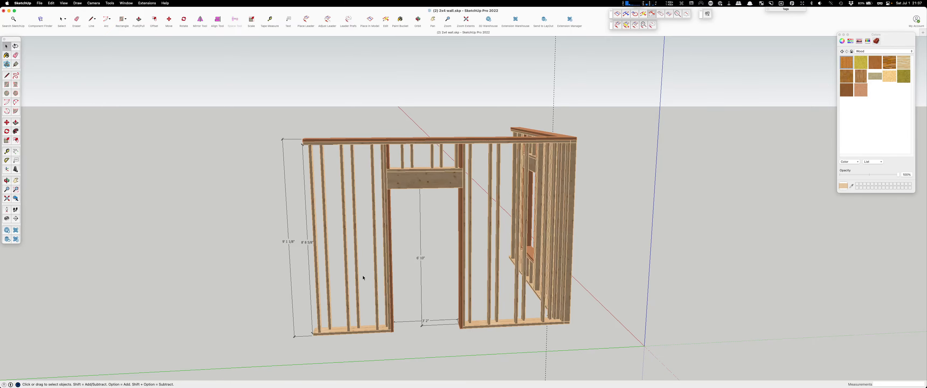
- From inside the corner, open the door wall group and delete the back-row stud closest to the corner studs
middle_click_drag(362, 278, 761, 248)
mouse_move(425, 275)
middle_mouse_down()
mouse_move(505, 279)
mouse_move(529, 265)
middle_mouse_up()
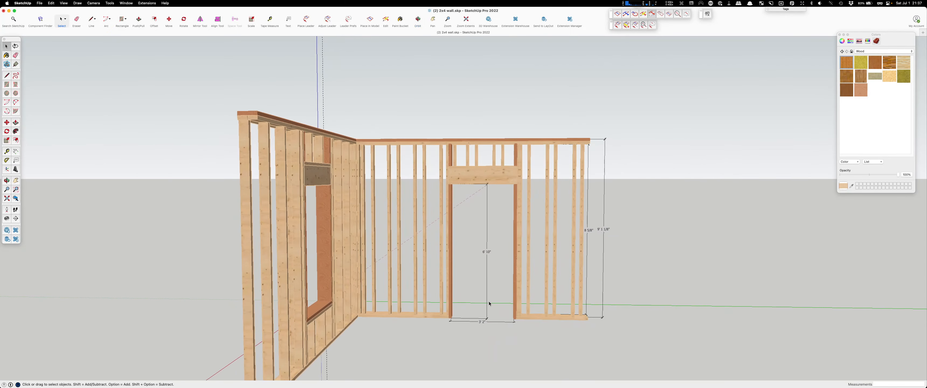
scroll(361, 316, "up", 10)
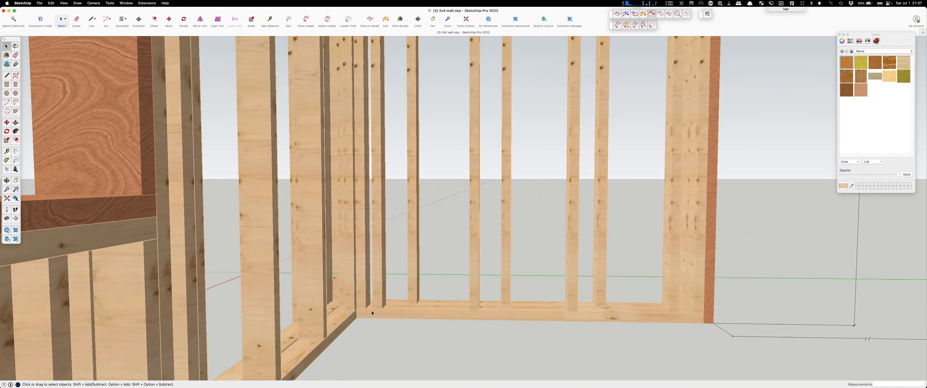
left_click(380, 275)
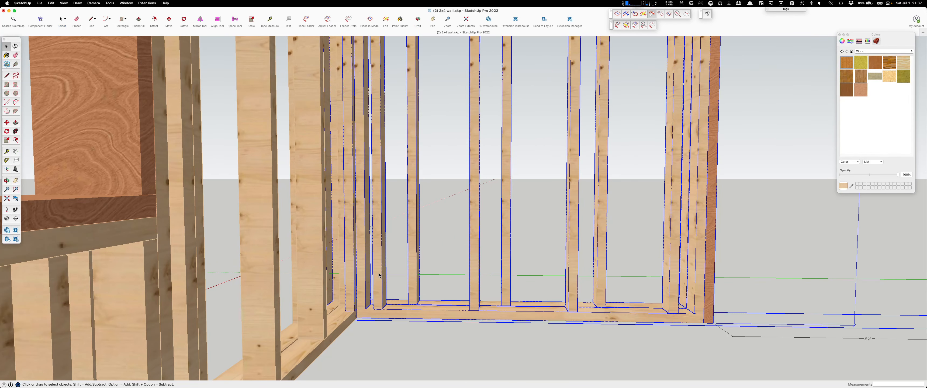
double_click(379, 276)
left_click(378, 275)
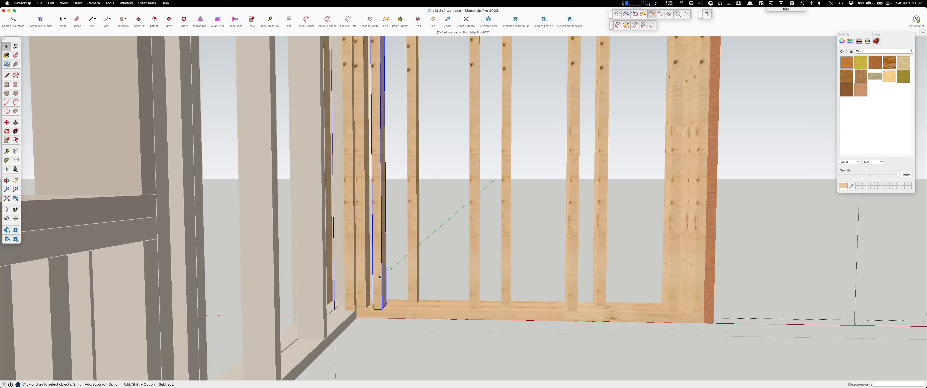
key("Delete")
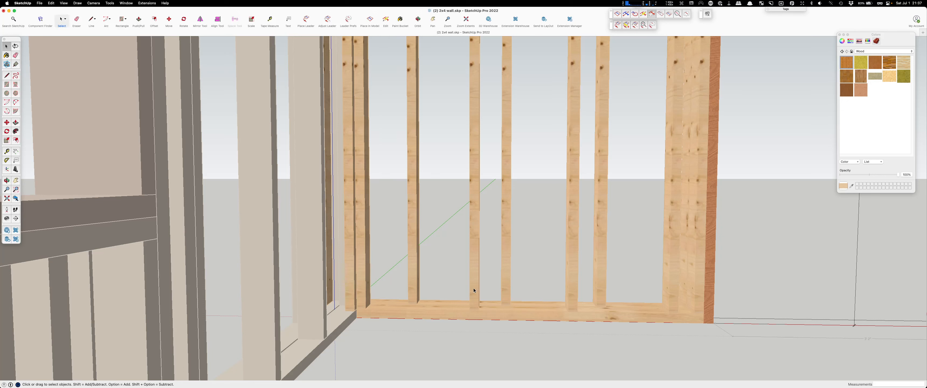
- Place a guide parallel to the window wall, 24 inches from its bottom-plate edge toward the door opening
left_click(473, 289)
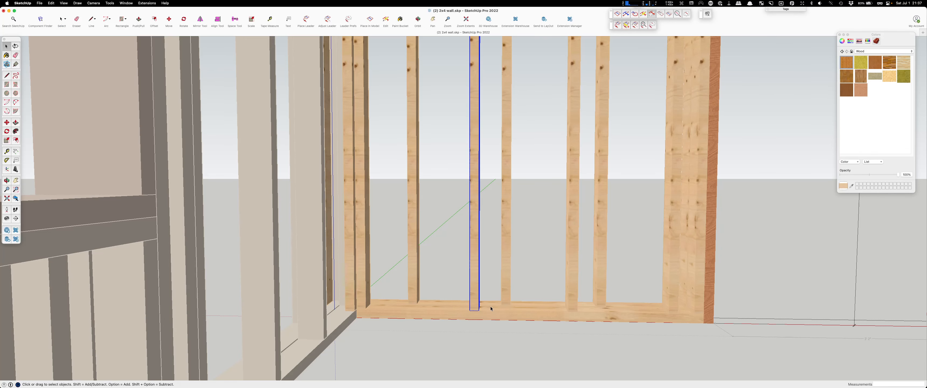
scroll(491, 309, "down", 3)
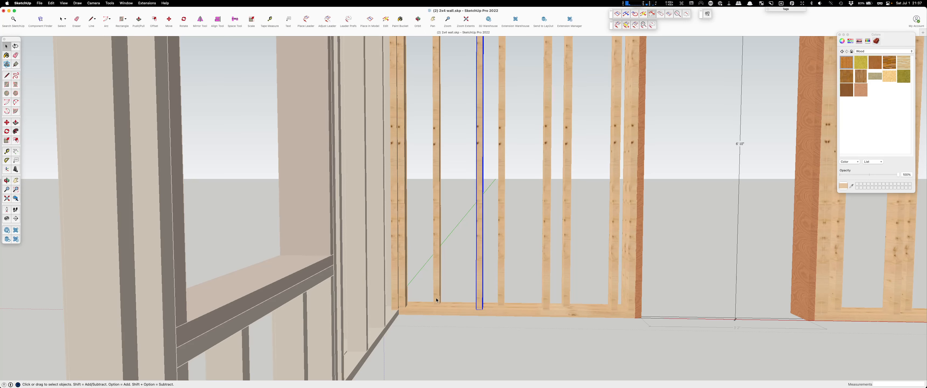
middle_click_drag(429, 293, 165, 198)
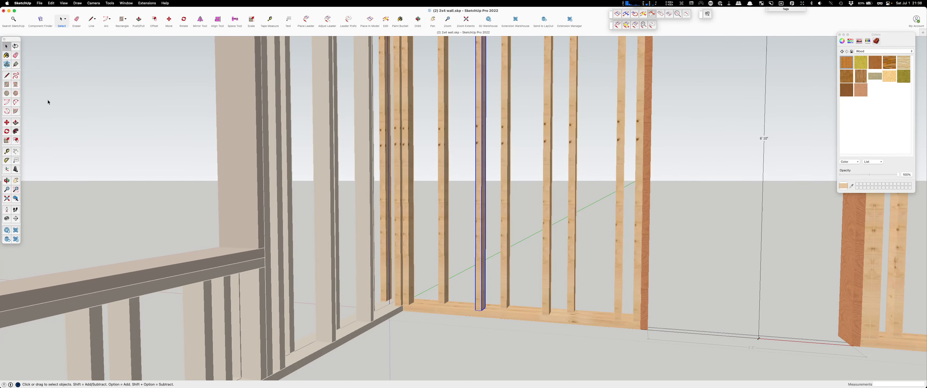
key("t")
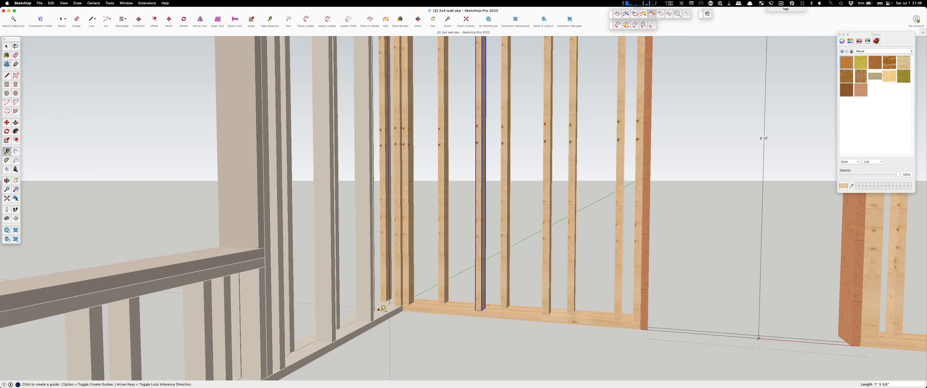
scroll(400, 306, "up", 2)
scroll(400, 306, "up", 2)
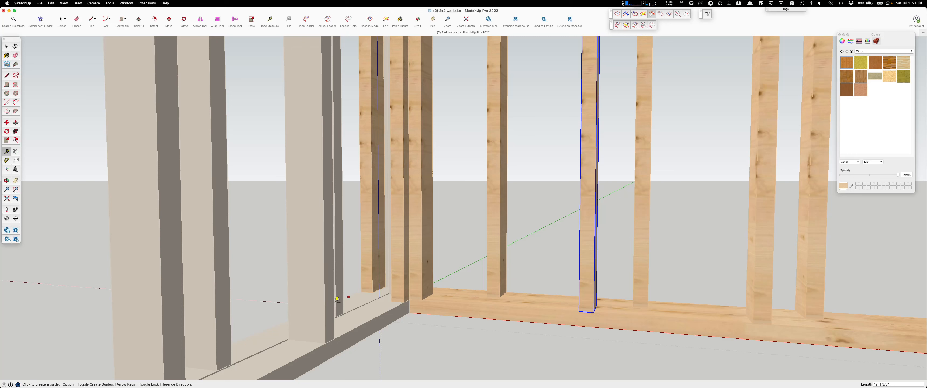
left_click(281, 324)
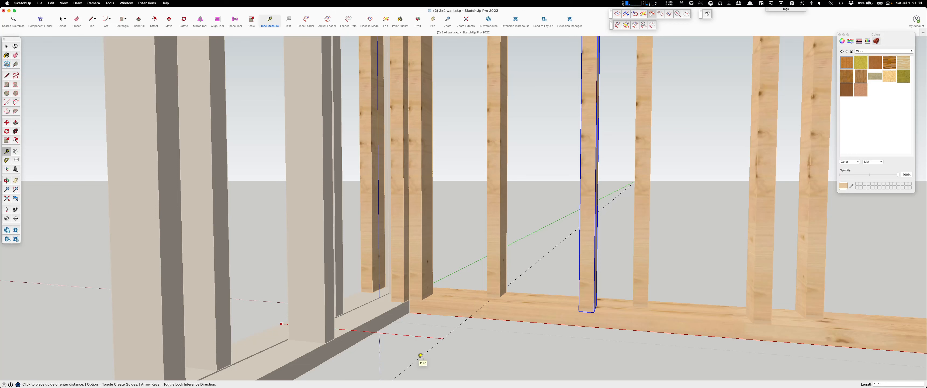
type("24")
key("Return")
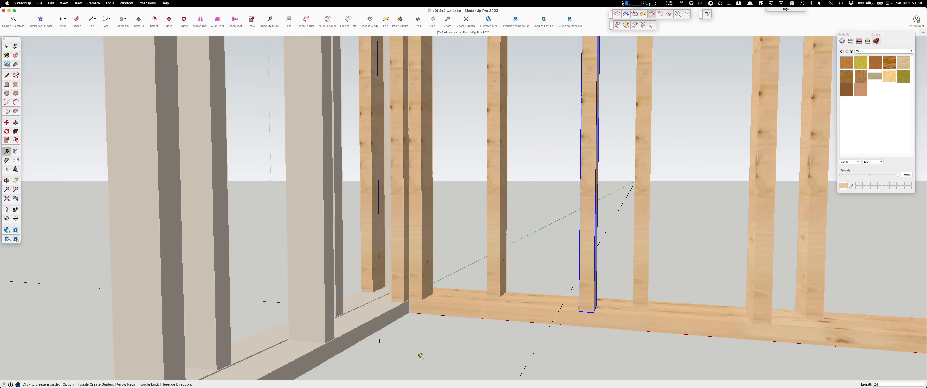
- Open the door wall group for editing at the level of its individual studs
key("space")
middle_click_drag(418, 359, 461, 246)
left_click(522, 265)
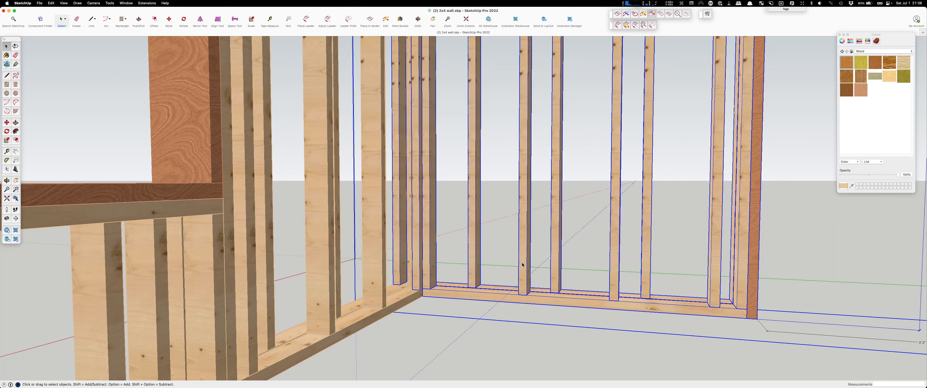
double_click(522, 265)
double_click(522, 265)
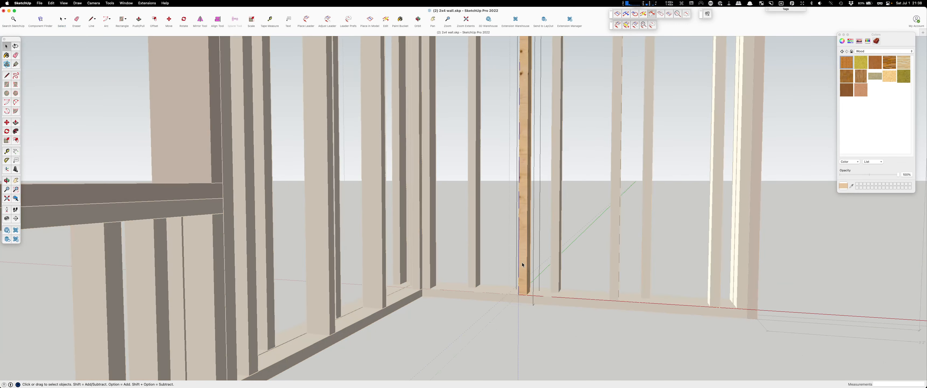
left_click(522, 263)
left_click(580, 259)
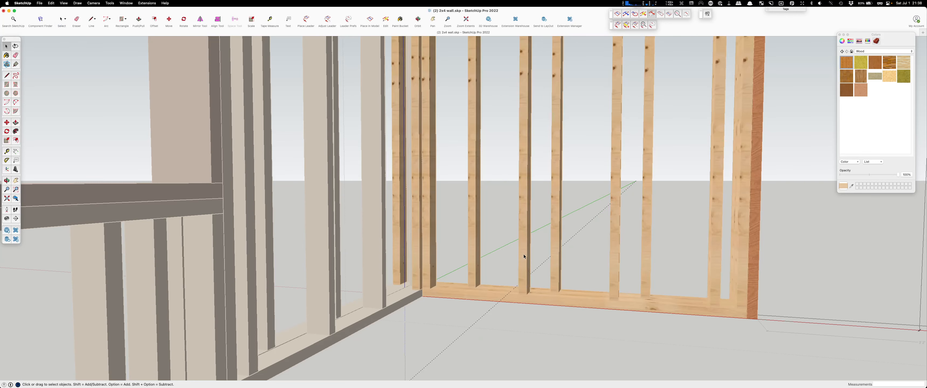
- Move the three back-row studs between the corner and the door opening 2 3/4 inches toward the corner, onto the 24-inch guide
left_click(523, 256)
scroll(523, 256, "up", 5)
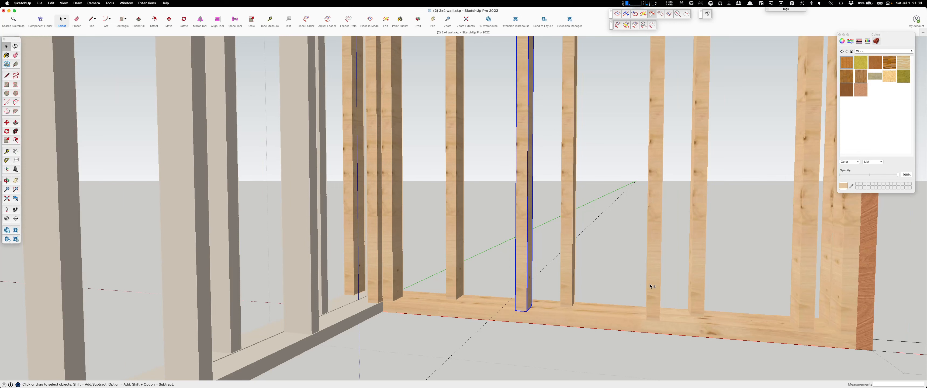
left_click(652, 285, "shift")
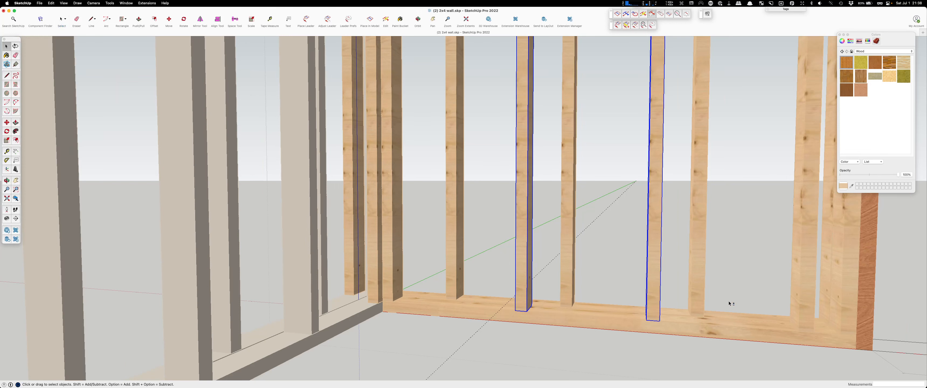
left_click(803, 310, "shift")
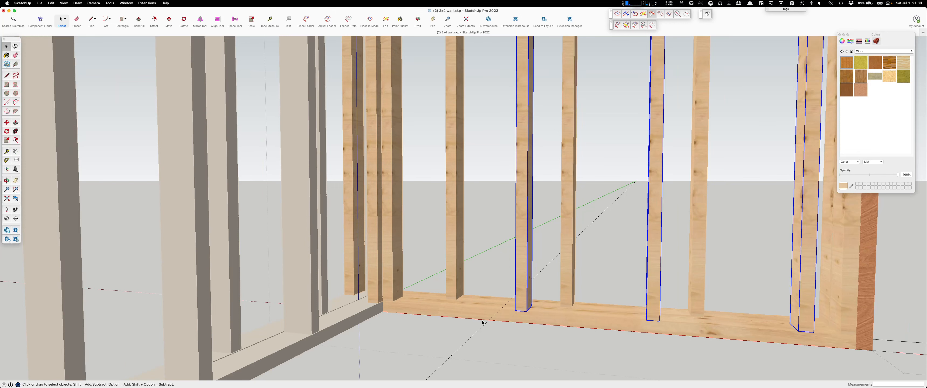
key("m")
scroll(504, 317, "up", 3)
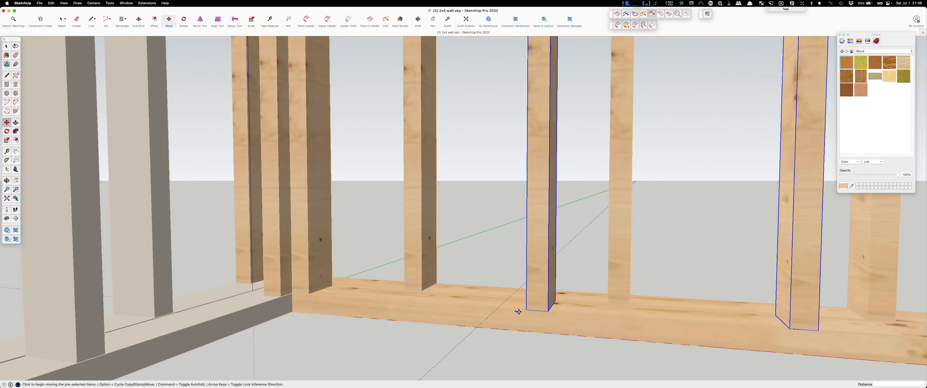
left_click(537, 310)
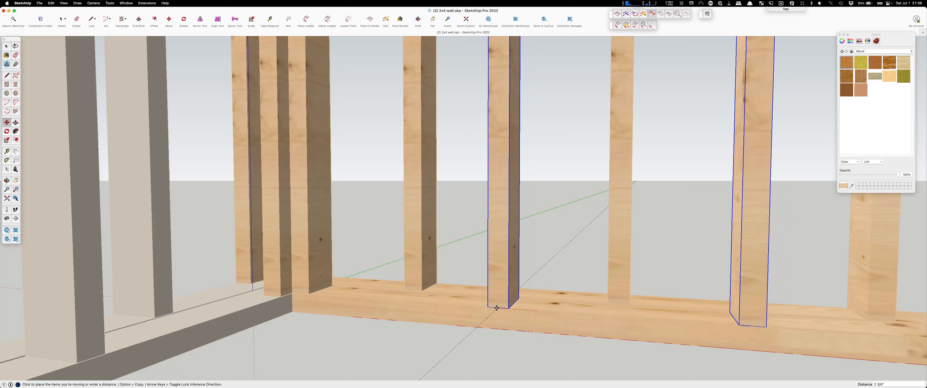
left_click(498, 308)
scroll(495, 299, "down", 3)
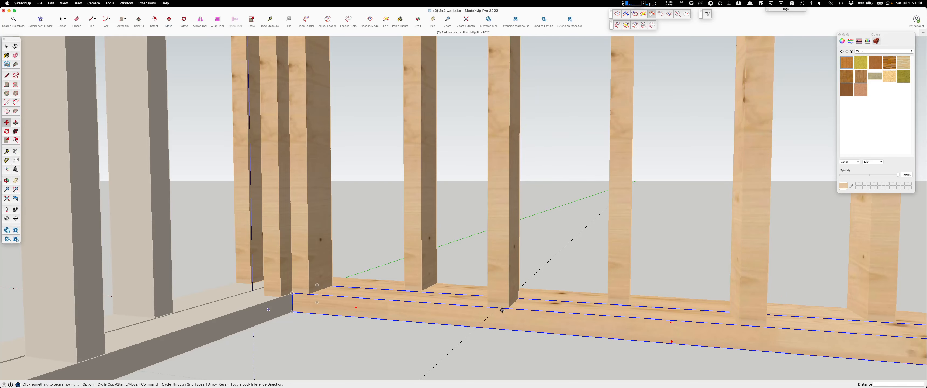
scroll(493, 291, "down", 4)
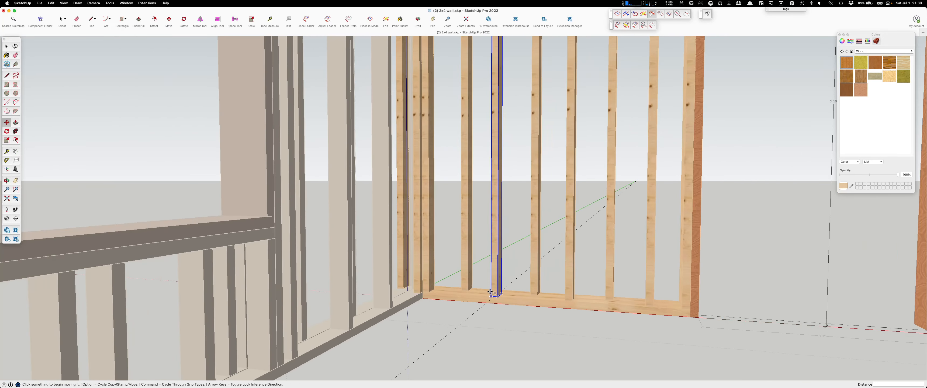
- Clear the stud selection and leave the door wall group
key("space")
left_click(472, 317)
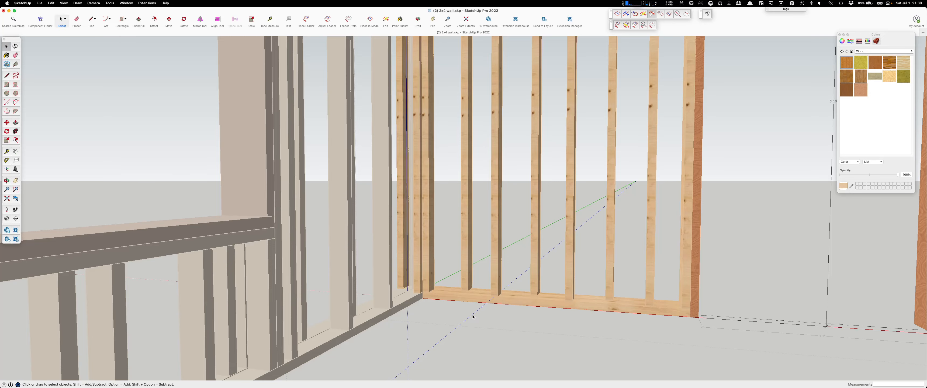
scroll(459, 313, "down", 5)
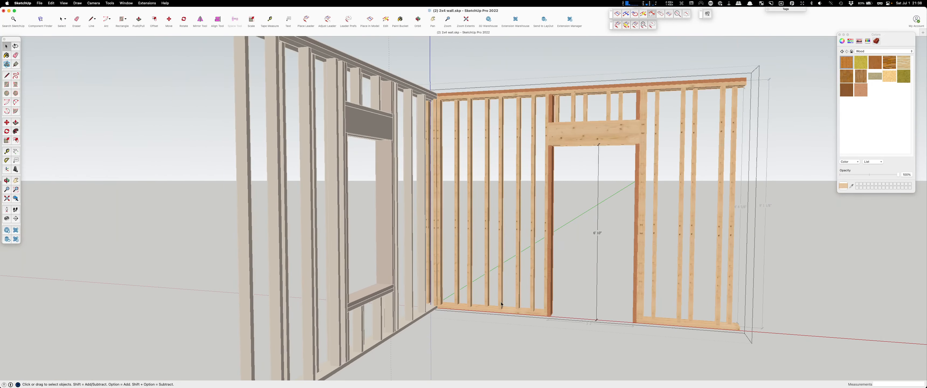
scroll(672, 315, "up", 4)
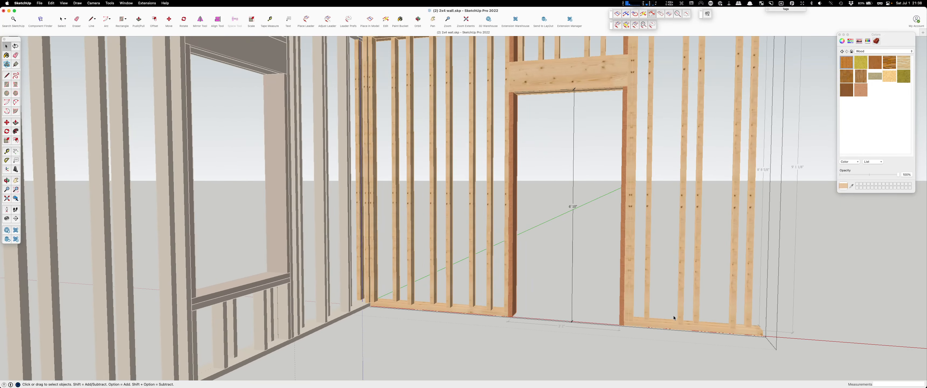
scroll(516, 319, "down", 3)
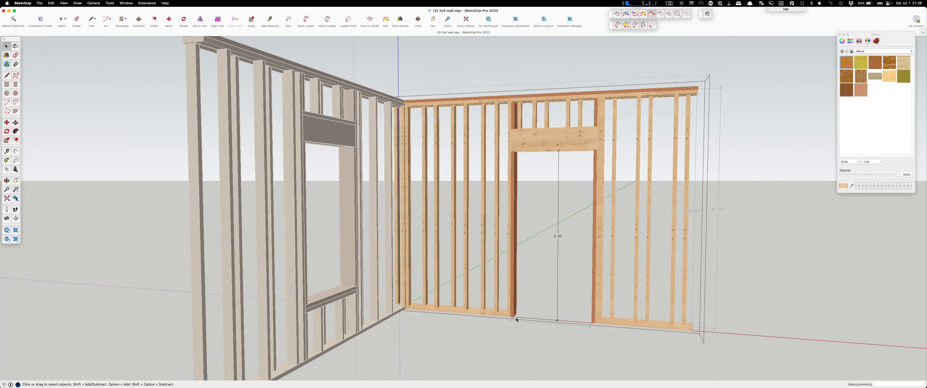
left_click(710, 345)
- Place a guide parallel to the window wall, 144 inches from its bottom-plate edge, past the door opening
scroll(423, 318, "up", 5)
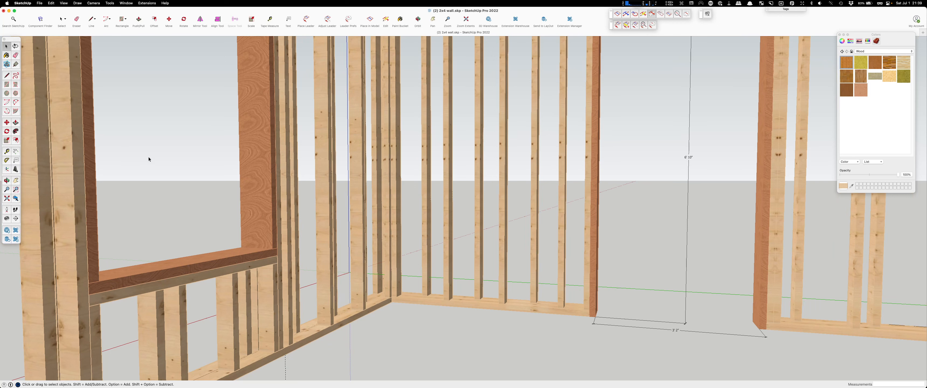
key("t")
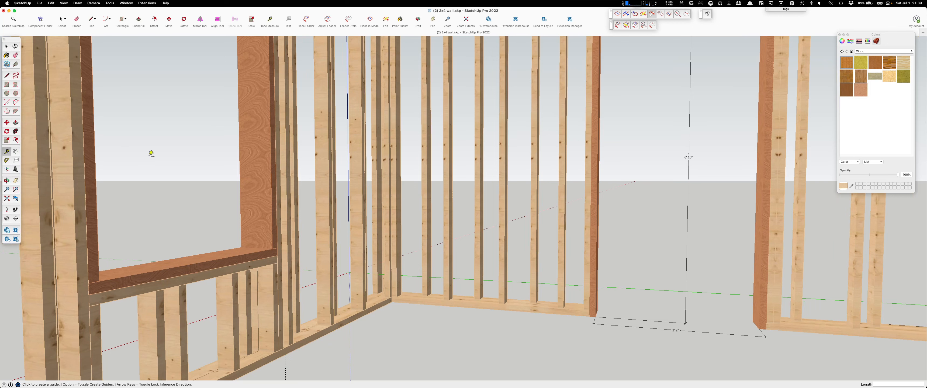
scroll(374, 306, "up", 2)
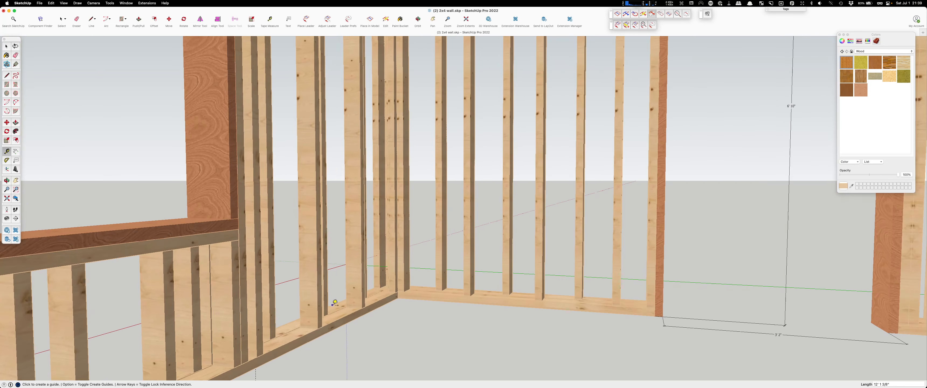
left_click(334, 306)
scroll(401, 316, "down", 2)
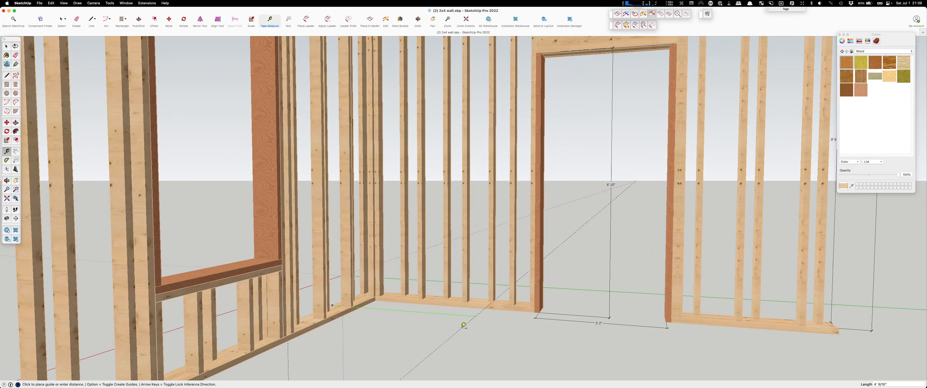
type("144")
key("Return")
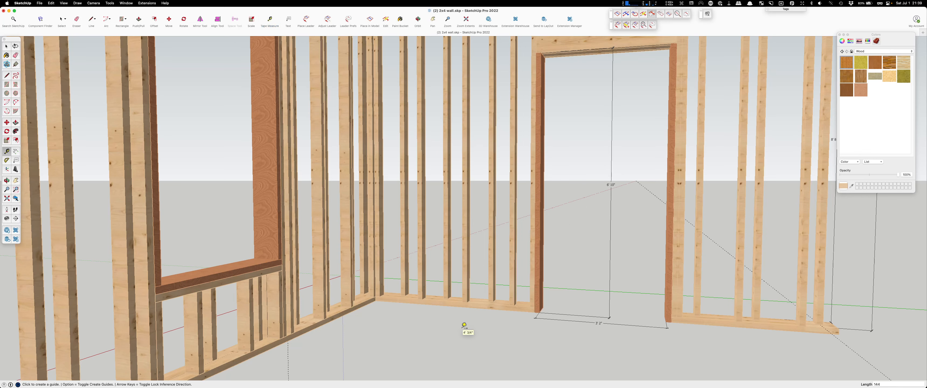
- Place another guide 8 inches from the 144-inch guide, on the side toward the door opening
middle_click_drag(507, 316, 681, 326)
scroll(681, 327, "up", 3)
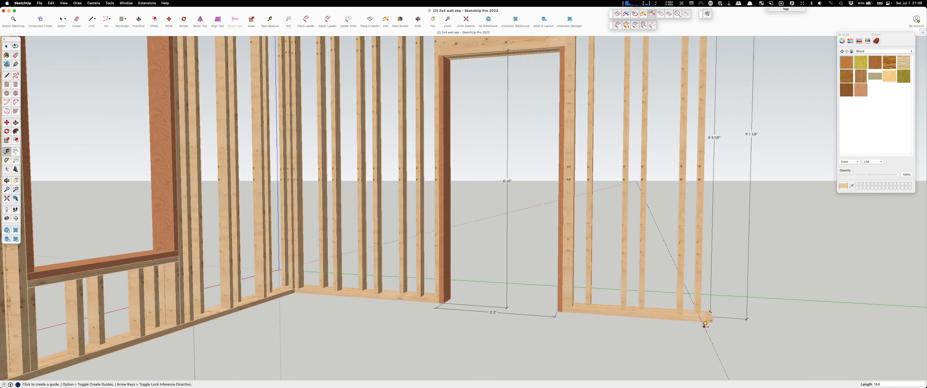
left_click(706, 324)
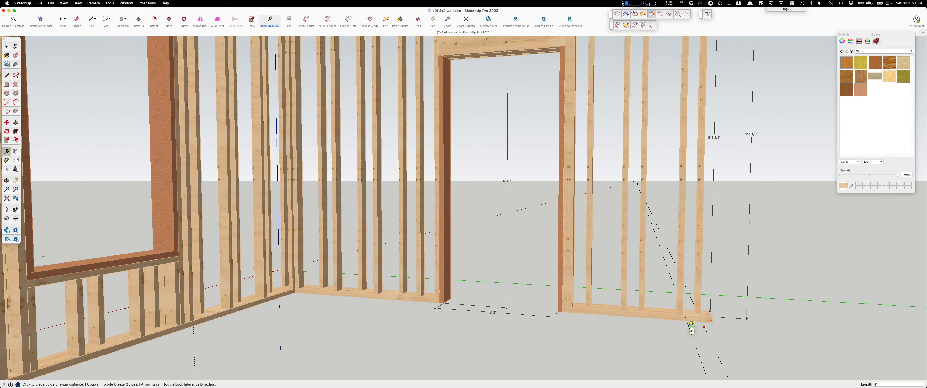
left_click(691, 324)
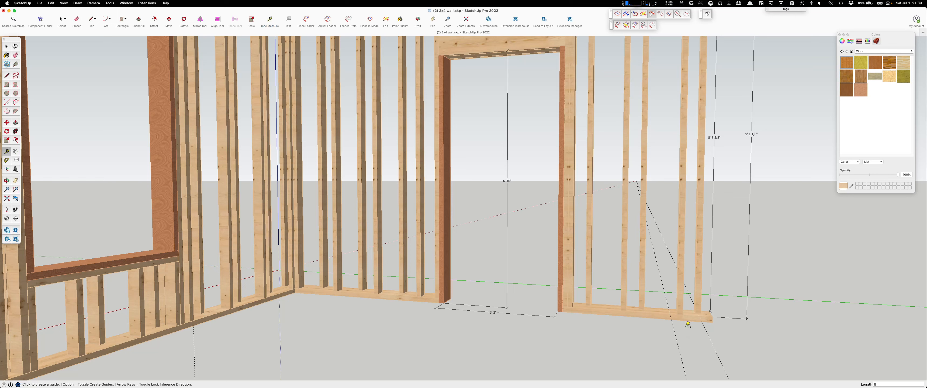
left_click(672, 327)
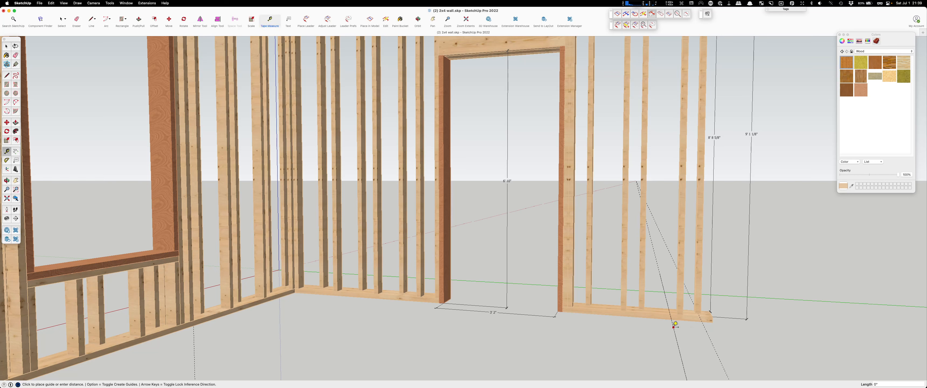
left_click(634, 325)
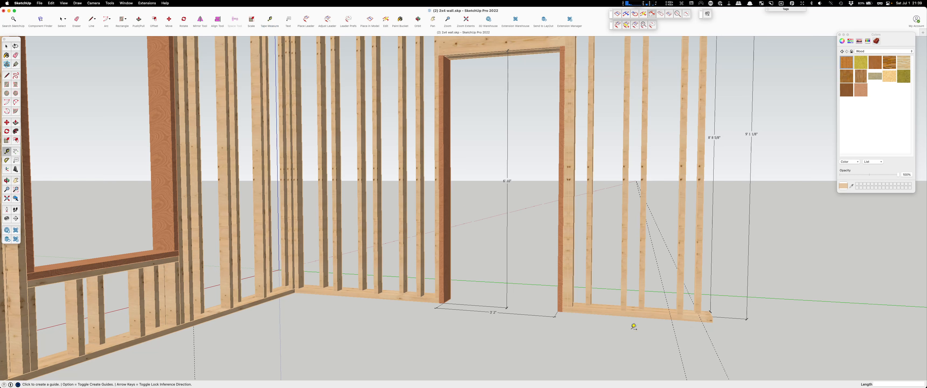
scroll(686, 312, "up", 3)
key("space")
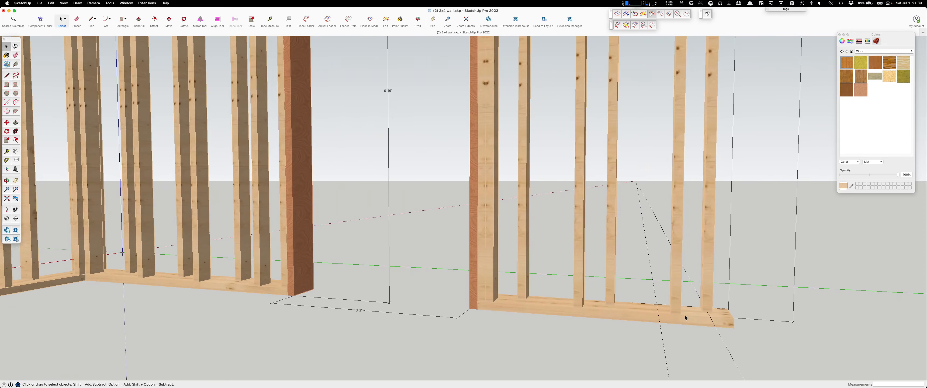
- Open the door wall group and delete the extra back-row stud beside the door header, on the side away from the corner
scroll(533, 365, "down", 5)
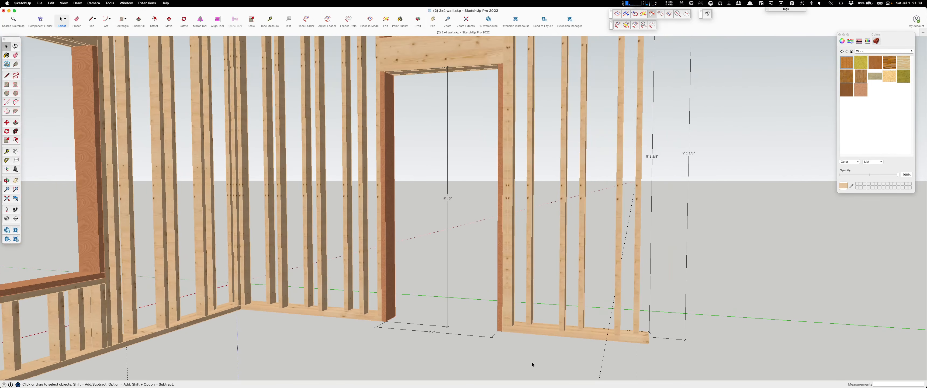
scroll(507, 73, "up", 3)
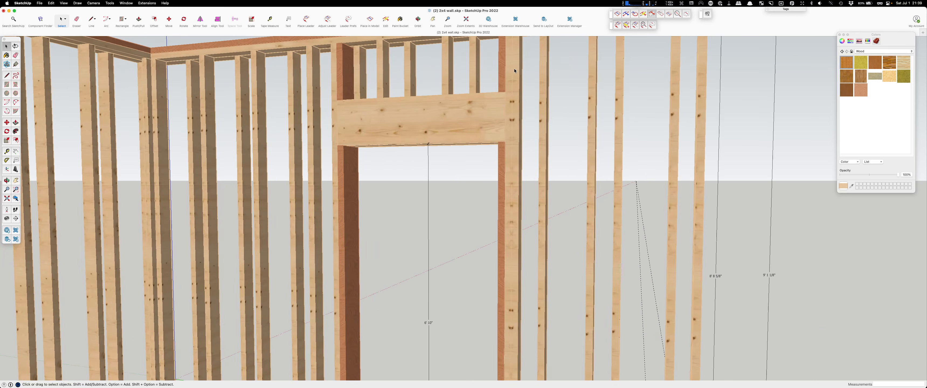
left_click(516, 96)
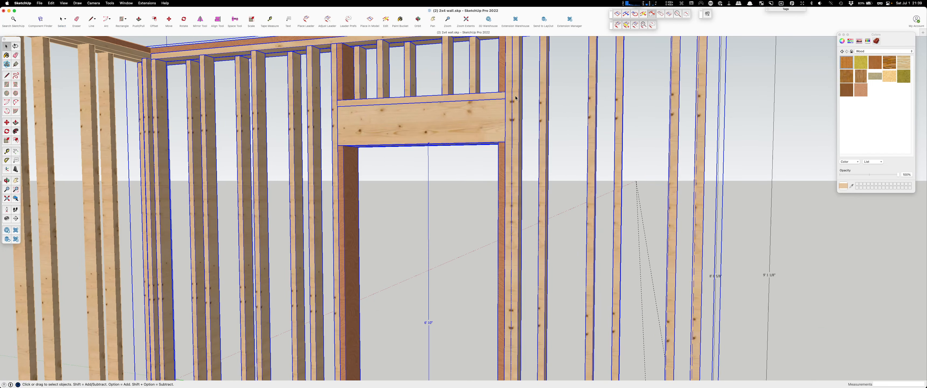
double_click(515, 103)
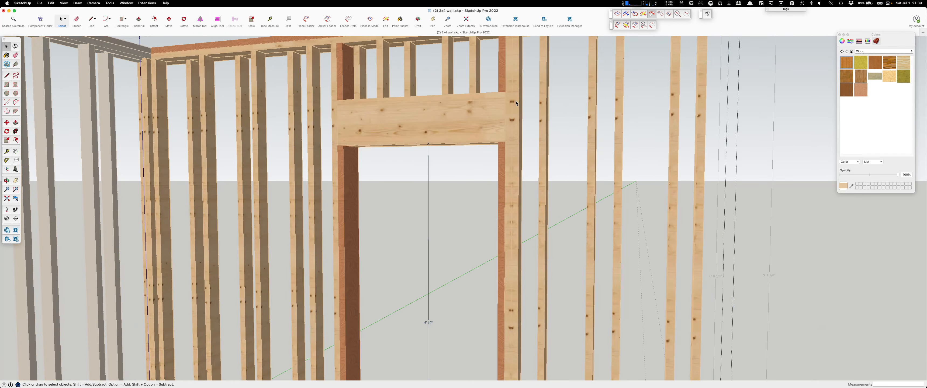
left_click(516, 103)
key("Delete")
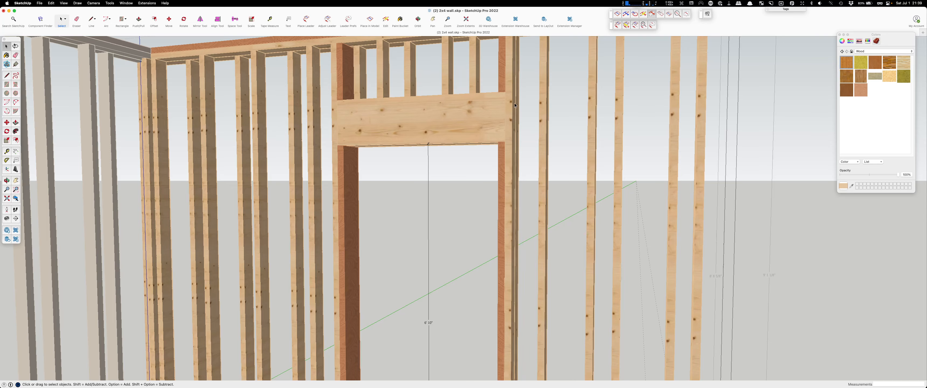
- Move the two near-side studs past the door opening 2 3/4 inches toward the corner, onto the guide offset 8 inches
scroll(507, 107, "down", 8)
scroll(535, 305, "up", 4)
scroll(600, 303, "up", 5)
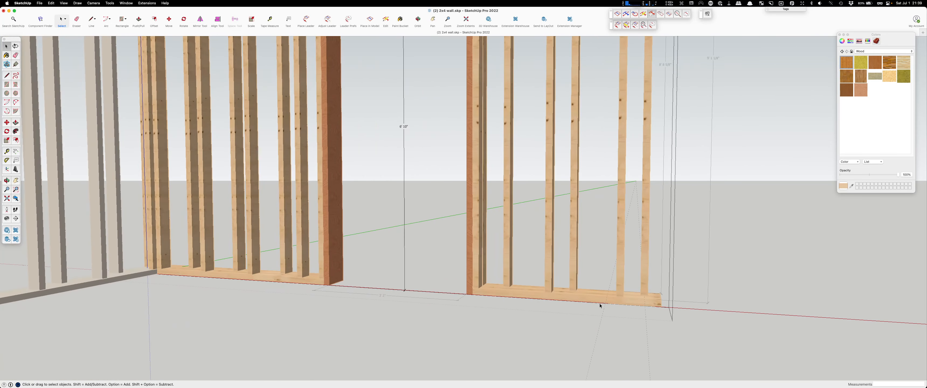
left_click(631, 276)
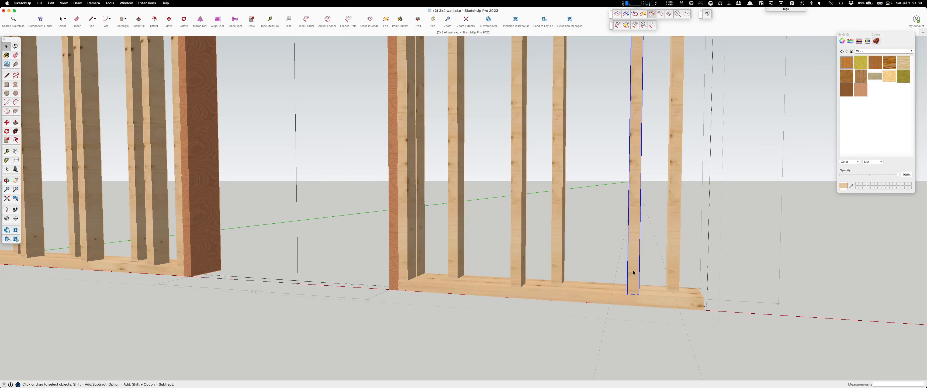
left_click(517, 266, "shift")
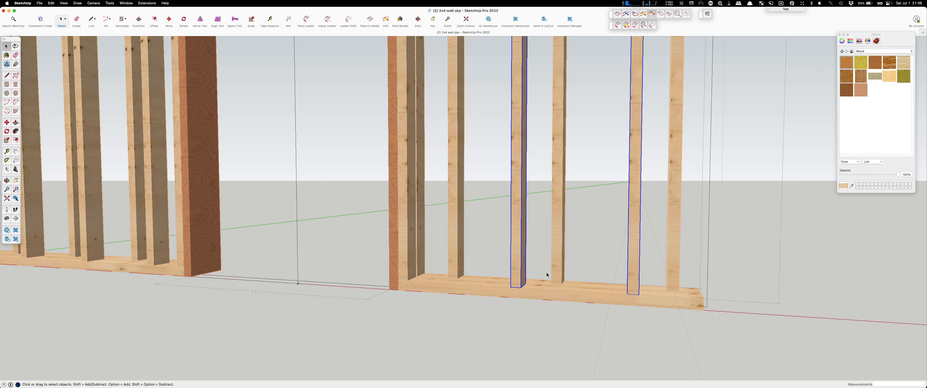
key("m")
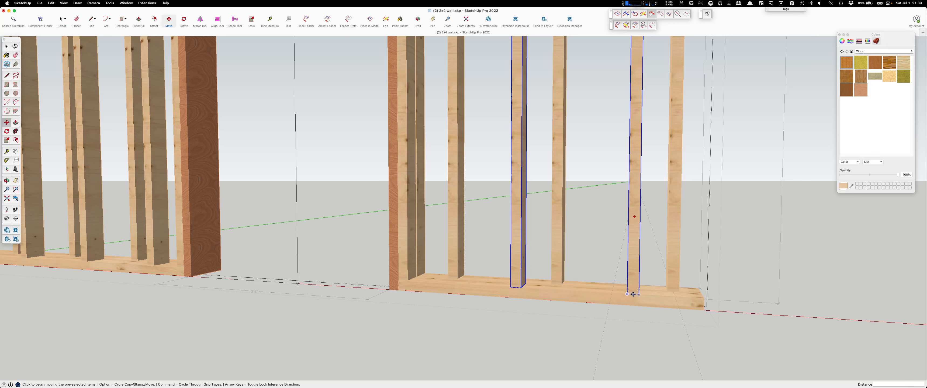
left_click(633, 294)
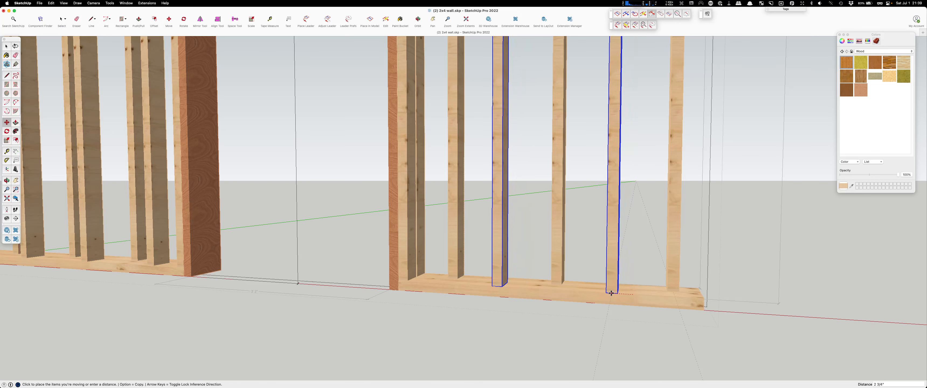
left_click(612, 294)
scroll(657, 283, "down", 3)
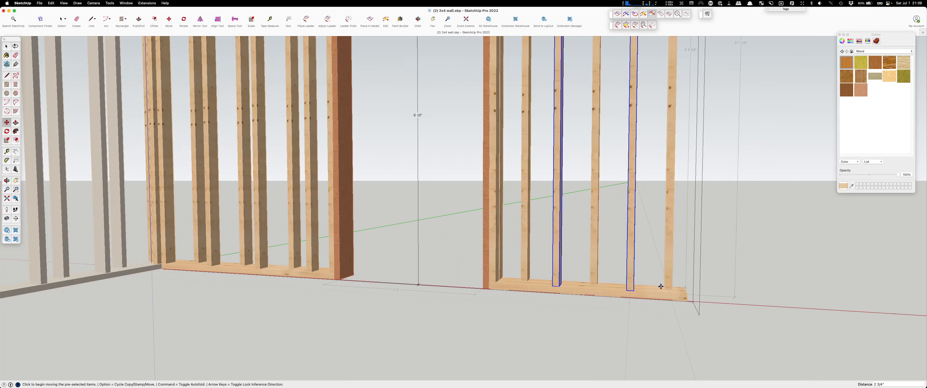
key("super+t")
- Leave the door wall group and delete the two floor guides past the door opening
scroll(690, 288, "down", 6)
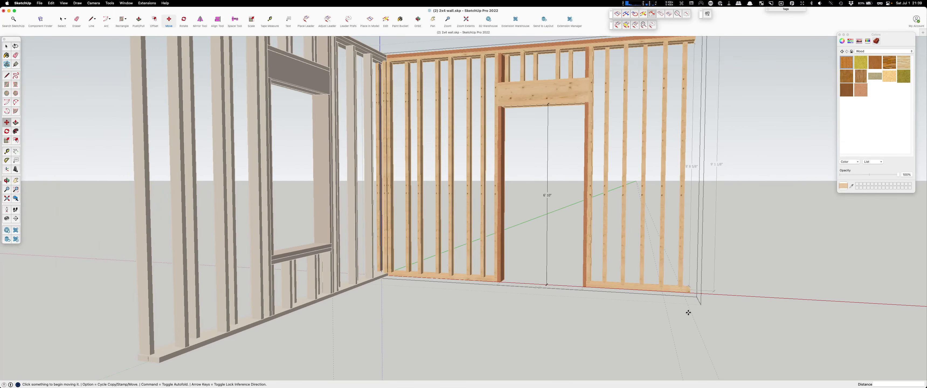
scroll(513, 67, "up", 3)
scroll(512, 67, "down", 4)
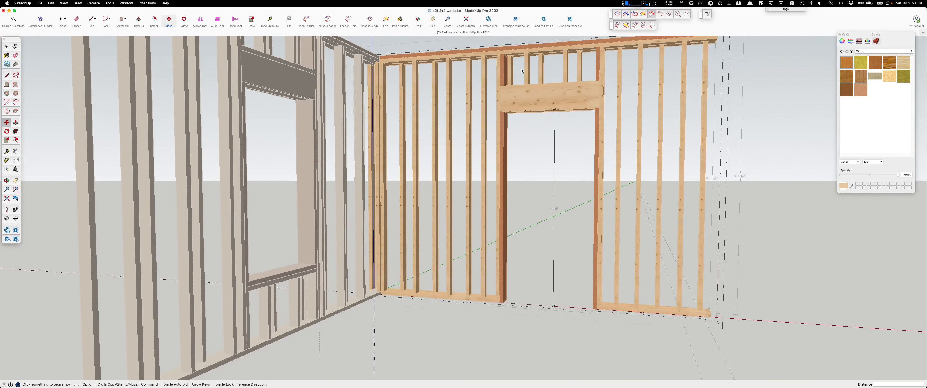
key("space")
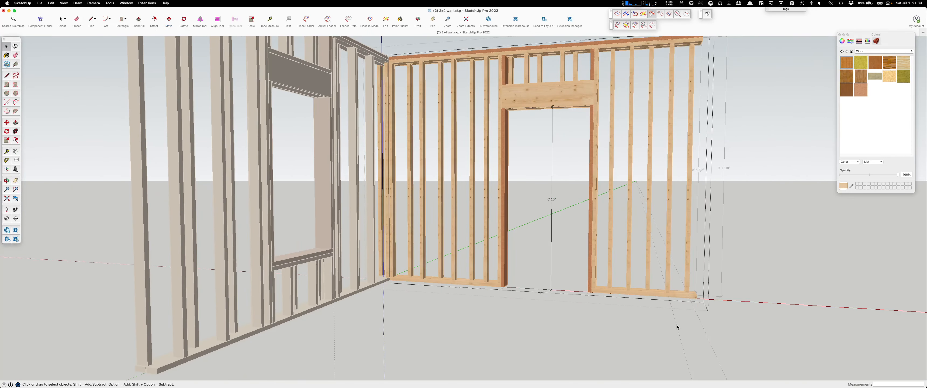
left_click(676, 326)
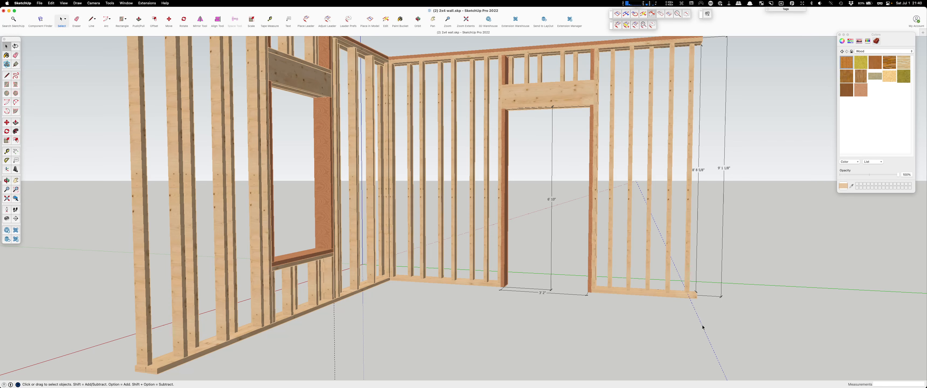
scroll(721, 326, "down", 3)
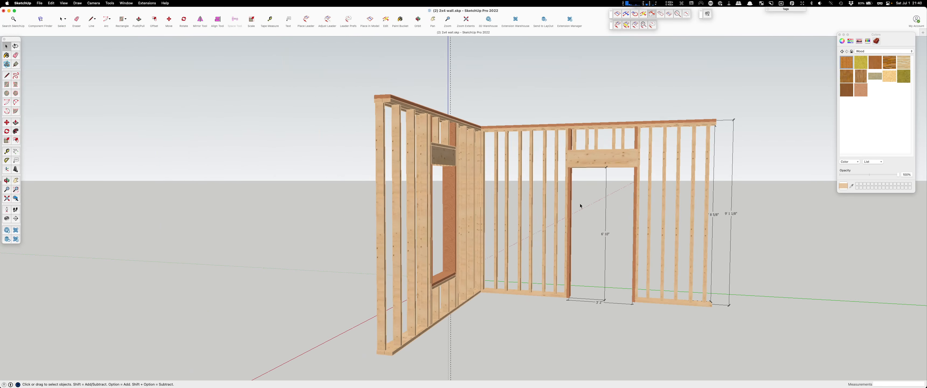
- Examine the stud layout of both walls and the spacing of the cripples above the door header
middle_click_drag(508, 286, 459, 324)
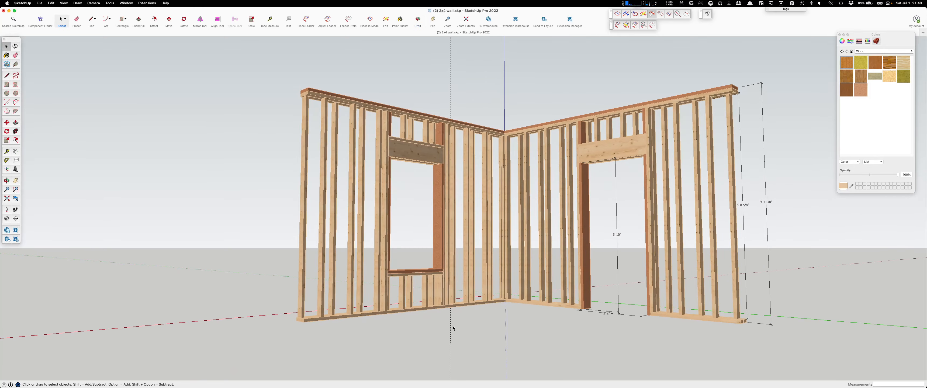
scroll(460, 329, "down", 4)
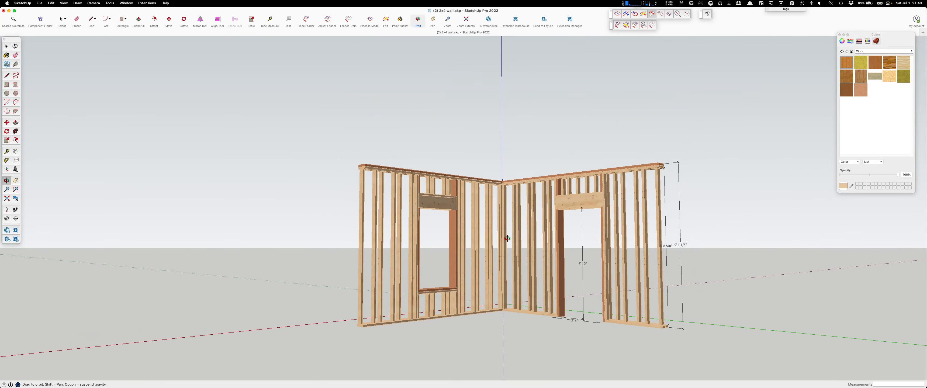
middle_click_drag(507, 238, 588, 269)
scroll(565, 187, "up", 5)
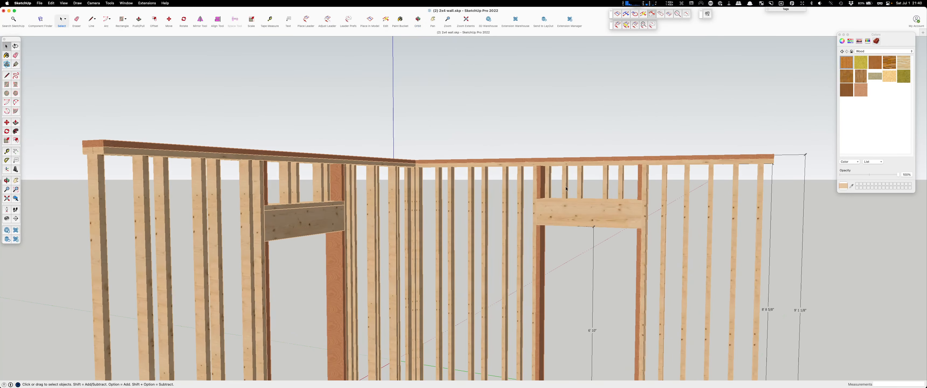
middle_click_drag(566, 188, 612, 213)
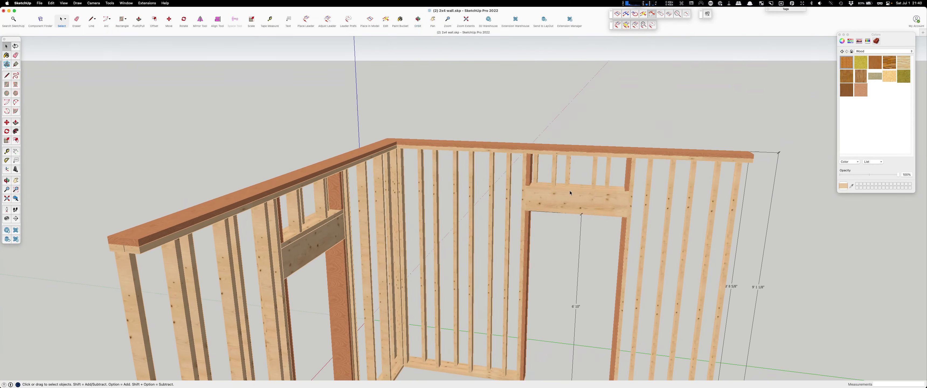
scroll(554, 181, "up", 5)
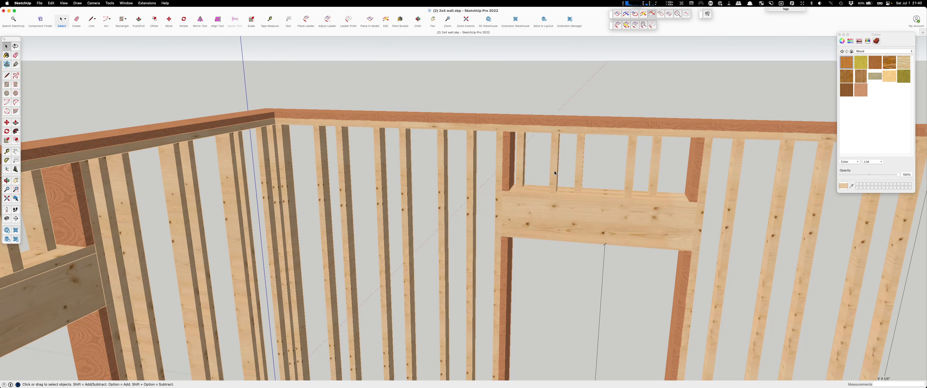
scroll(396, 142, "down", 1)
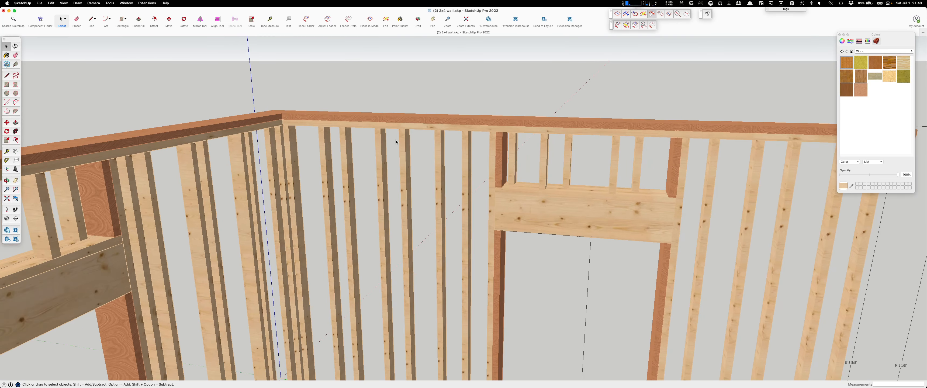
middle_click_drag(396, 141, 339, 101)
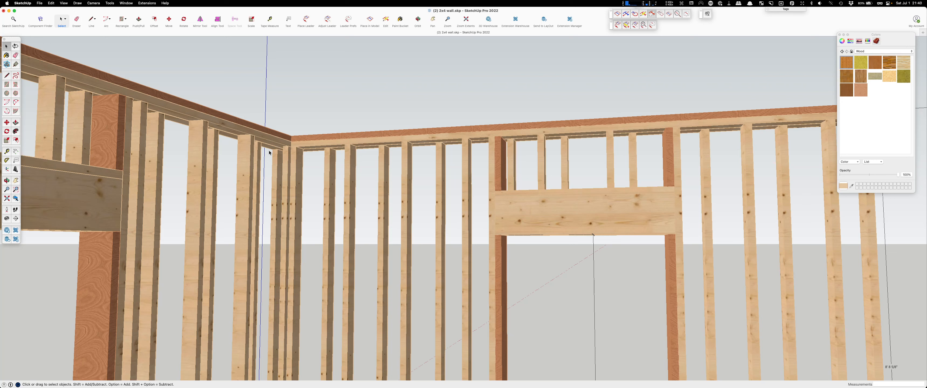
- Place a guide parallel to the window wall 96 inches from its top-plate edge, and another 8 inches from it toward the corner
key("t")
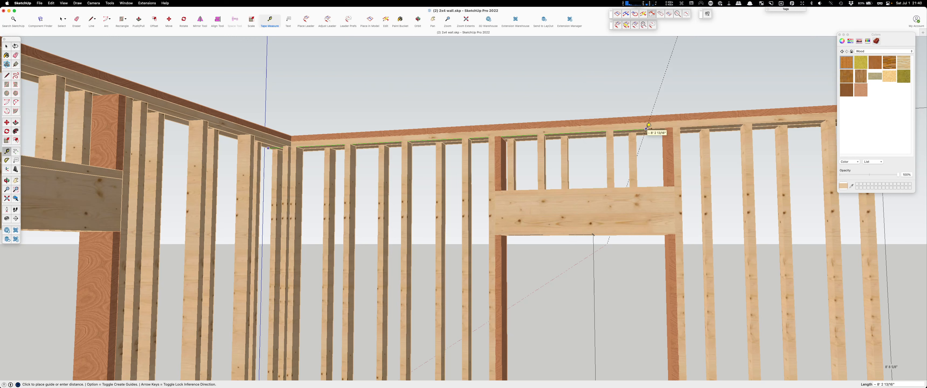
type("96")
key("Return")
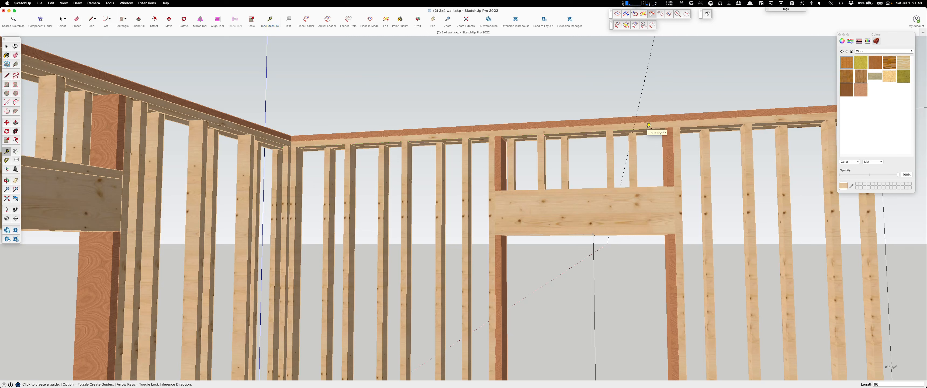
left_click(638, 106)
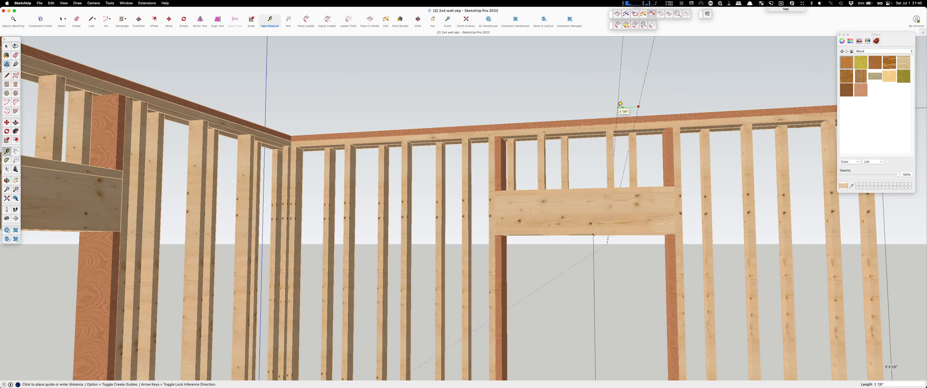
type("8")
key("Return")
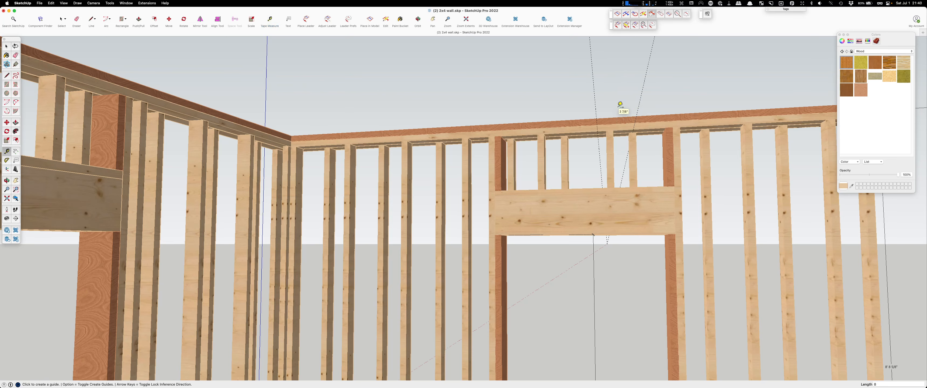
- In the door wall group, move the two near-side cripples above the header 2 3/4 inches toward the corner, onto the nearer guide
scroll(605, 119, "up", 4)
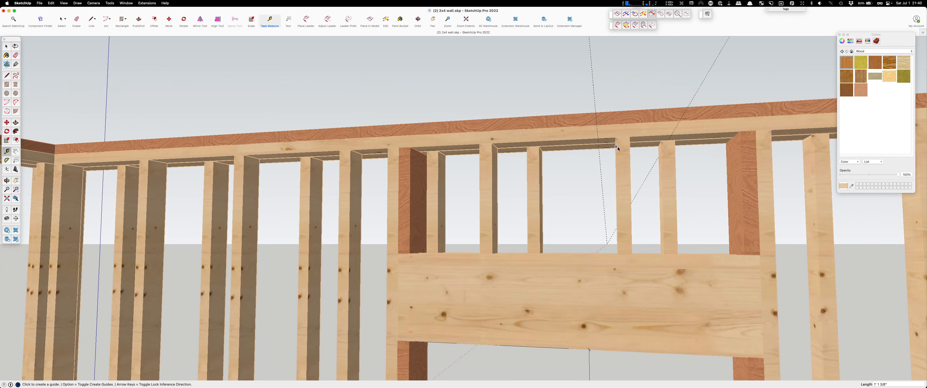
key("space")
double_click(623, 155)
left_click(624, 159)
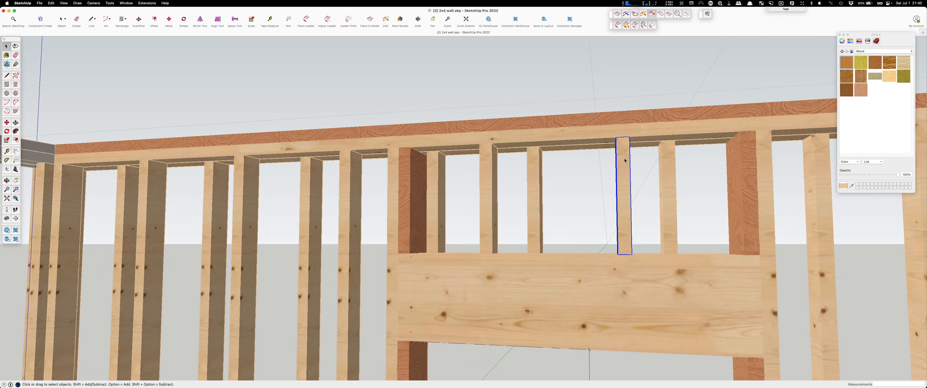
left_click(489, 159, "shift")
key("m")
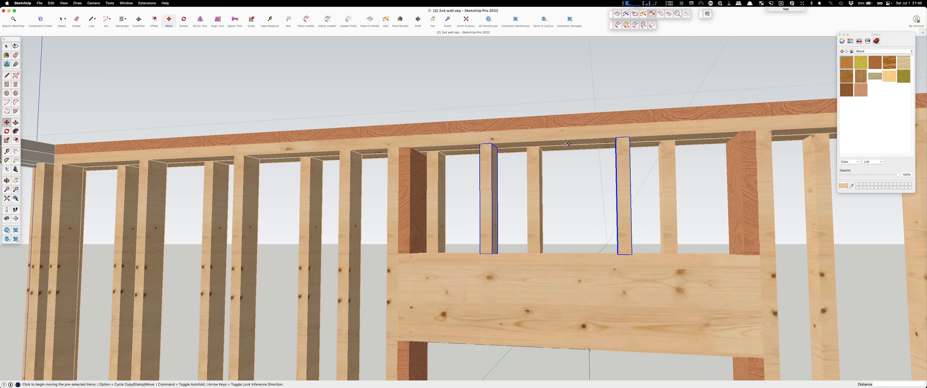
left_click(622, 137)
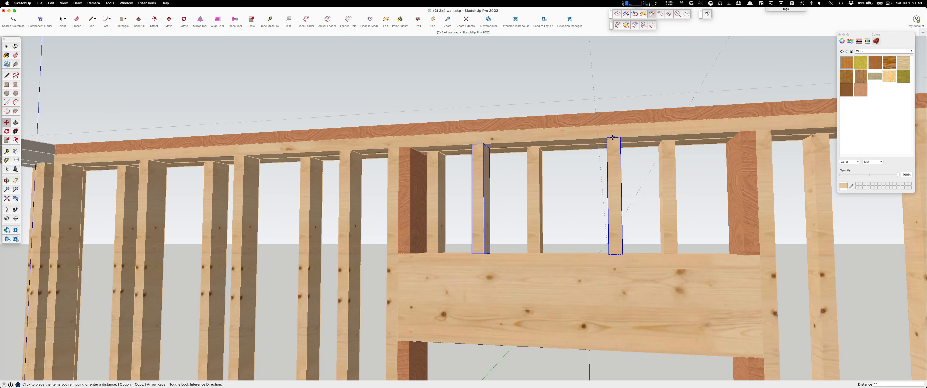
left_click(597, 139)
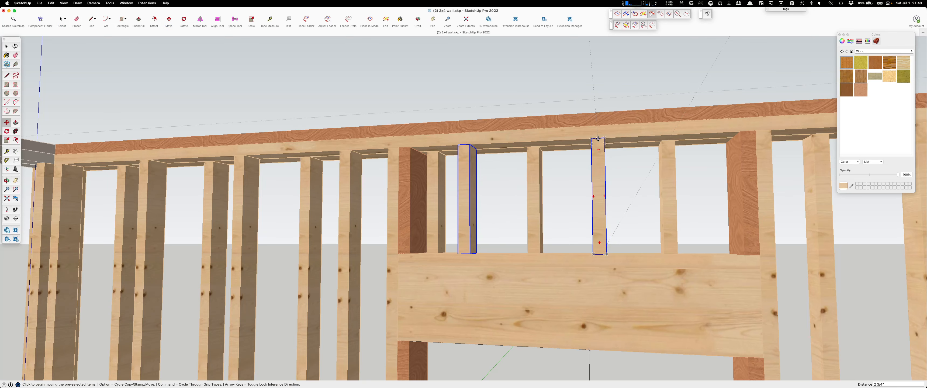
scroll(597, 138, "down", 3)
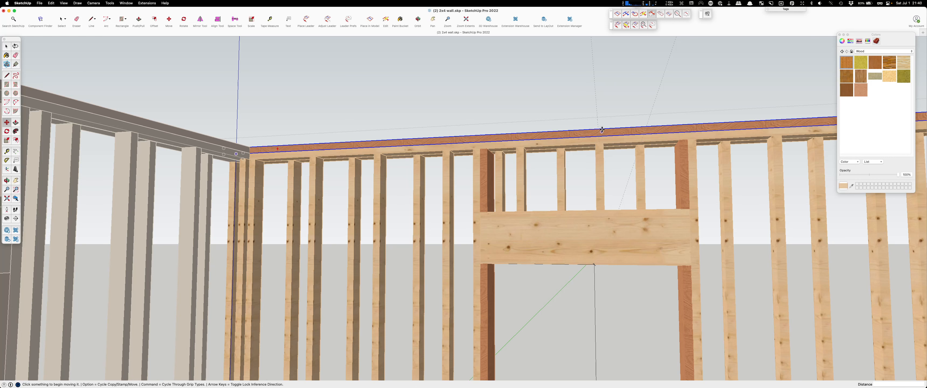
- Leave the door wall group and delete the two guides above the door header
key("space")
left_click(598, 111)
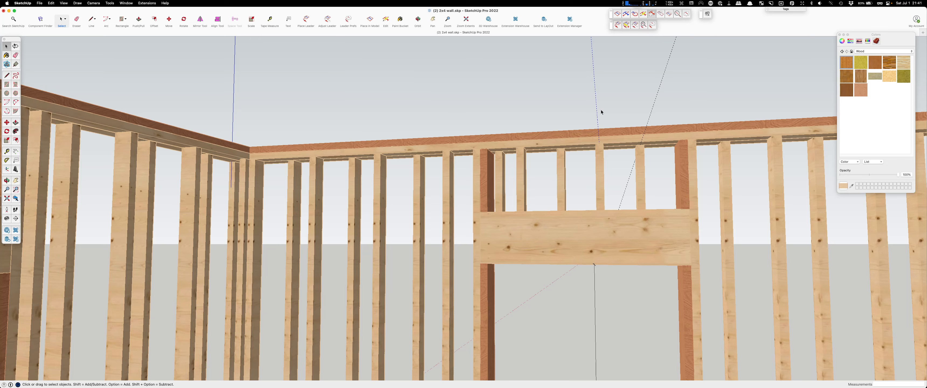
key("Delete")
- Examine the staggered studs and header cripples of both walls from above and around the corner
middle_click_drag(654, 105, 545, 184)
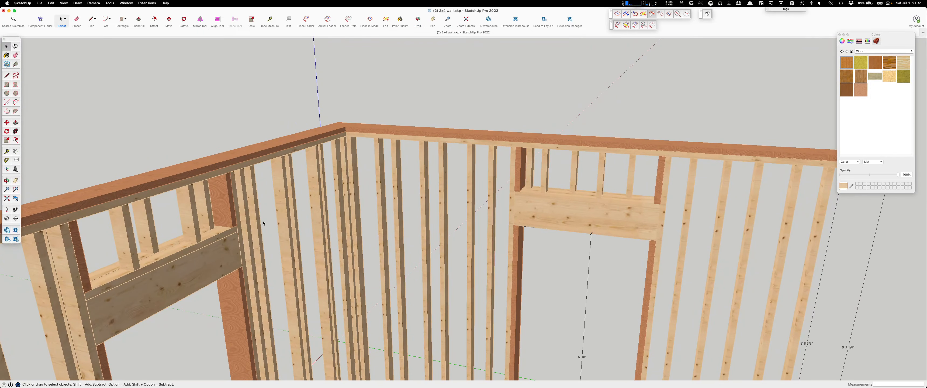
middle_click_drag(324, 192, 261, 196)
scroll(225, 195, "up", 5)
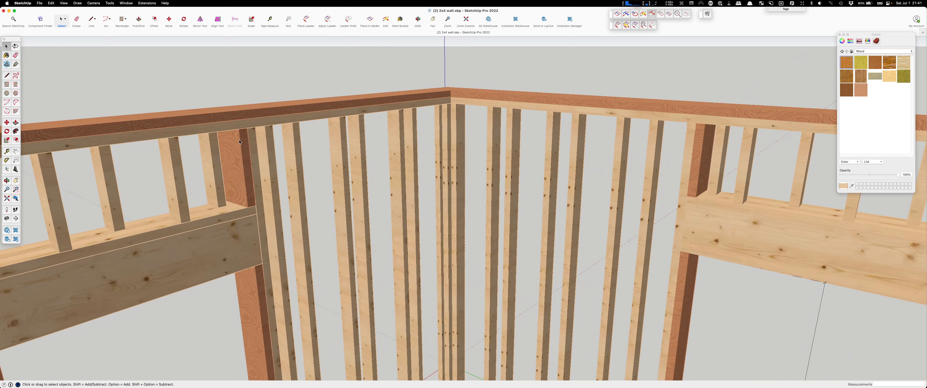
scroll(261, 202, "down", 2)
middle_click_drag(261, 203, 220, 197)
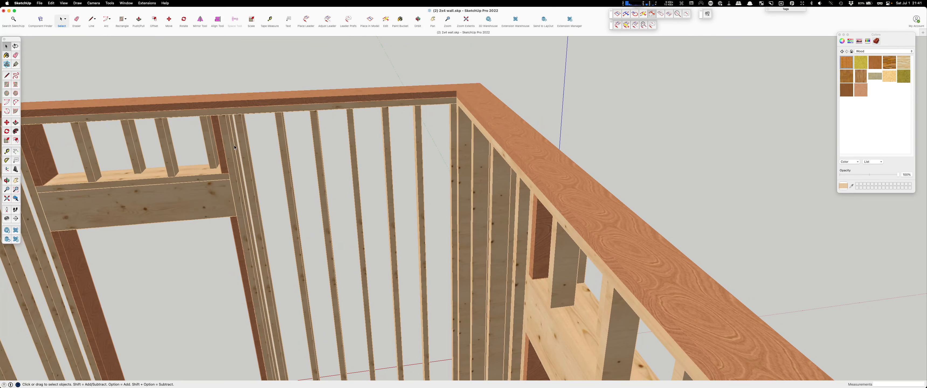
middle_click_drag(222, 163, 380, 137)
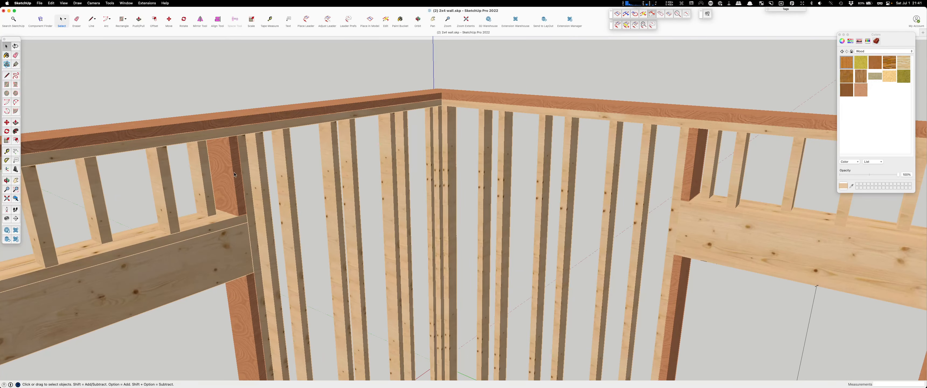
scroll(317, 160, "down", 2)
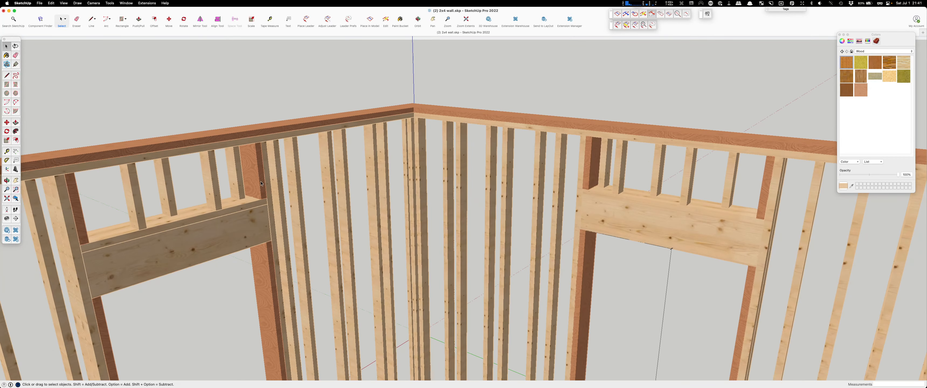
scroll(294, 167, "down", 3)
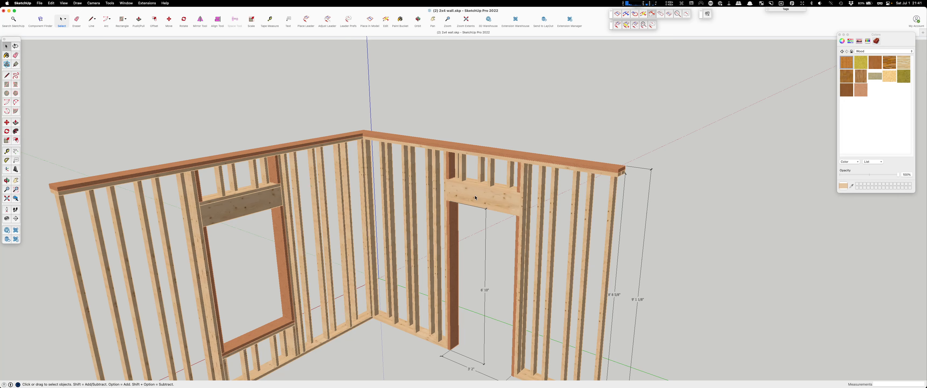
- Examine the cripples above the door header, the lower half of both walls around the corner, and the whole model
scroll(373, 206, "down", 5)
middle_click_drag(414, 218, 508, 205)
scroll(458, 208, "up", 4)
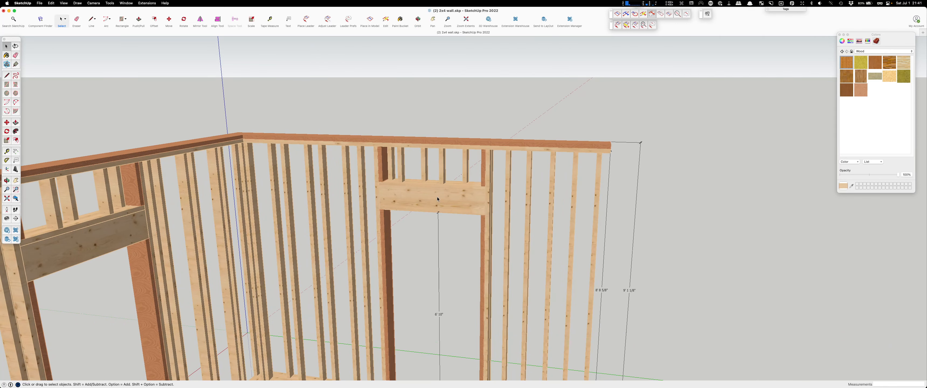
scroll(437, 200, "up", 2)
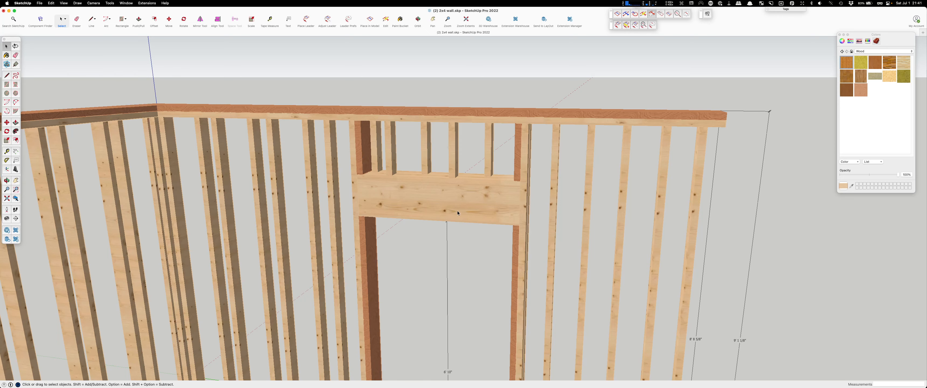
scroll(458, 213, "down", 5)
middle_click_drag(270, 360, 176, 301)
scroll(299, 289, "up", 5)
scroll(299, 289, "up", 3)
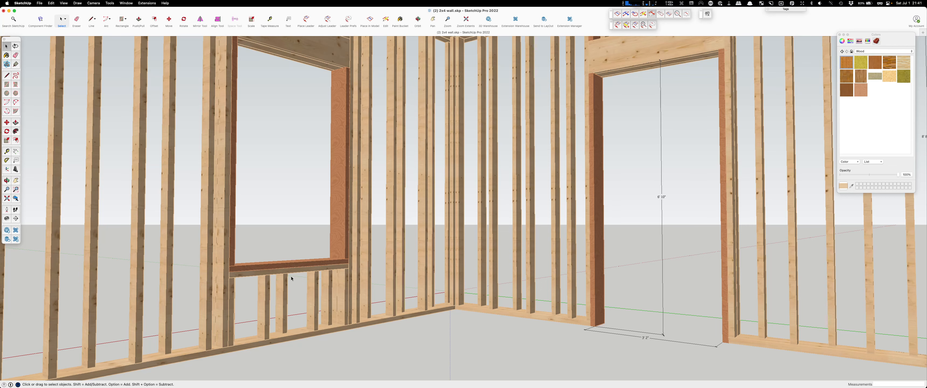
key("super+shift+e")
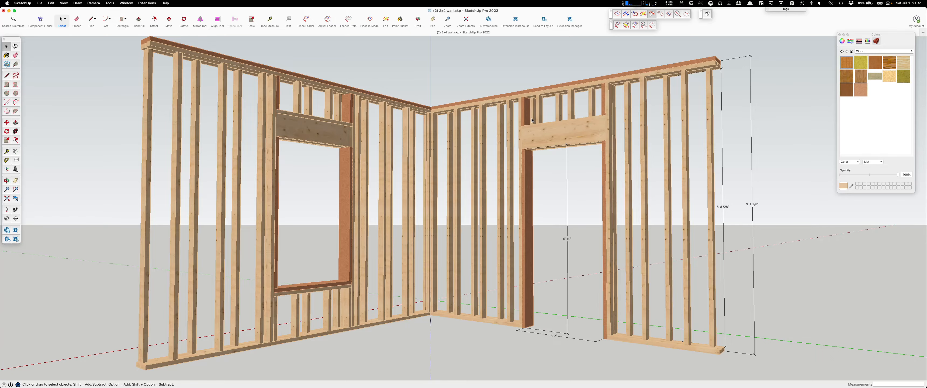
- Inspect the door header and the studs on both sides of the door opening from inside the corner
middle_click_drag(522, 106, 359, 139)
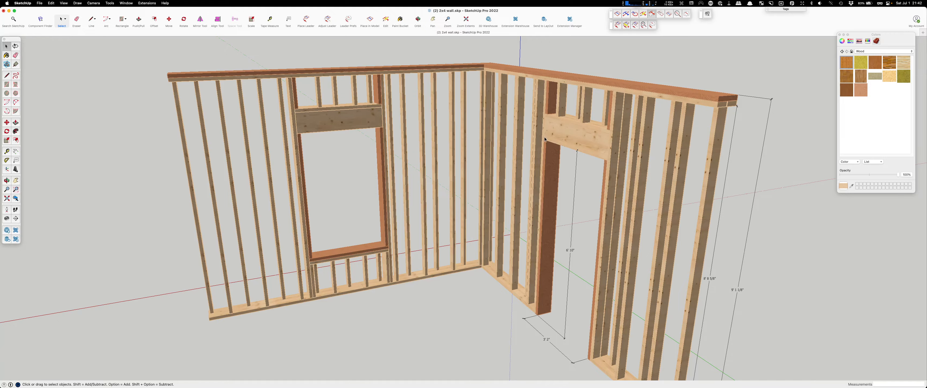
middle_click_drag(583, 207, 713, 174)
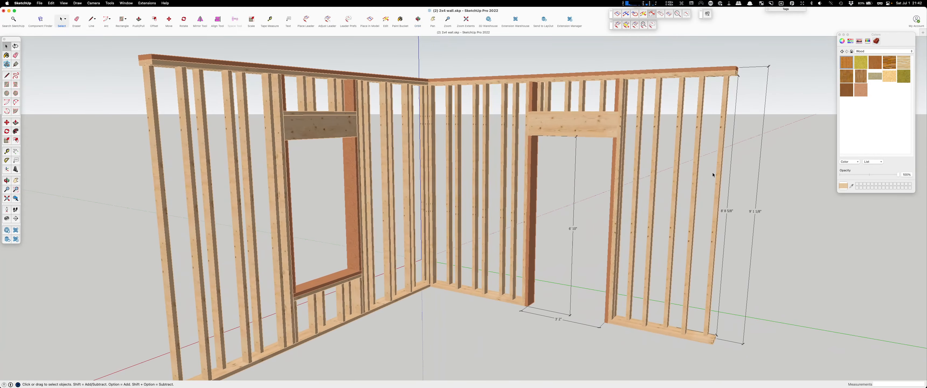
middle_click_drag(554, 254, 590, 254)
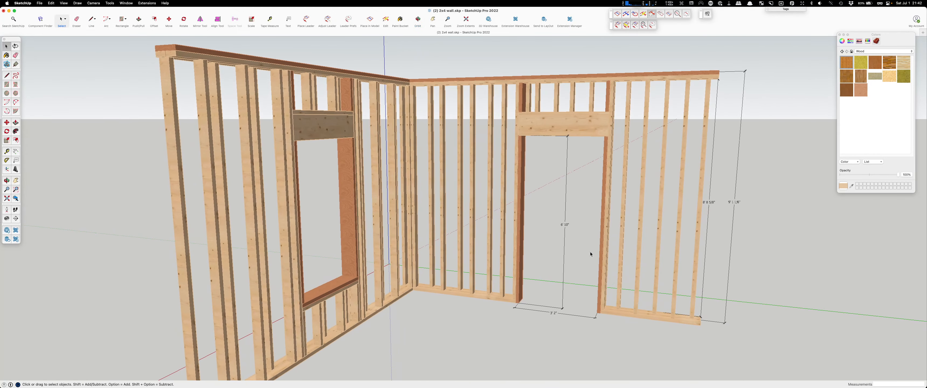
scroll(555, 130, "up", 3)
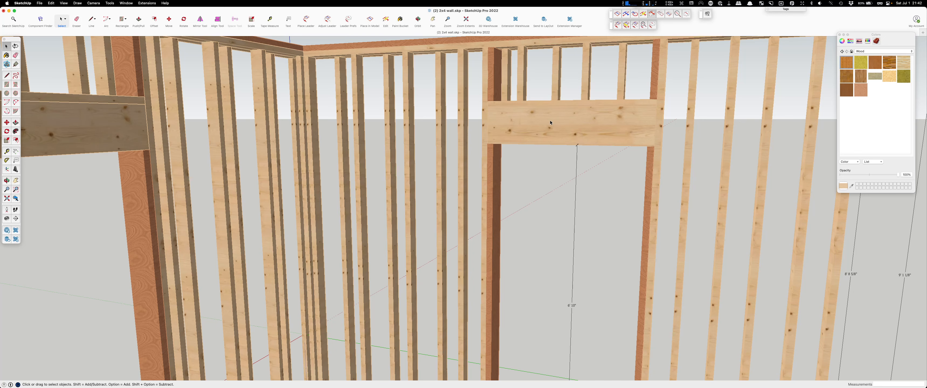
scroll(443, 133, "down", 3)
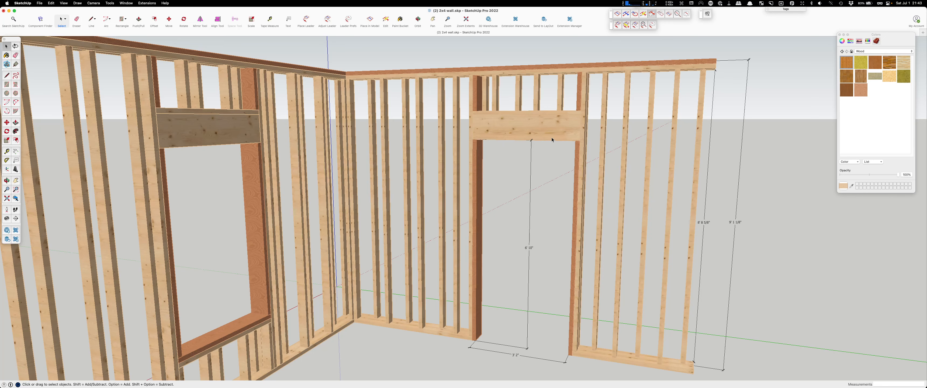
scroll(550, 140, "up", 5)
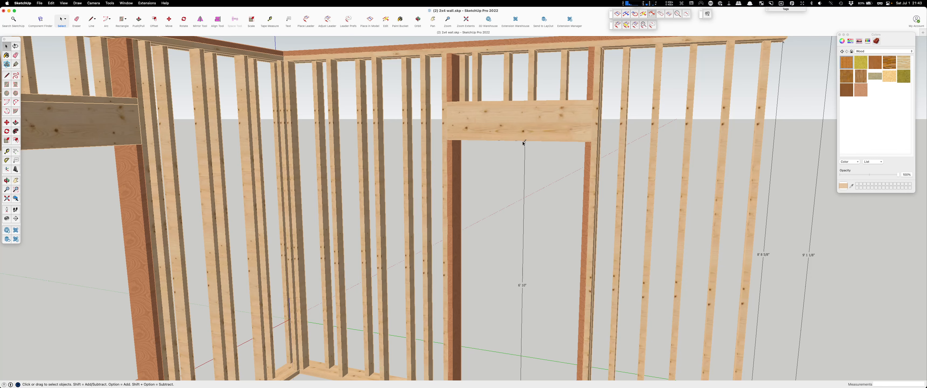
scroll(523, 126, "down", 4)
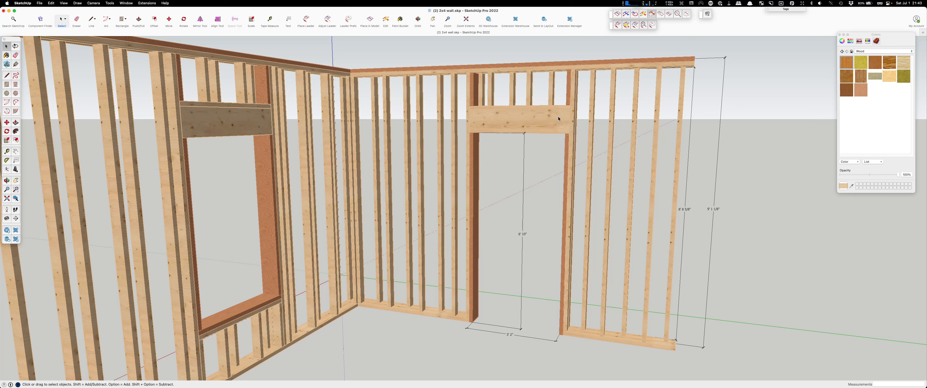
- Inspect the staggered stud rows by sighting along the window wall from its free end and its outer side
mouse_move(534, 2)
middle_click_drag(436, 88, 544, 87)
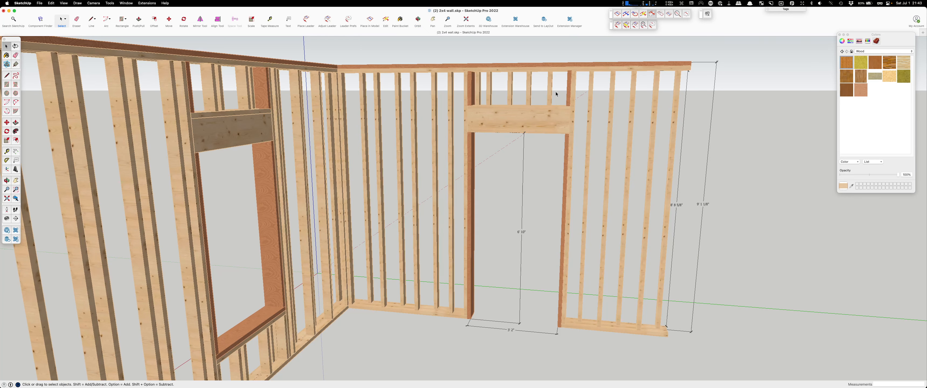
scroll(556, 93, "down", 5)
middle_click_drag(556, 92, 529, 96)
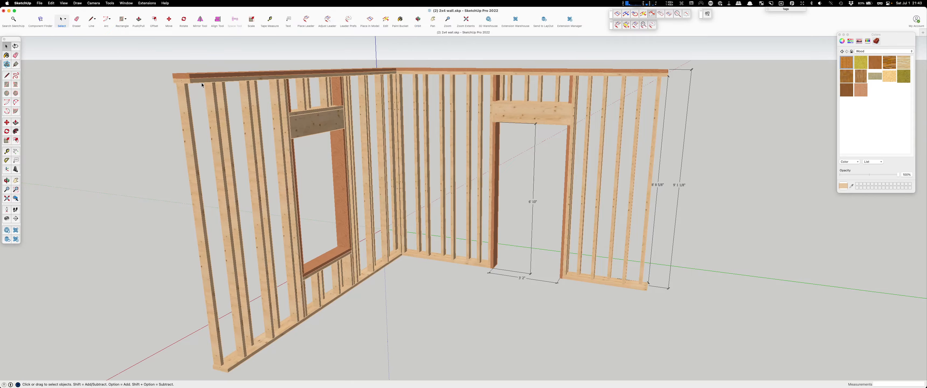
middle_click_drag(201, 84, 425, 117)
scroll(437, 127, "up", 6)
scroll(438, 126, "down", 5)
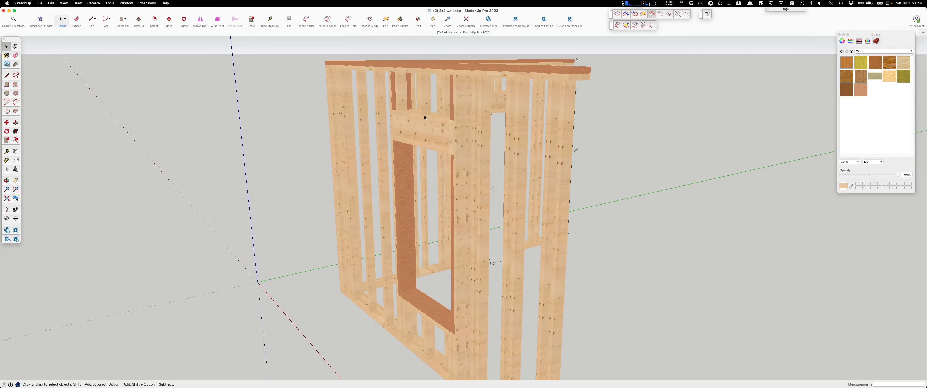
middle_click_drag(566, 151, 574, 264)
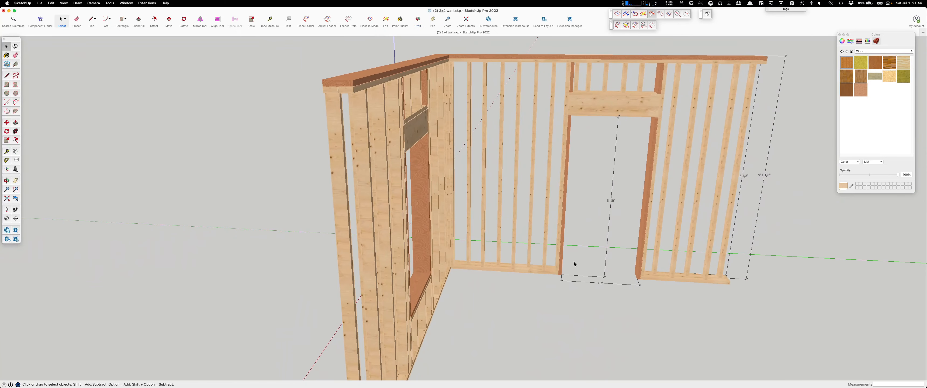
scroll(448, 205, "down", 8)
middle_click_drag(685, 235, 522, 204)
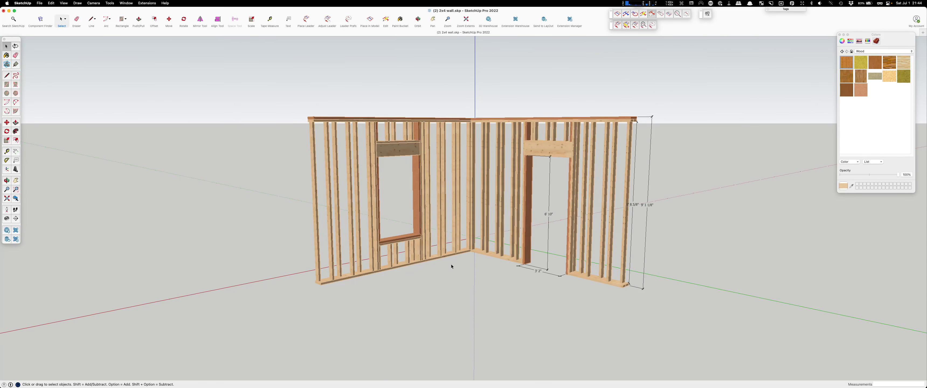
- Examine the free end of the door wall, including its wall height and stud height dimensions
scroll(407, 175, "up", 4)
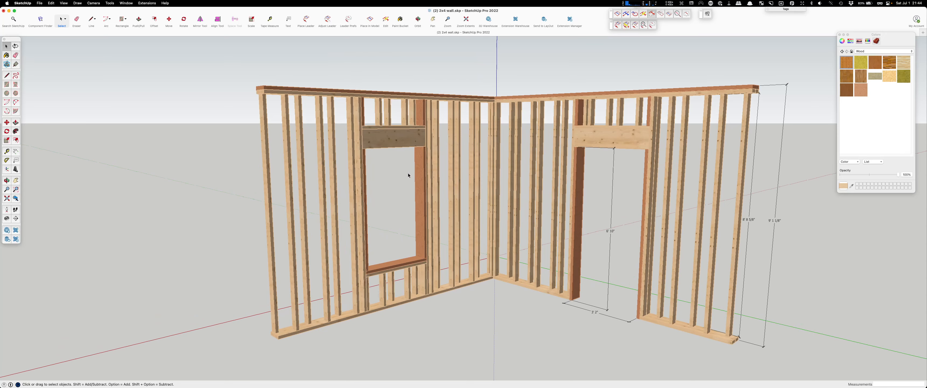
scroll(329, 203, "down", 3)
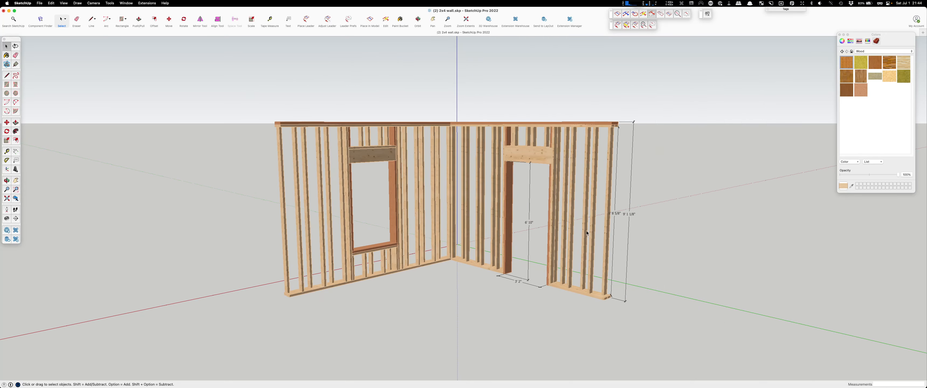
scroll(598, 232, "up", 4)
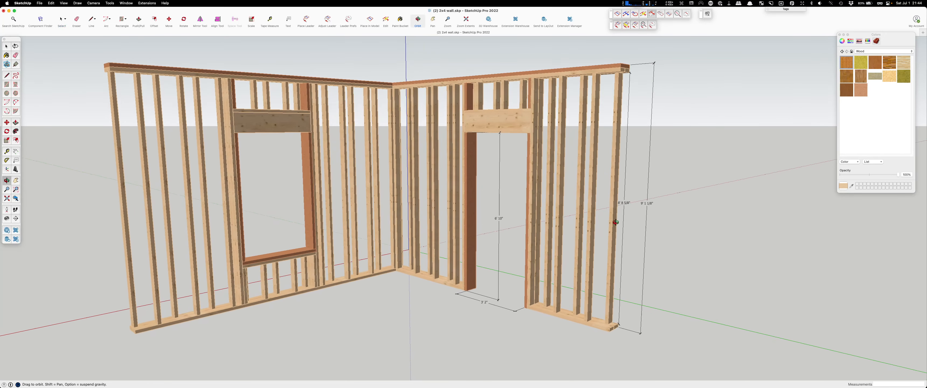
scroll(667, 249, "up", 3)
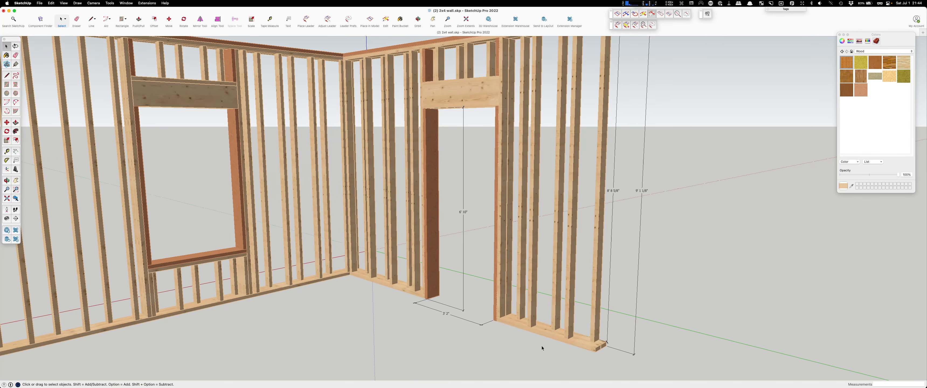
scroll(547, 343, "down", 2)
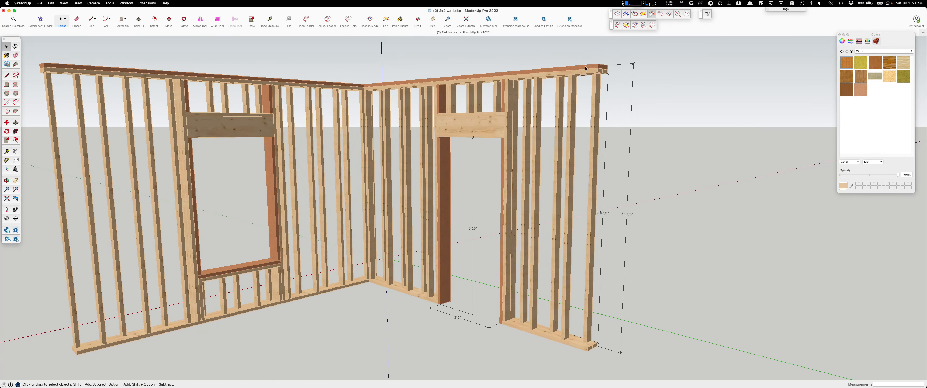
scroll(620, 225, "up", 4)
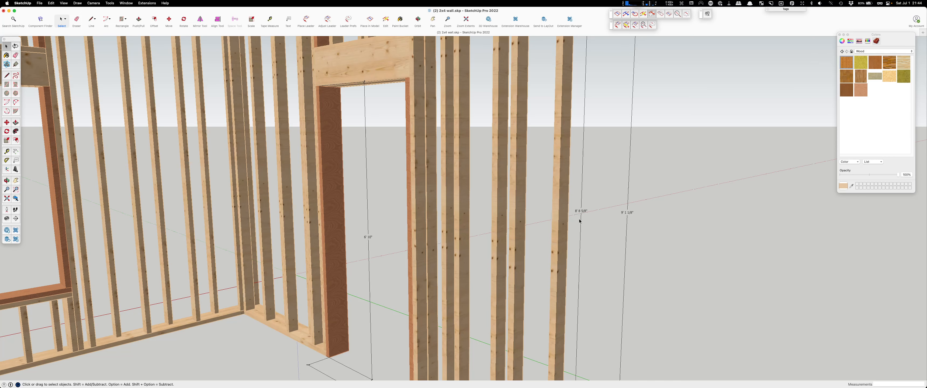
scroll(617, 221, "down", 3)
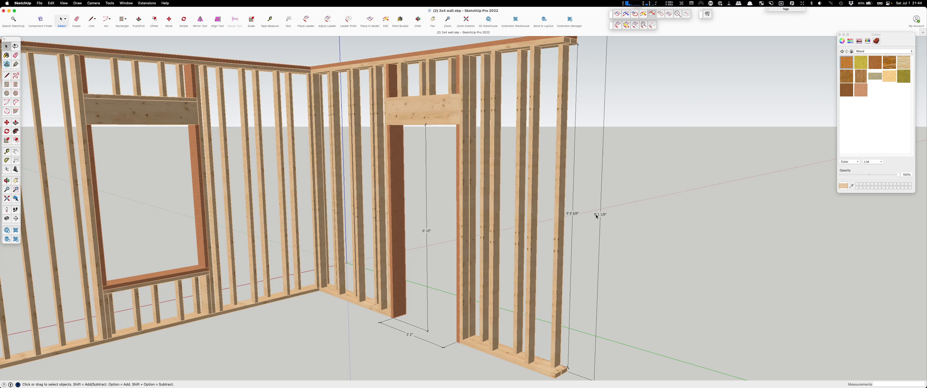
scroll(598, 218, "up", 3)
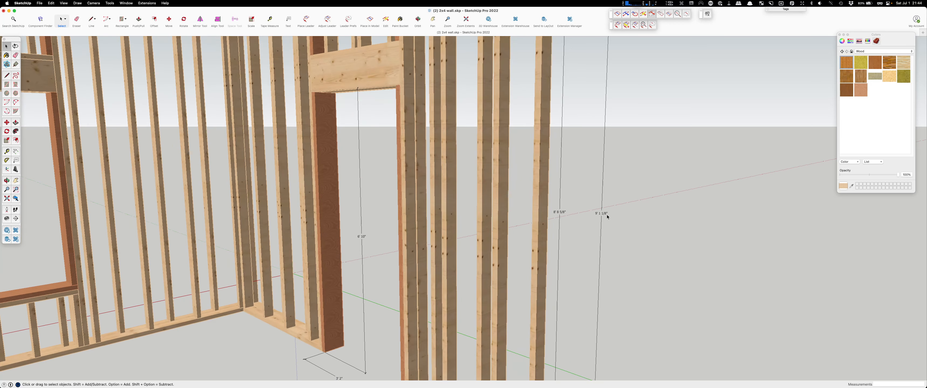
scroll(605, 216, "down", 3)
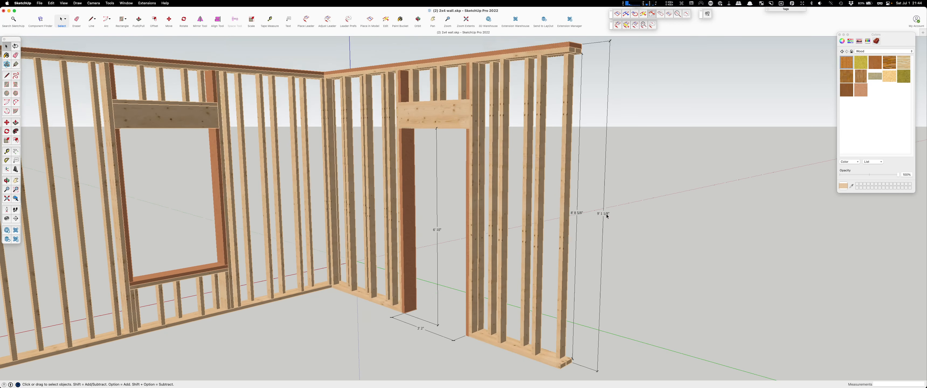
left_click(567, 102)
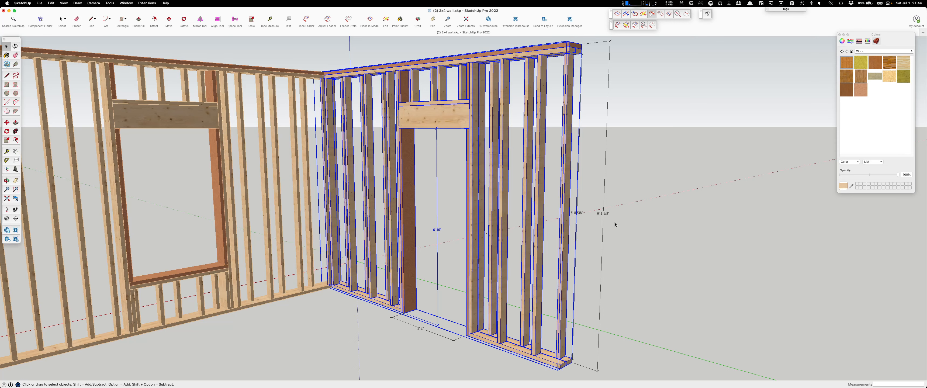
left_click(672, 224)
scroll(672, 224, "down", 3)
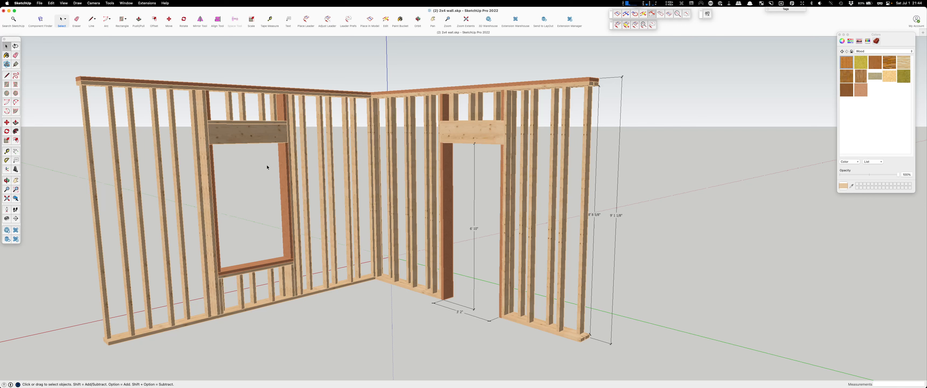
- Examine the corner studs and bottom plates where the two walls meet, from inside and outside
scroll(383, 249, "up", 10)
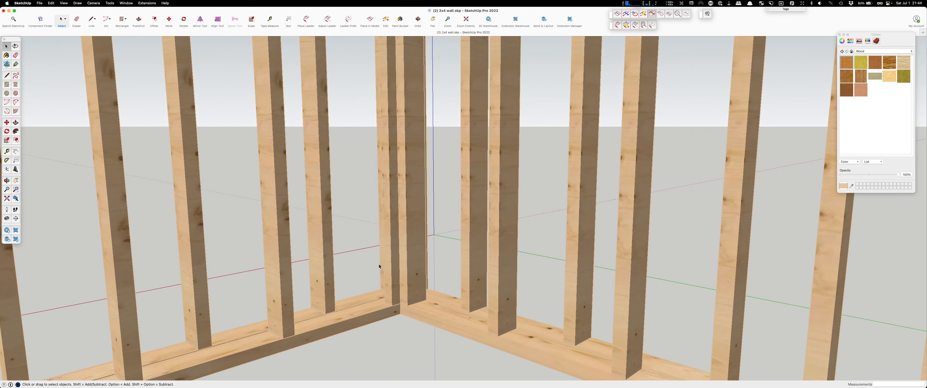
middle_click_drag(380, 231, 487, 225)
scroll(492, 258, "up", 10)
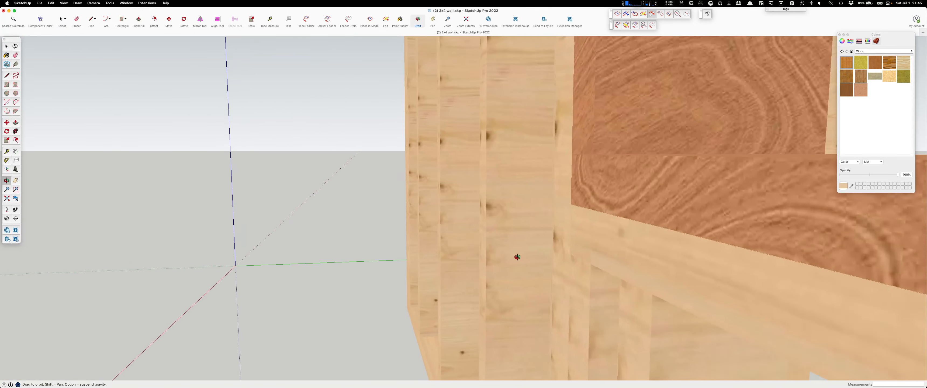
middle_click_drag(517, 257, 616, 255)
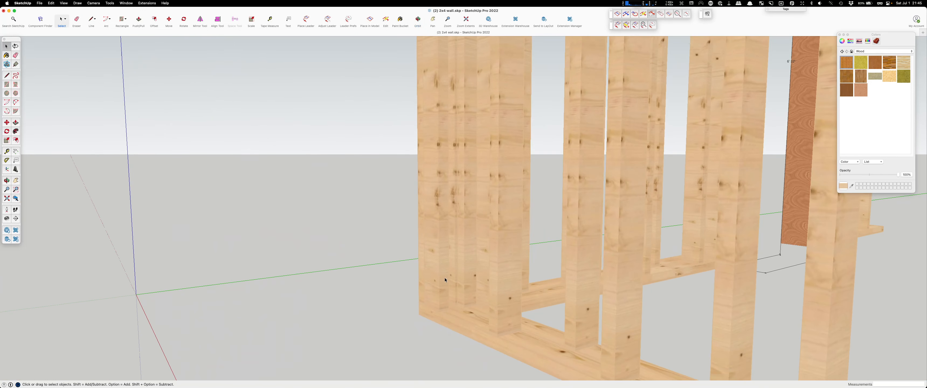
scroll(446, 279, "up", 5)
middle_click_drag(469, 278, 423, 313)
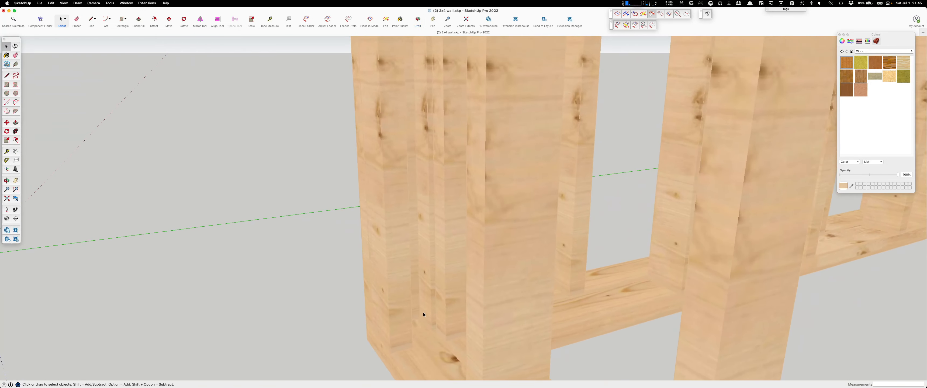
scroll(428, 206, "down", 5)
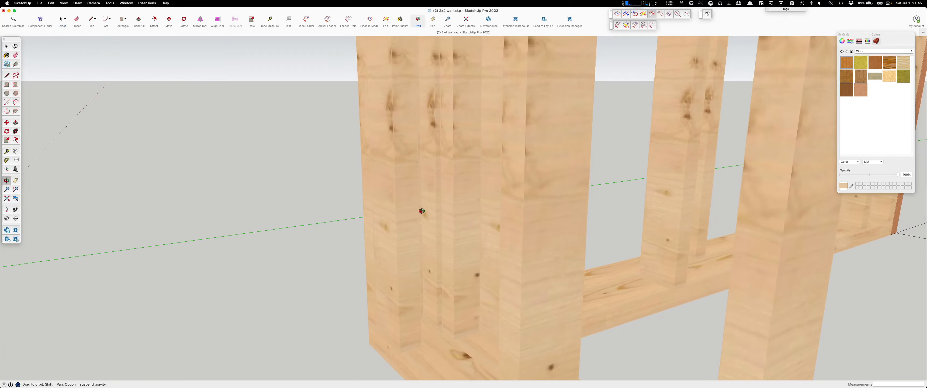
- Select the window wall group and switch on X-ray display to inspect the corner studs and bottom plate
middle_click_drag(428, 206, 714, 262)
left_click(595, 270)
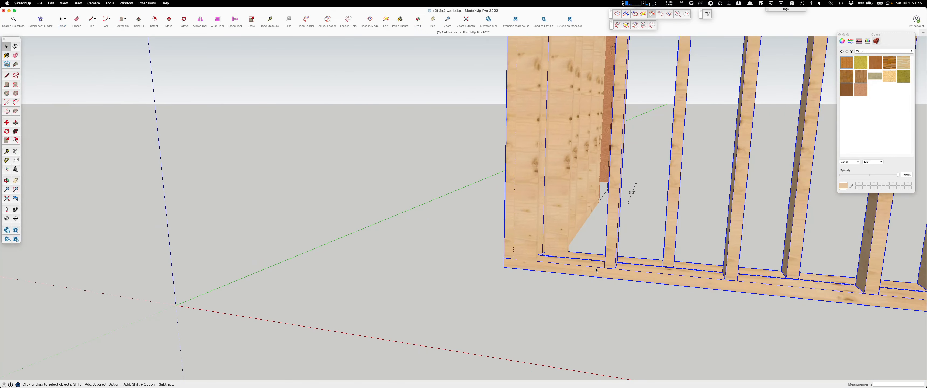
key("x")
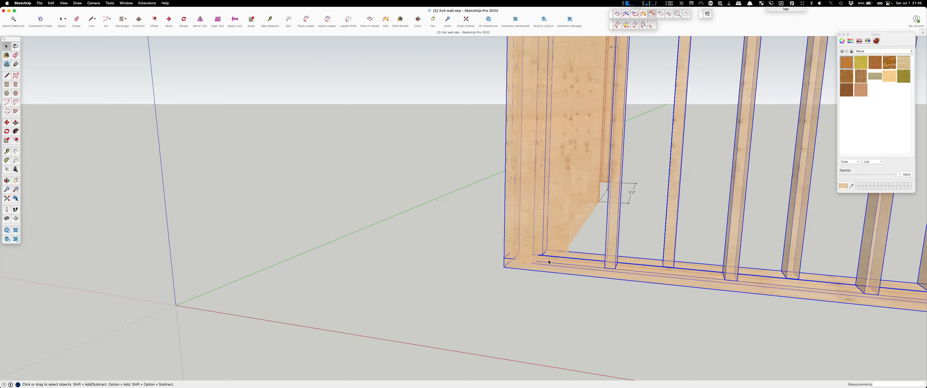
scroll(517, 241, "up", 2)
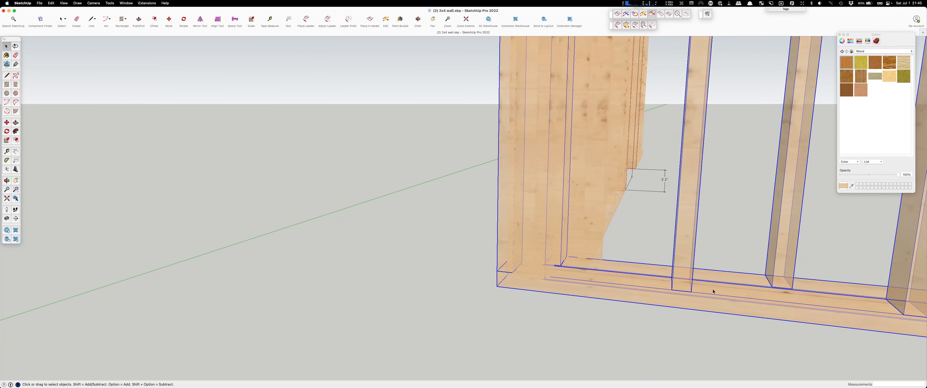
- Examine the corner studs and overlapping bottom plates in X-ray display from both outer sides of the corner
scroll(529, 274, "down", 2)
middle_click_drag(495, 280, 688, 288)
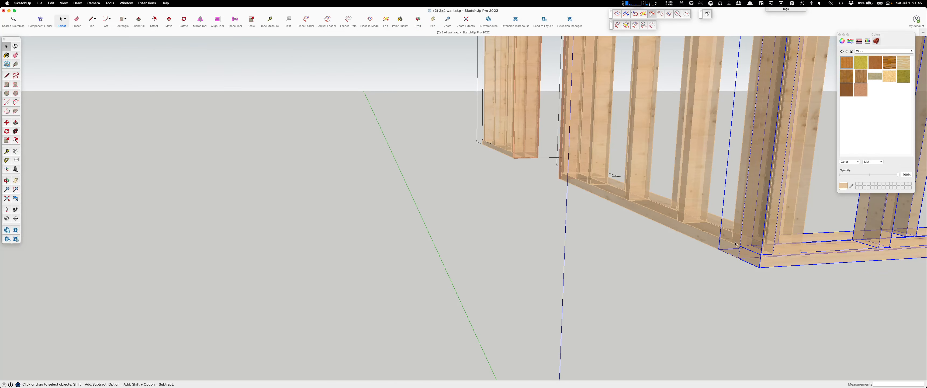
middle_click_drag(762, 242, 479, 263)
middle_click_drag(685, 249, 569, 278)
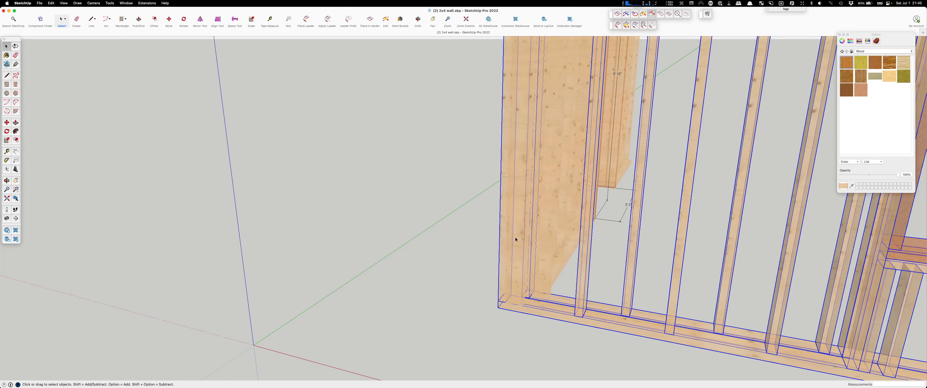
middle_click_drag(515, 239, 598, 239)
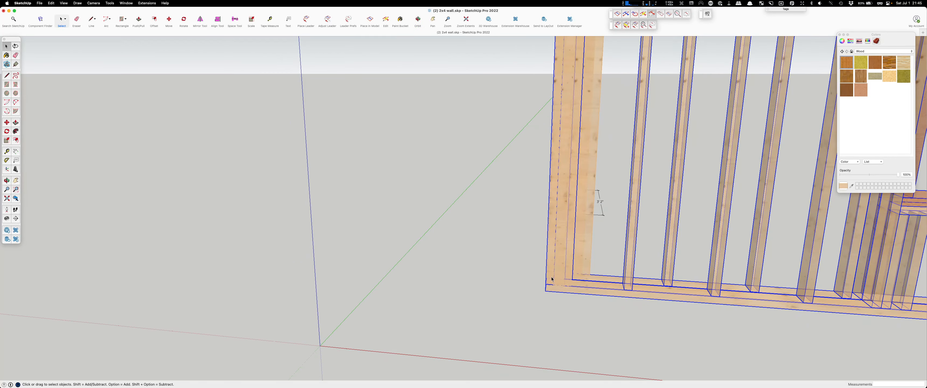
middle_click_drag(551, 278, 565, 280)
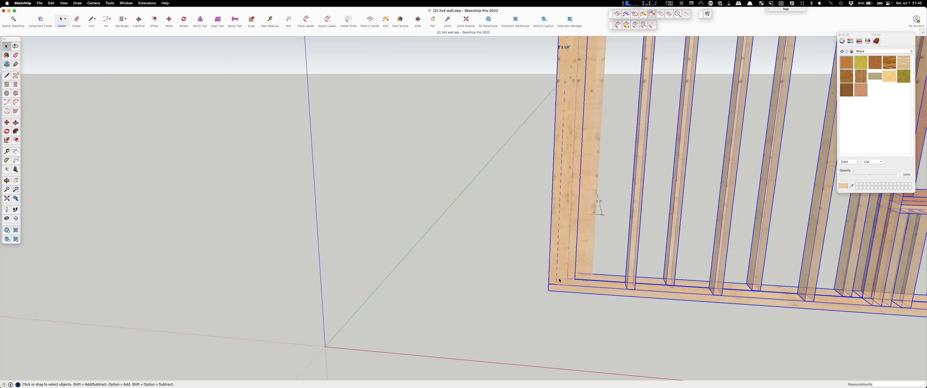
middle_click_drag(557, 280, 642, 286)
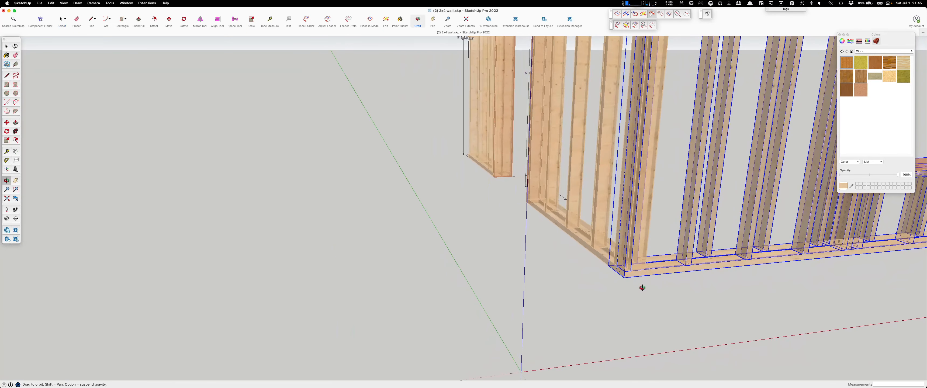
- Switch off X-ray display and deselect the window wall group
key("x")
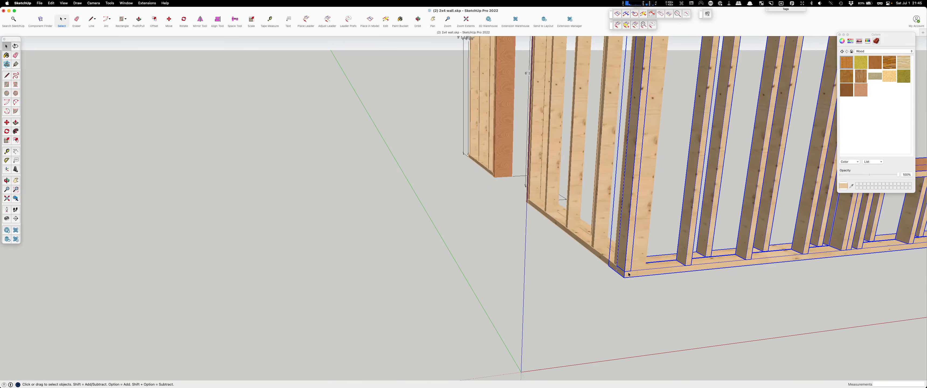
scroll(624, 268, "up", 5)
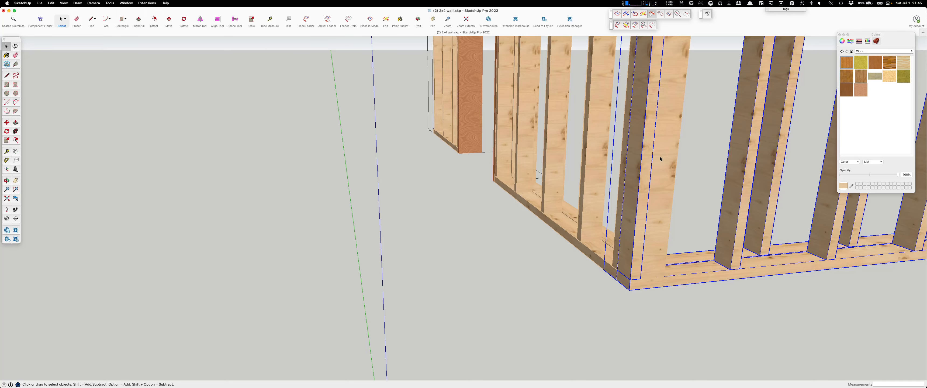
middle_click_drag(501, 274, 689, 283)
left_click(657, 300)
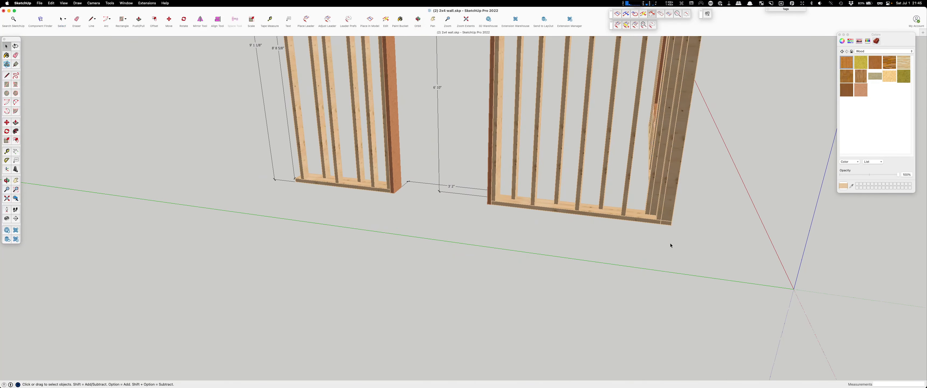
- Inspect the door wall's bottom plate and stud rows up to the corner from the outside
scroll(668, 244, "up", 5)
middle_click_drag(668, 245, 515, 226)
scroll(683, 200, "up", 5)
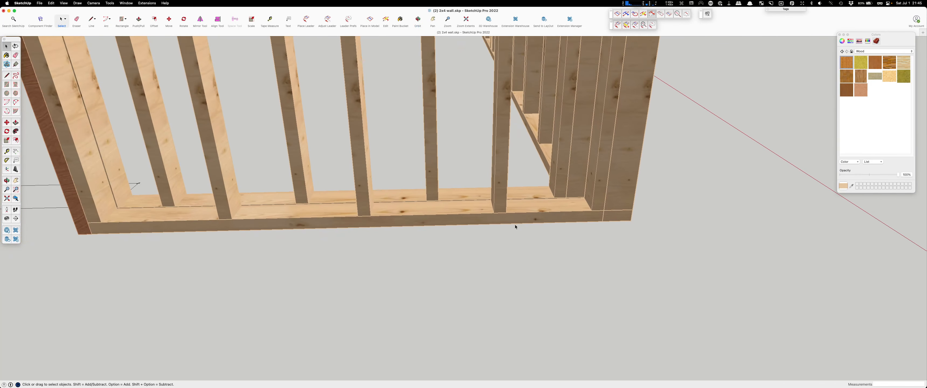
middle_click_drag(650, 219, 620, 231)
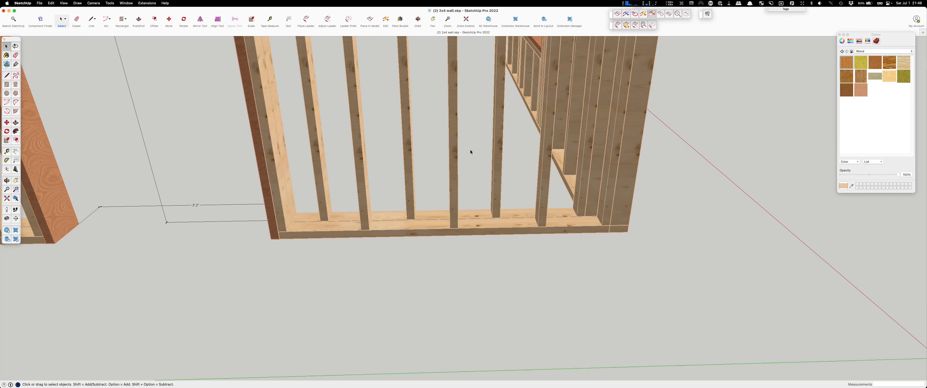
middle_click_drag(542, 157, 679, 194)
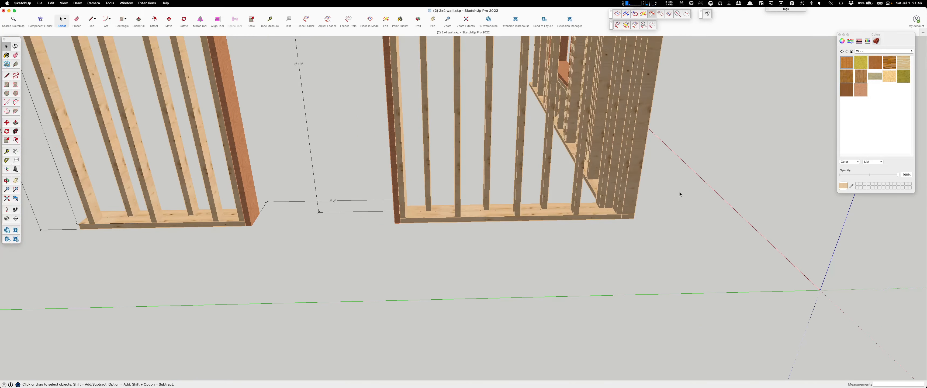
- Inspect the corner studs and bottom plate at the window wall's corner end from close up
middle_click_drag(679, 195, 464, 208)
middle_click_drag(520, 209, 354, 198)
scroll(374, 264, "up", 5)
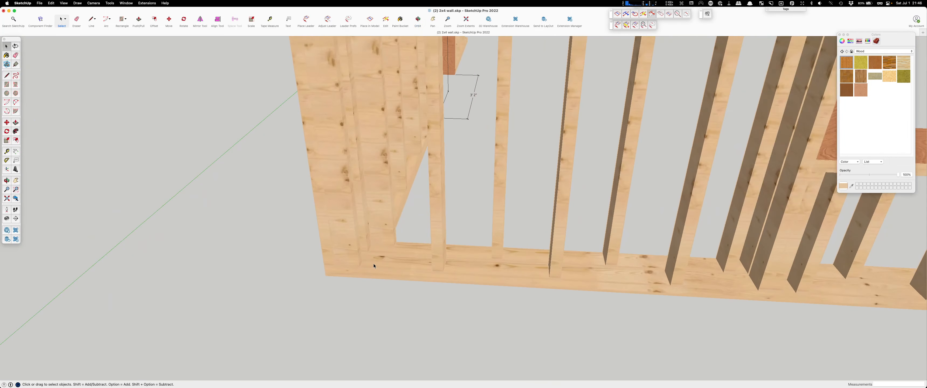
middle_click_drag(381, 255, 318, 257)
scroll(317, 233, "up", 5)
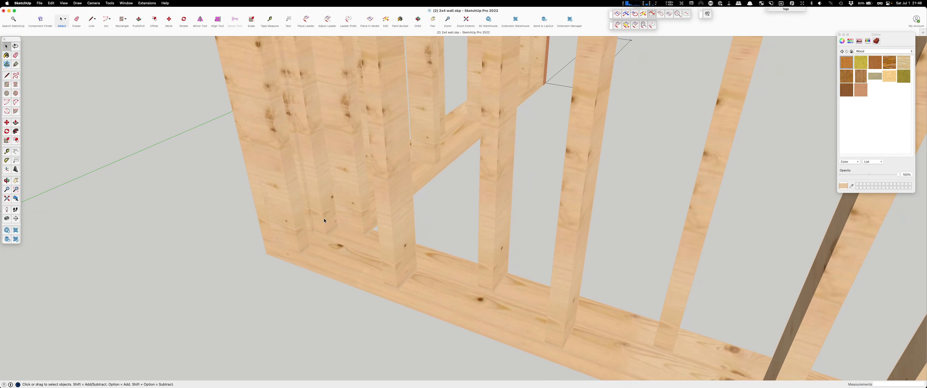
scroll(409, 243, "down", 5)
middle_click_drag(454, 259, 438, 262)
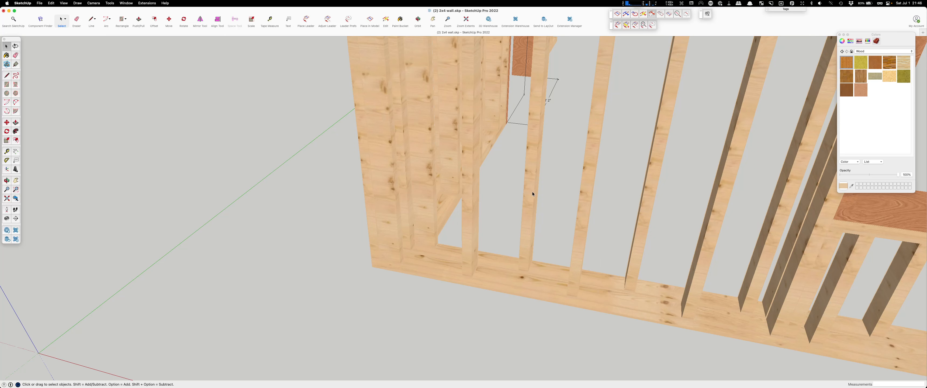
middle_click_drag(445, 232, 383, 241)
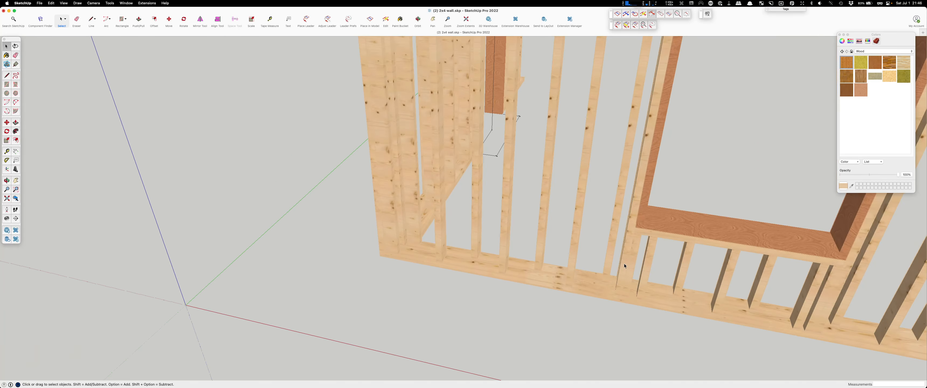
middle_click_drag(624, 266, 680, 268)
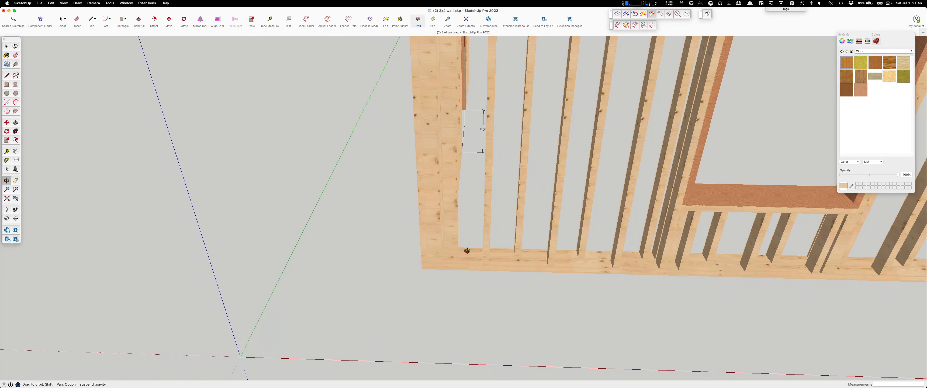
middle_click_drag(465, 249, 437, 264)
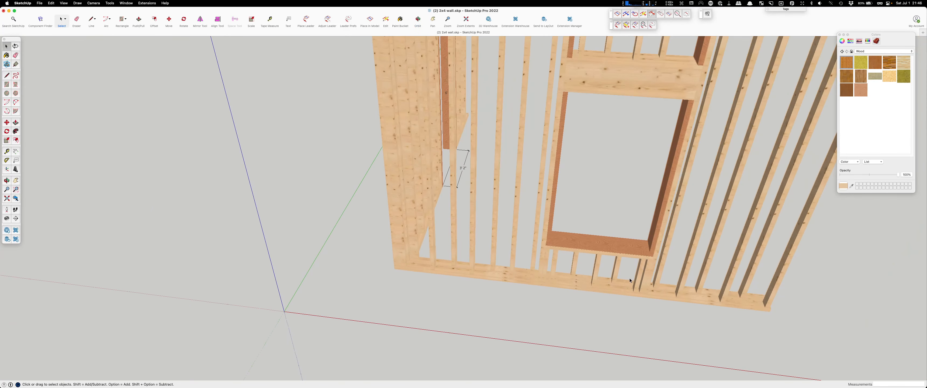
- Review the whole window wall from the outside, following its bottom plate from the corner to the free end
scroll(380, 253, "down", 5)
scroll(381, 253, "up", 5)
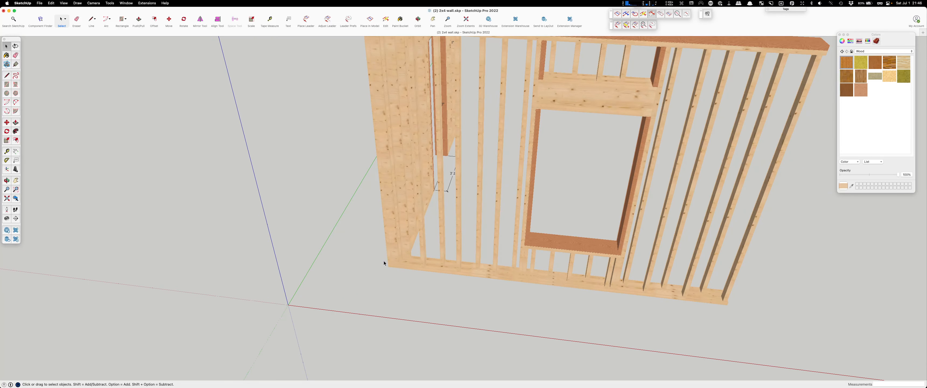
middle_click_drag(384, 259, 407, 258)
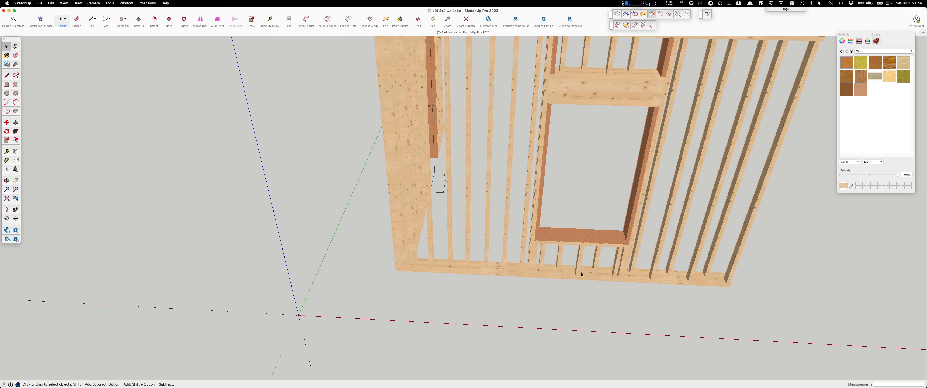
scroll(398, 264, "up", 3)
scroll(410, 262, "down", 3)
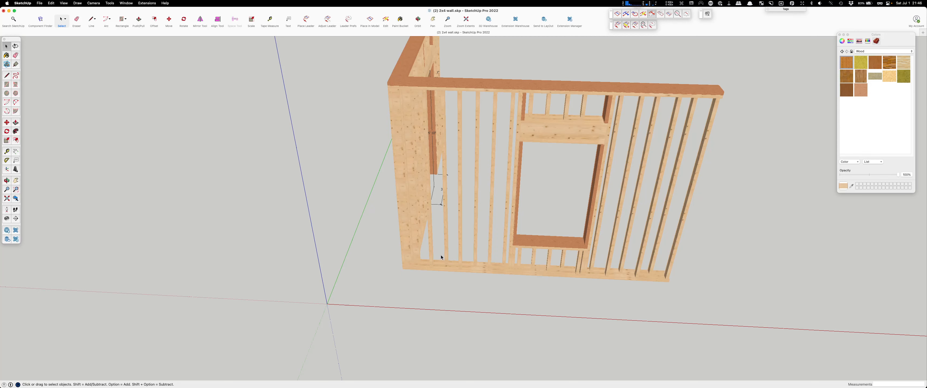
scroll(407, 255, "down", 2)
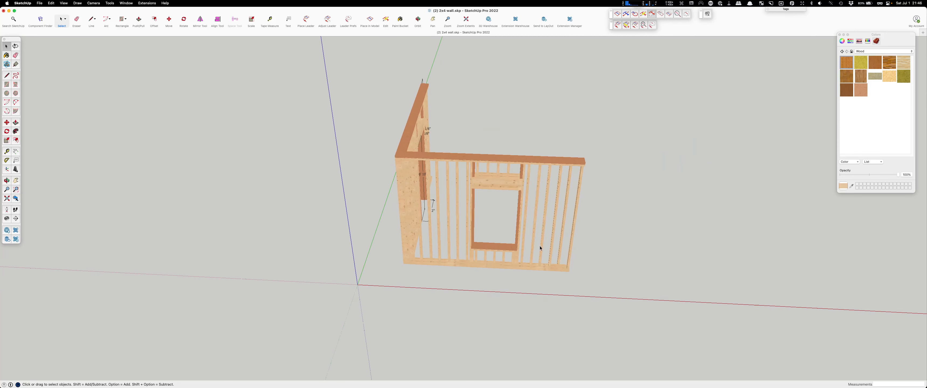
- Examine the cripple studs below the window sill, the header and the cripples above it from the outside
scroll(503, 232, "up", 6)
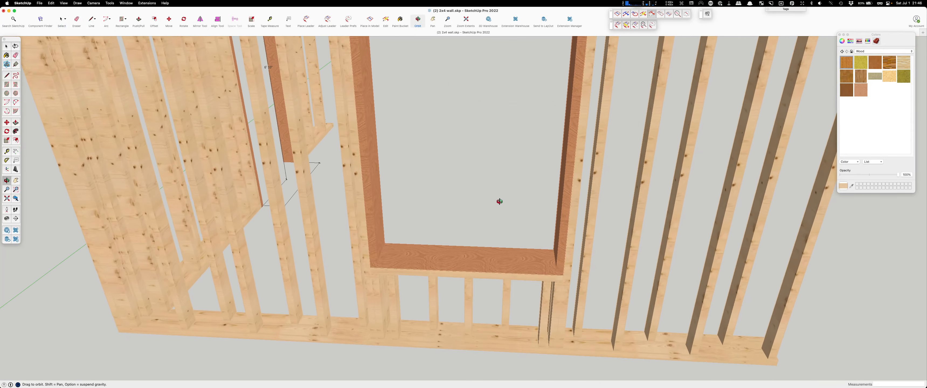
left_click_drag(500, 202, 509, 128)
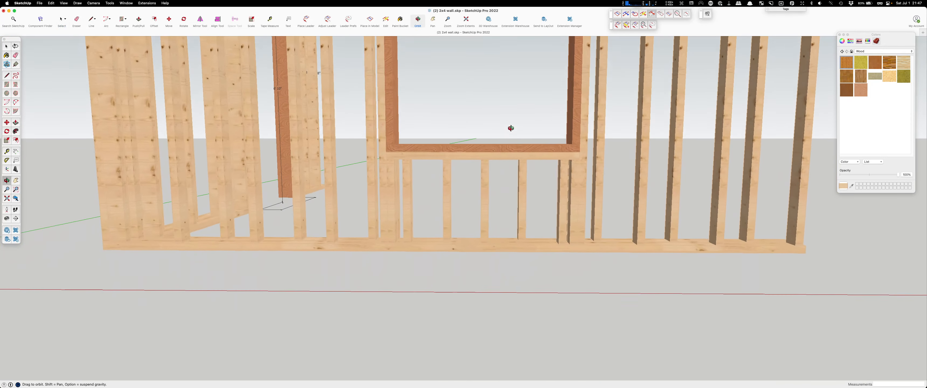
key("space")
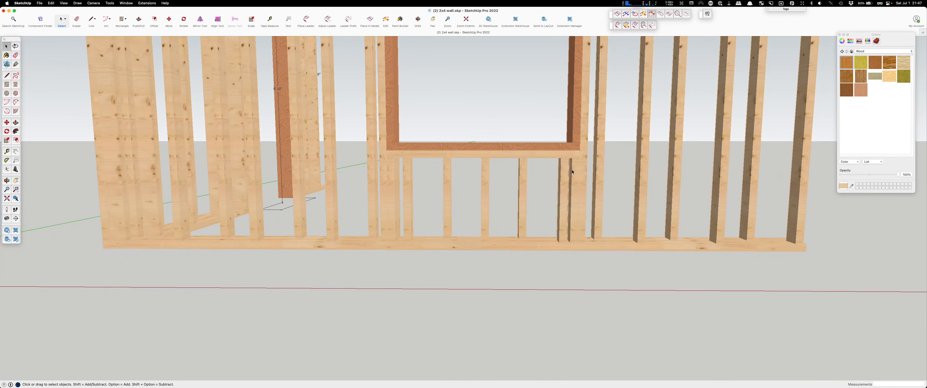
middle_click_drag(572, 172, 478, 209)
middle_click_drag(418, 257, 477, 273)
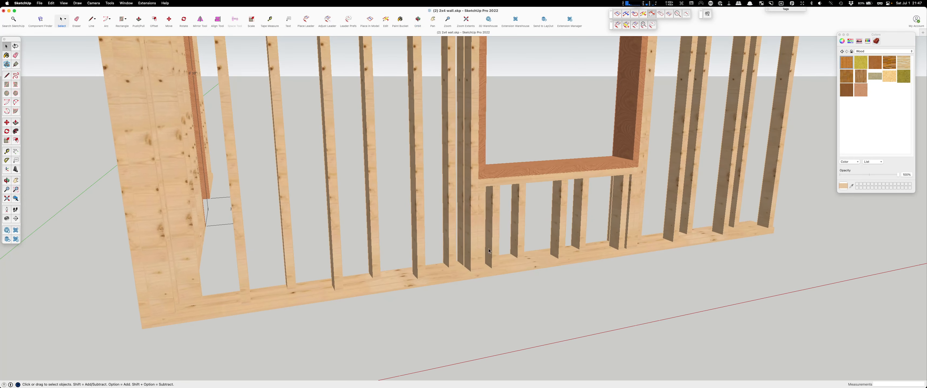
middle_click_drag(570, 187, 429, 256)
scroll(450, 202, "down", 5)
scroll(469, 112, "up", 8)
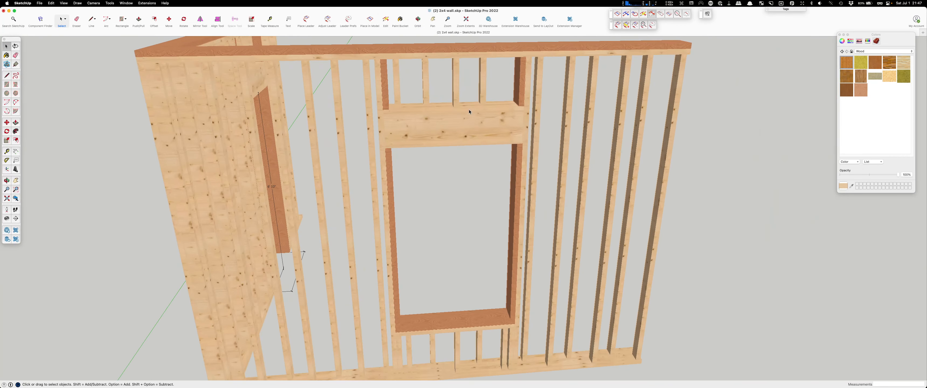
scroll(469, 112, "up", 3)
scroll(508, 124, "down", 5)
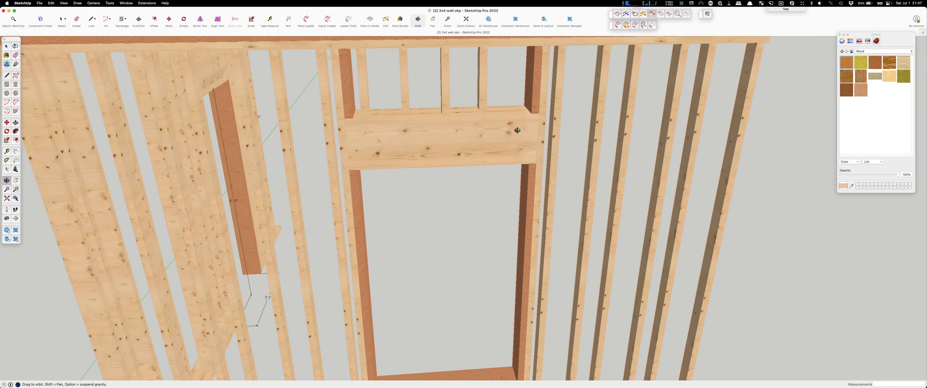
middle_click_drag(515, 128, 496, 129)
scroll(496, 129, "down", 5)
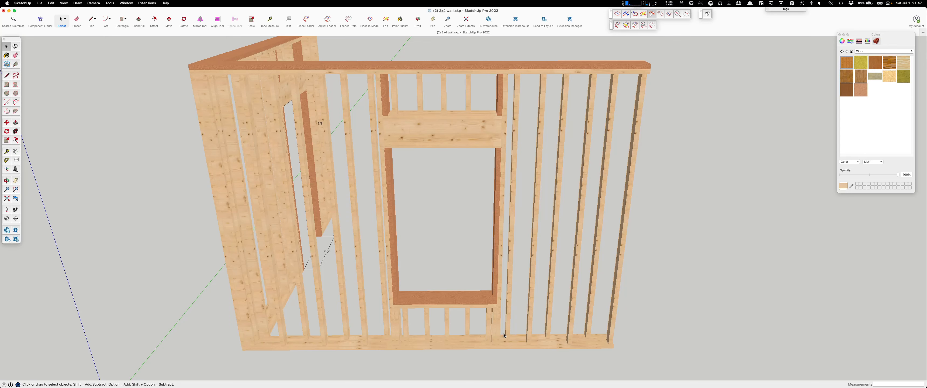
- View both walls together from the inside of the corner at eye level
scroll(463, 312, "down", 5)
middle_click_drag(383, 259, 398, 246)
middle_click_drag(494, 238, 410, 150)
middle_click_drag(408, 179, 413, 115)
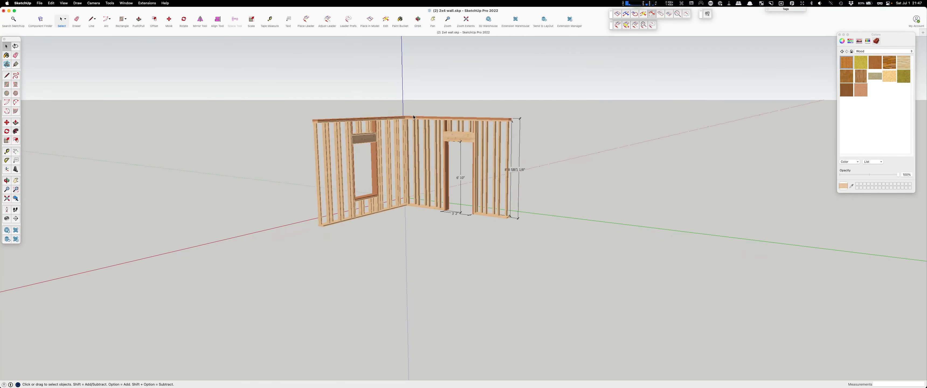
scroll(408, 127, "up", 5)
scroll(408, 129, "down", 5)
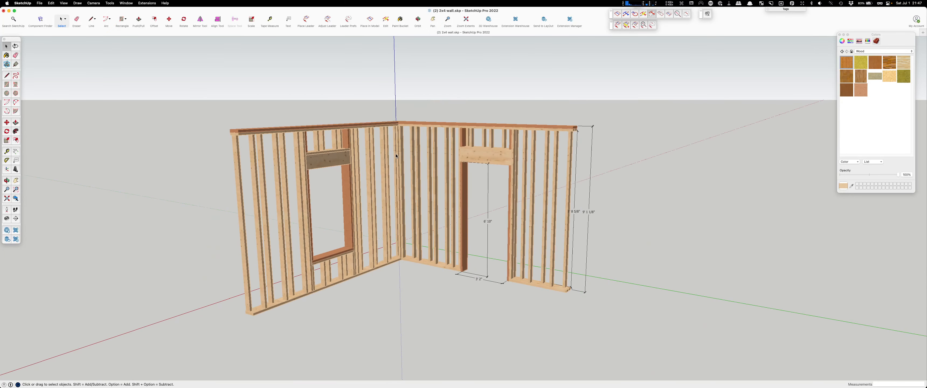
middle_click_drag(395, 153, 348, 175)
scroll(327, 194, "up", 4)
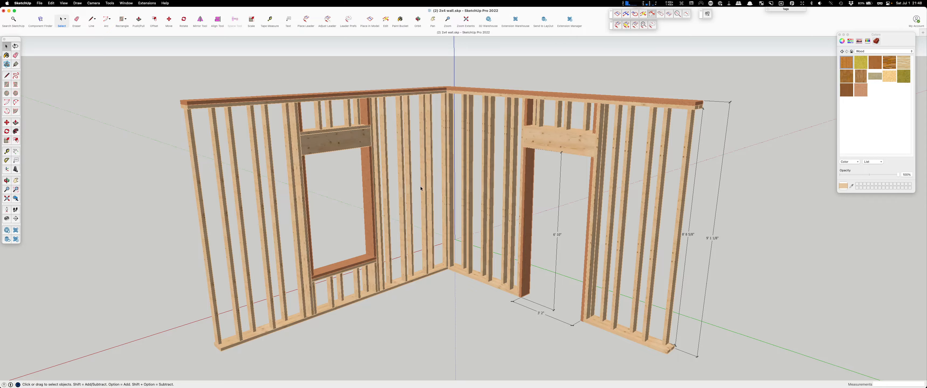
- Review the window and door openings, headers and top plates of both walls from several inside angles
middle_click_drag(421, 189, 528, 221)
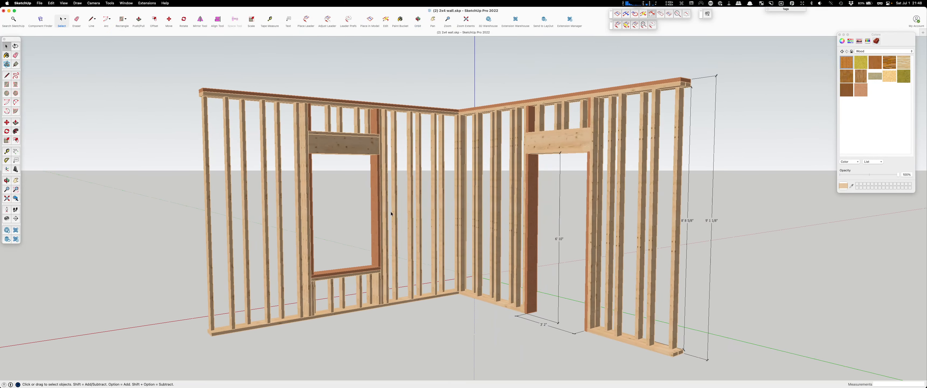
middle_click_drag(395, 200, 356, 189)
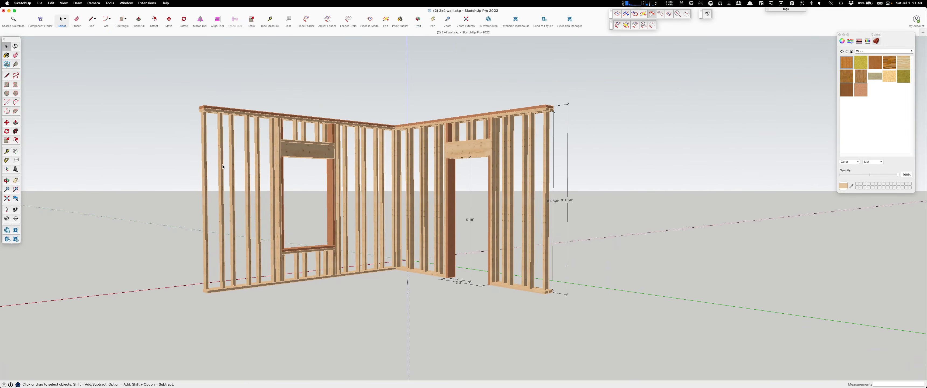
middle_click_drag(535, 250, 547, 239)
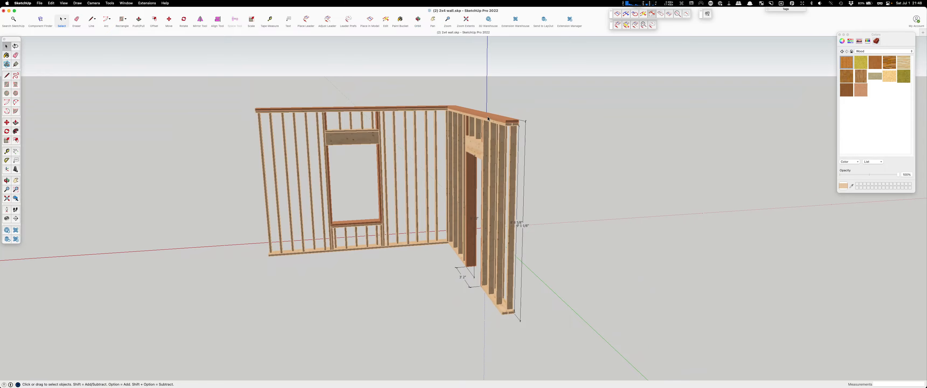
scroll(488, 118, "up", 4)
middle_click_drag(489, 130, 592, 126)
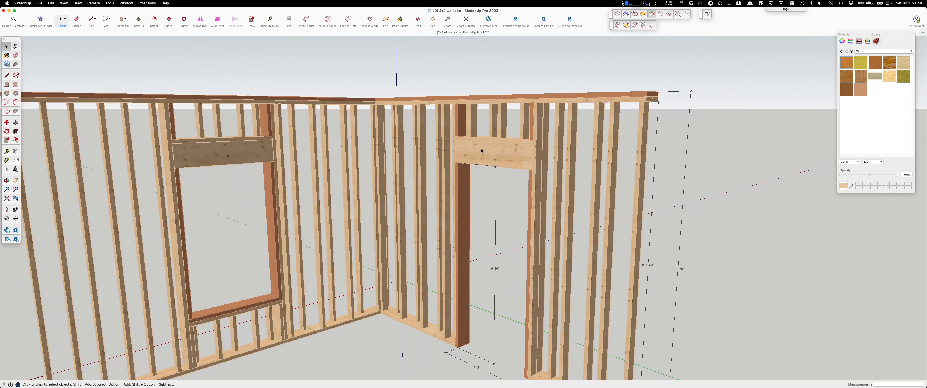
scroll(478, 153, "down", 4)
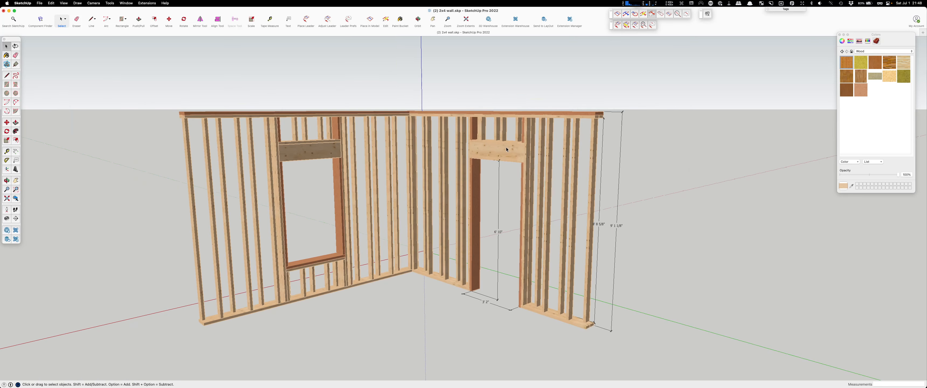
scroll(358, 166, "up", 4)
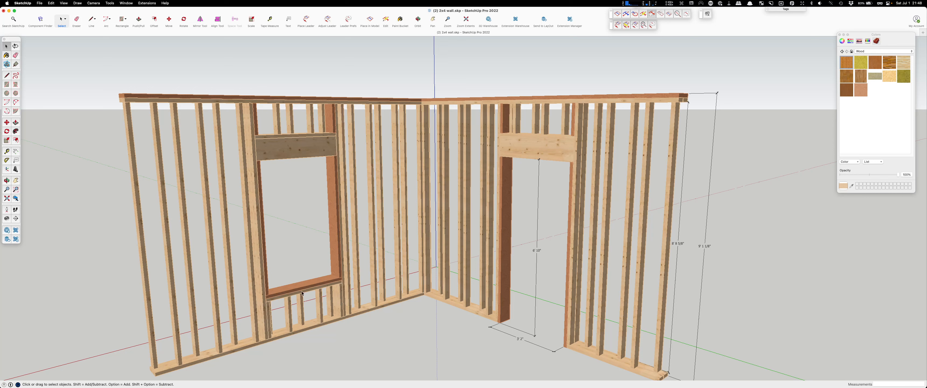
middle_click_drag(455, 266, 531, 256)
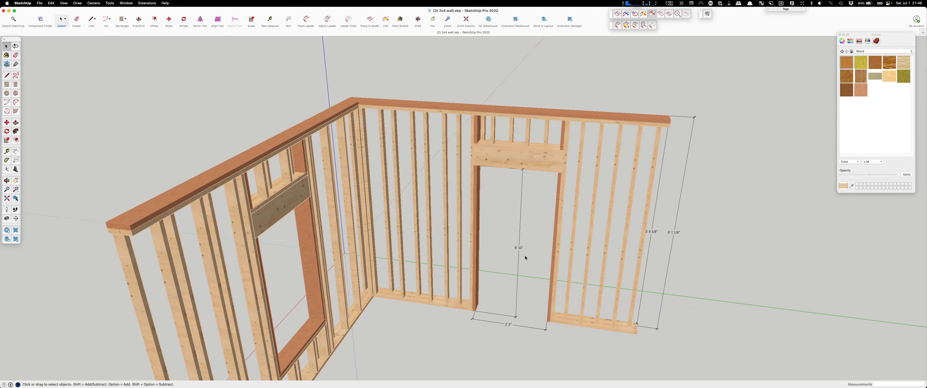
scroll(377, 164, "down", 5)
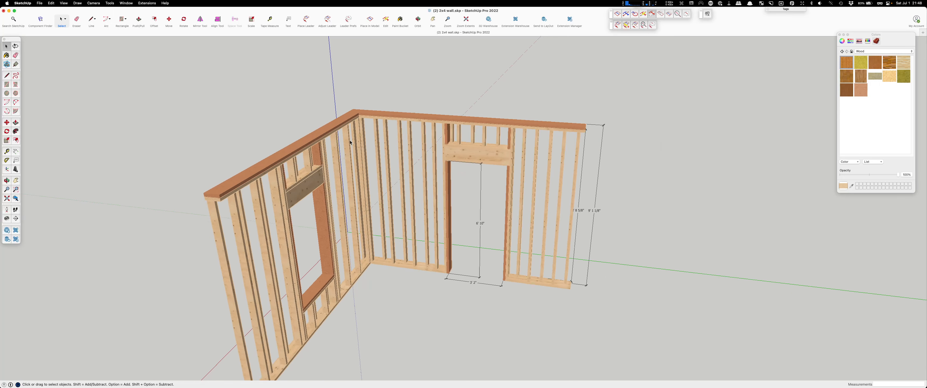